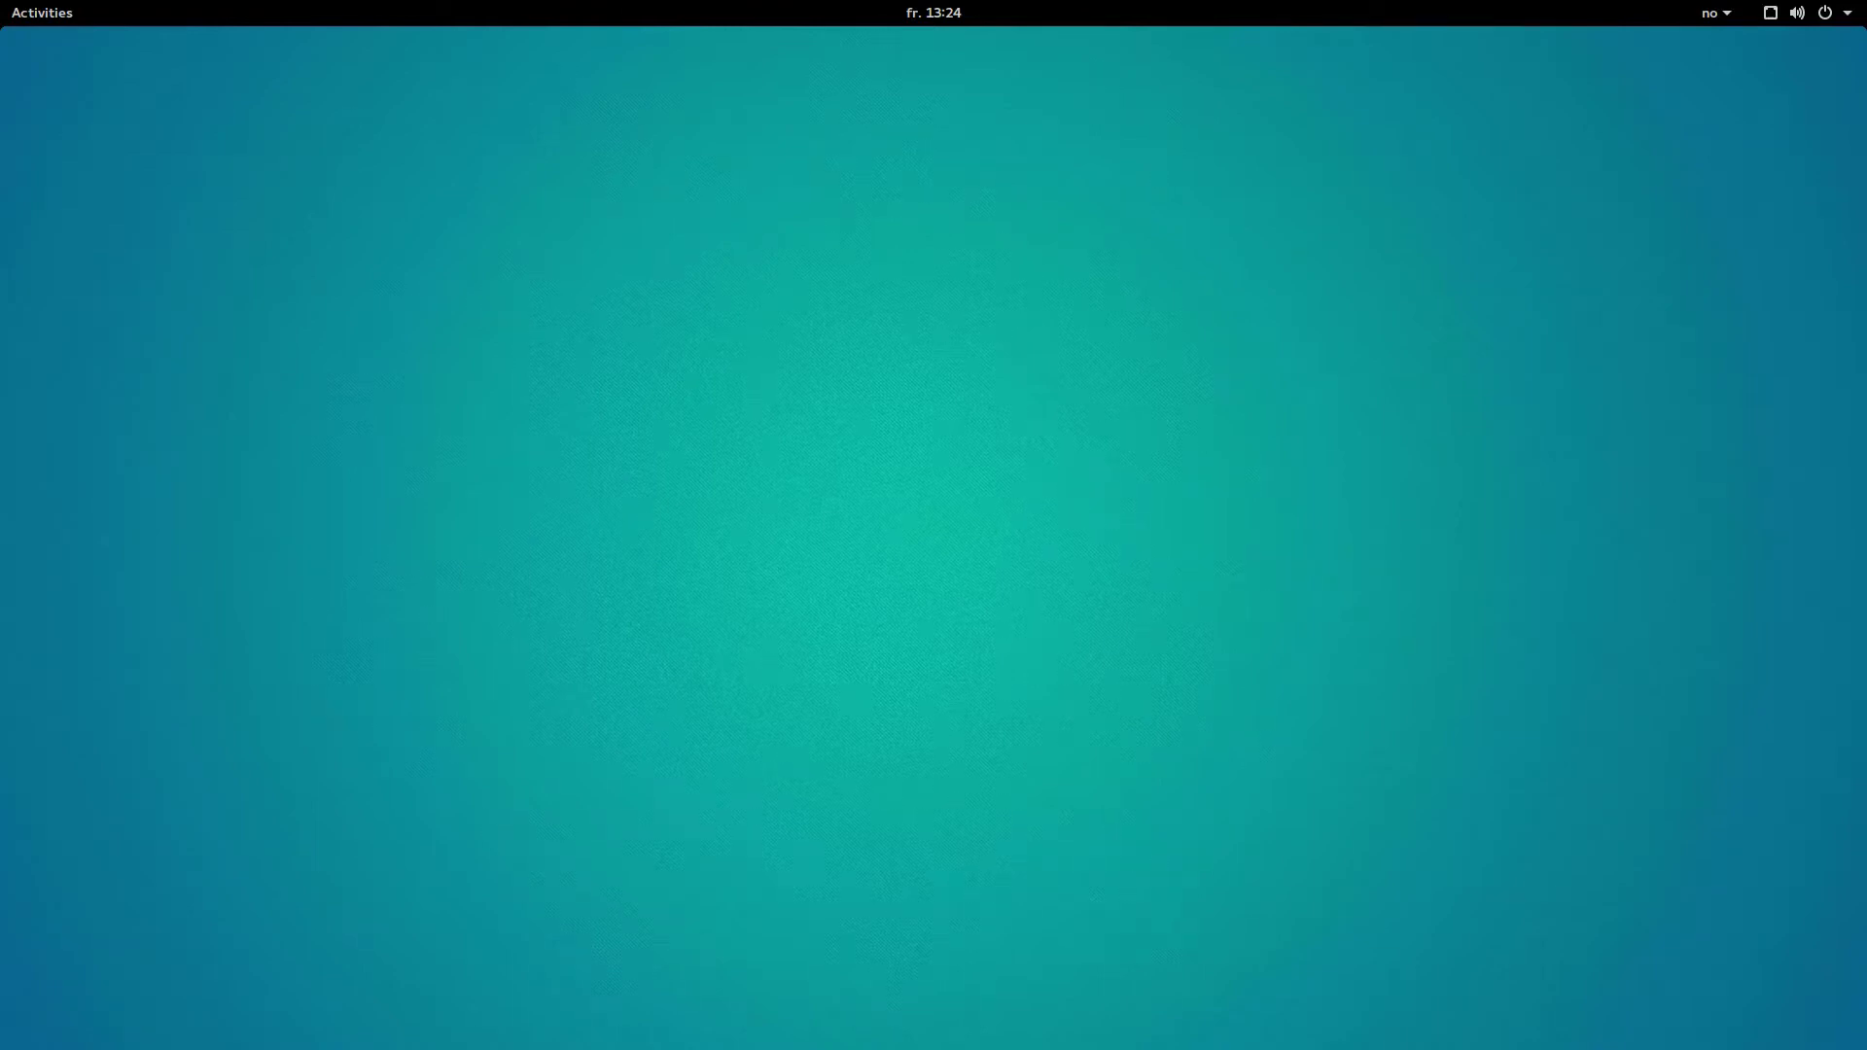
- Open darktable and discard the history stack of the first photo in the lighttable
click(41, 12)
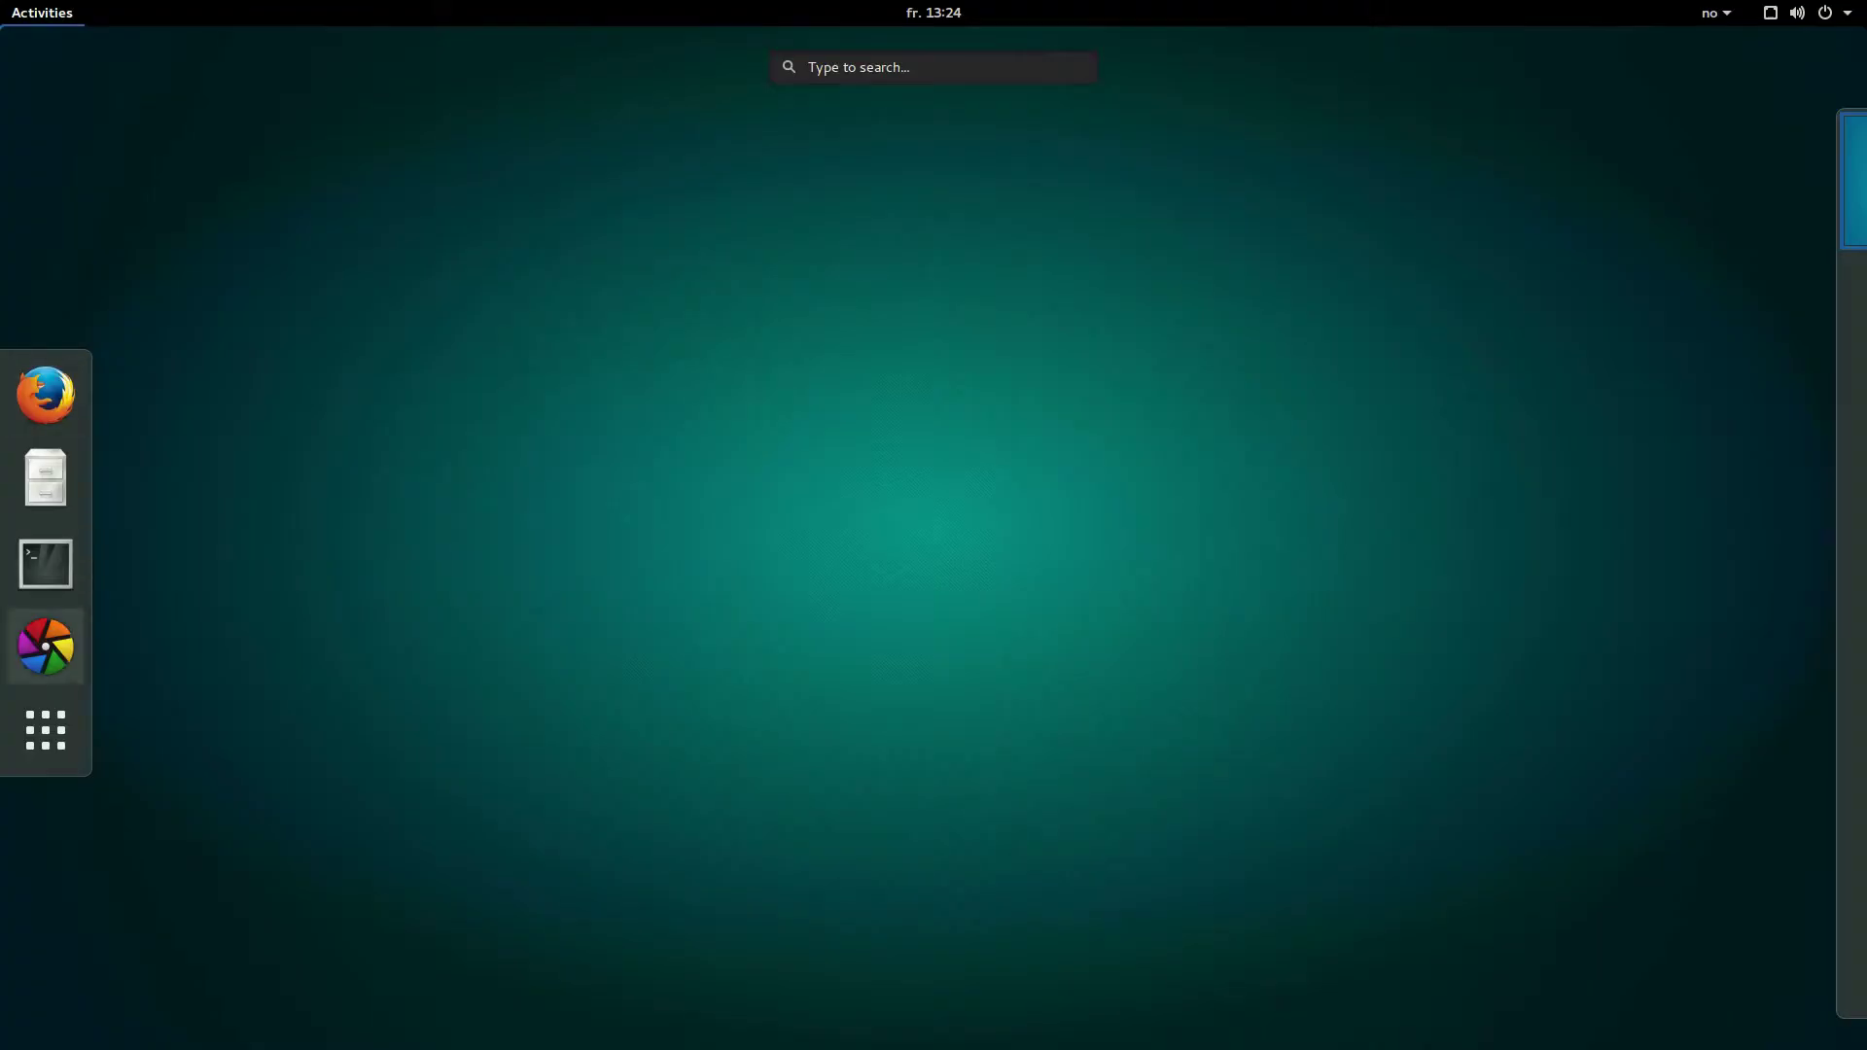
click(46, 643)
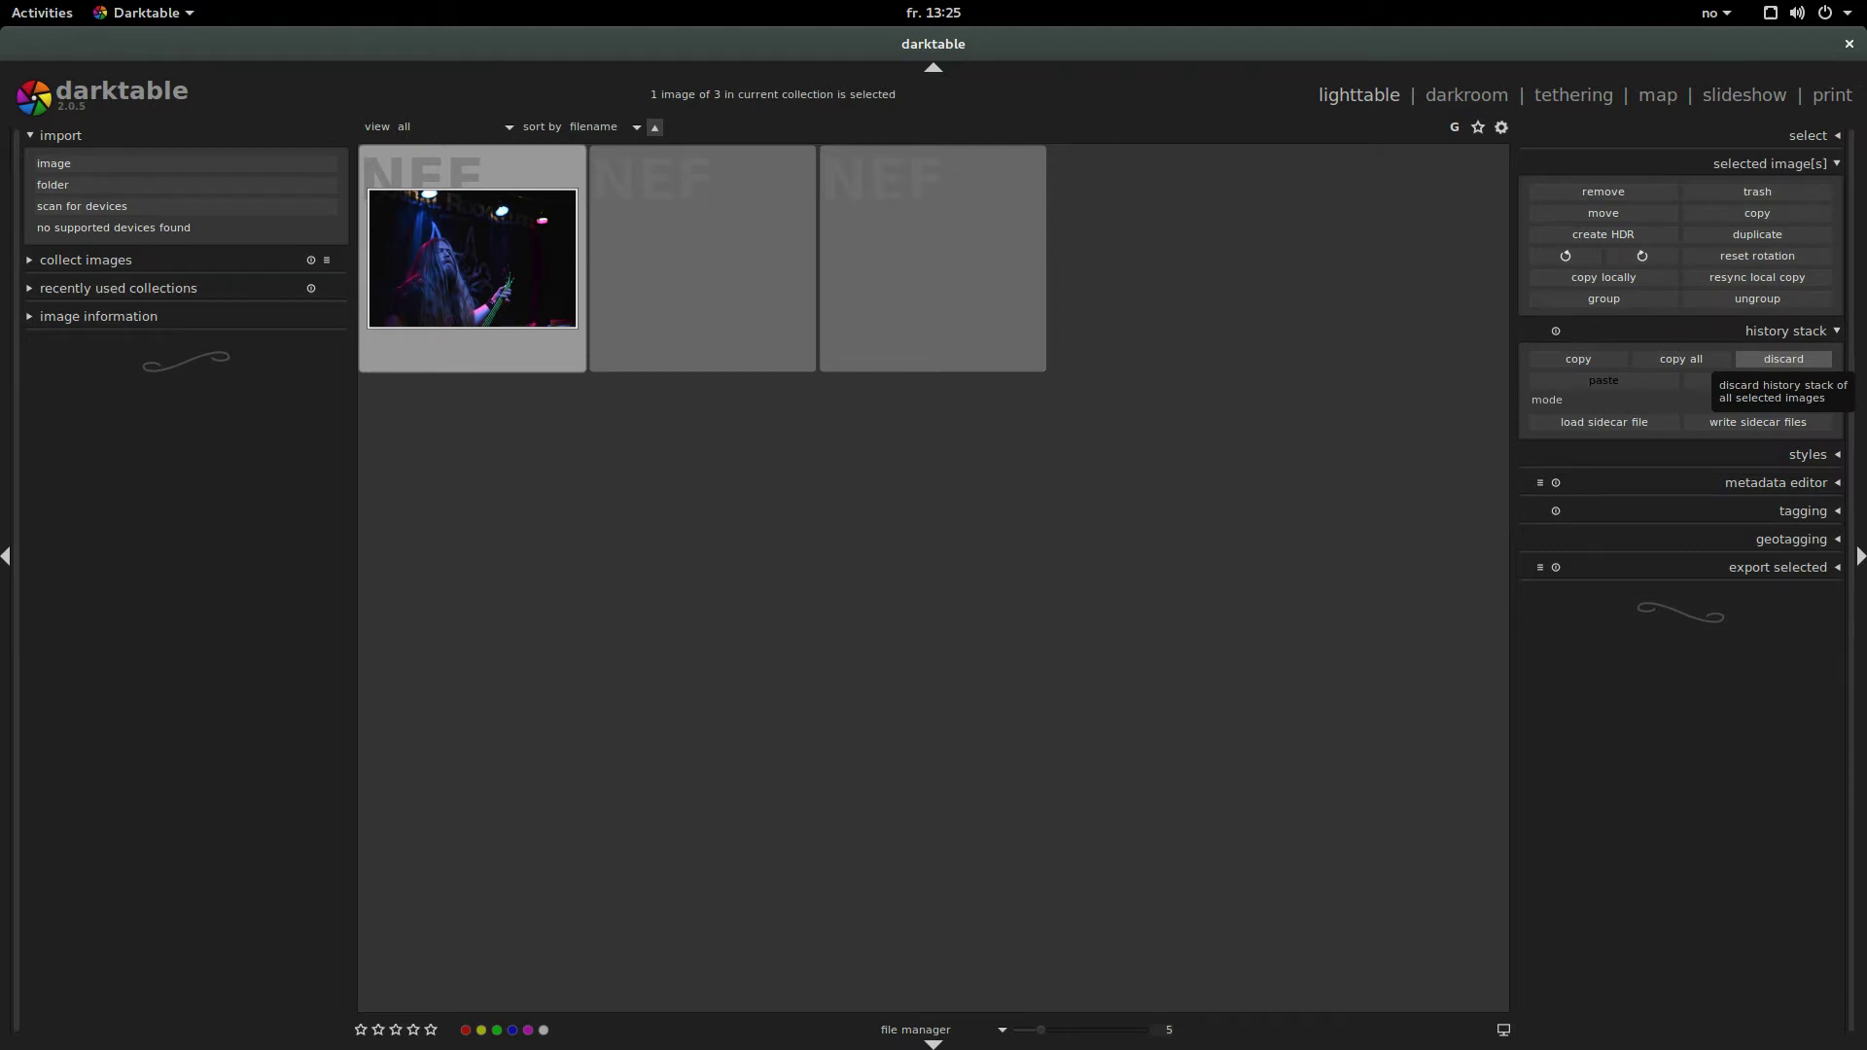
click(1783, 359)
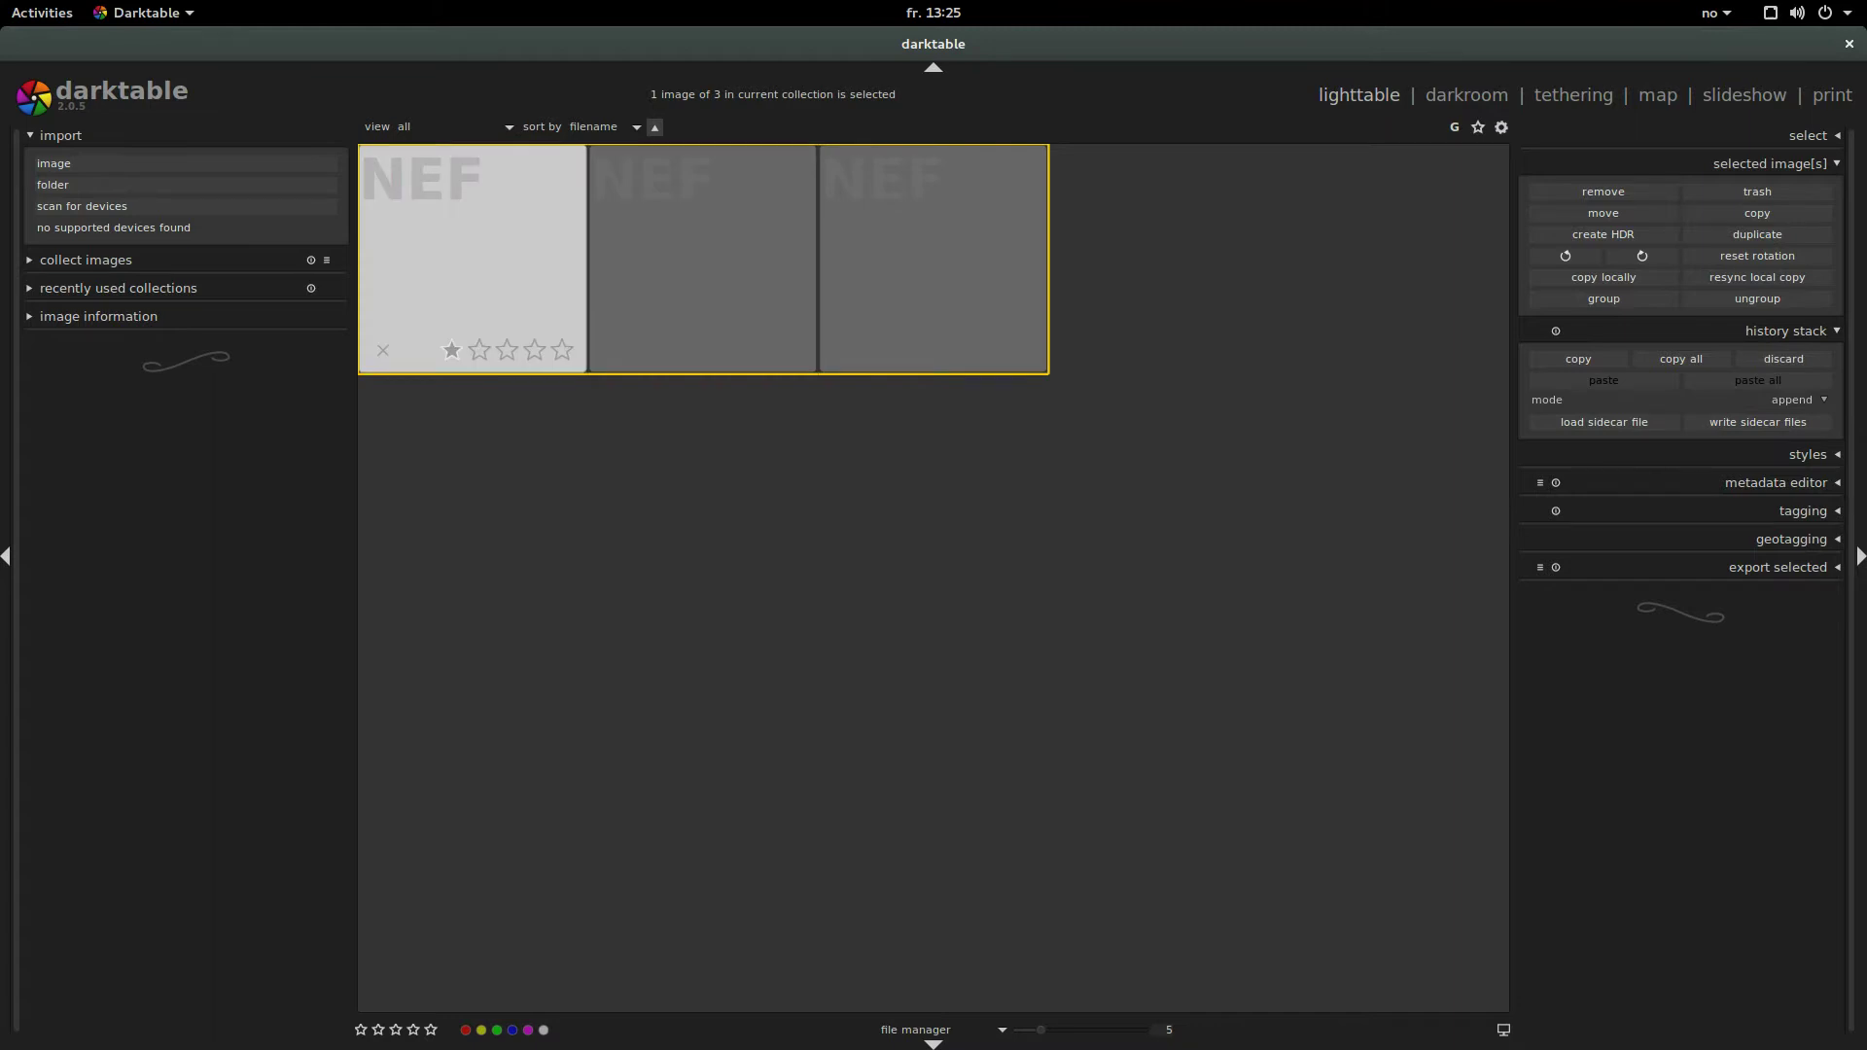
- Open the first photo in the darkroom and zoom in on the musician's face to inspect the noise
key(d)
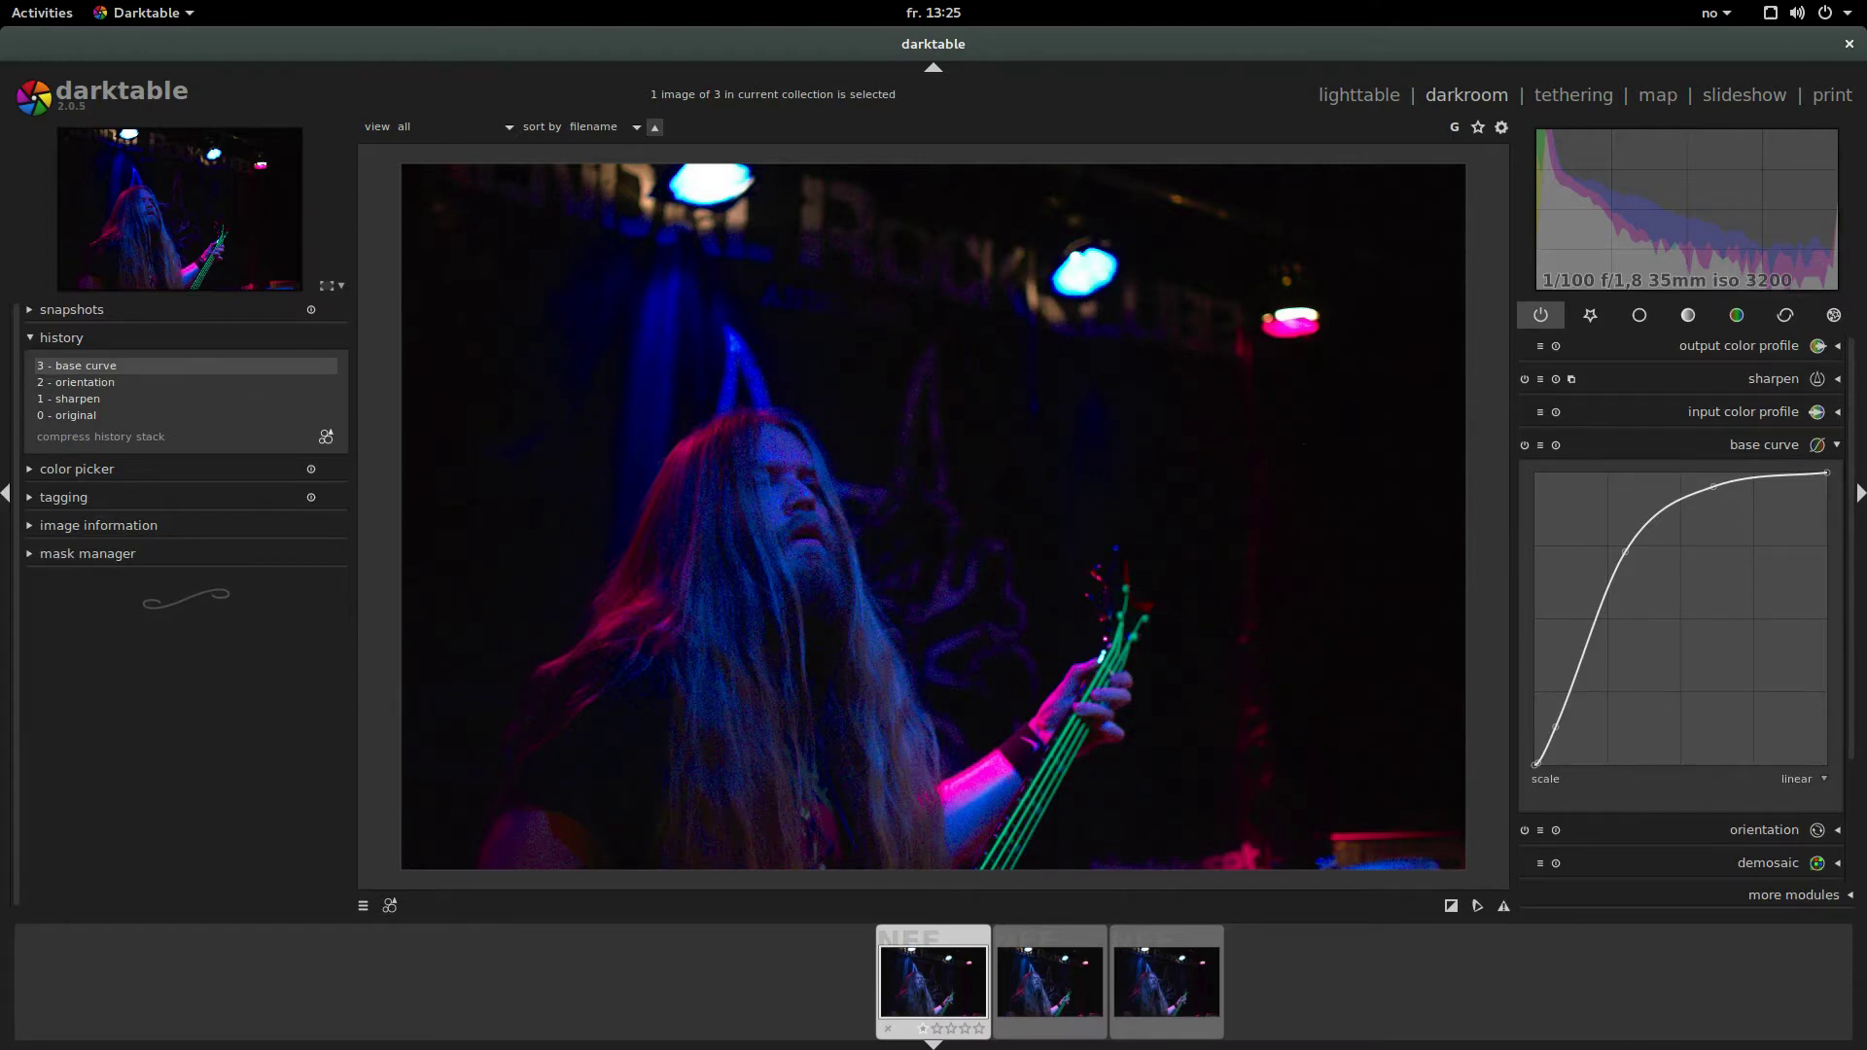
scroll(692, 463, up, 9)
drag(692, 463, 510, 345)
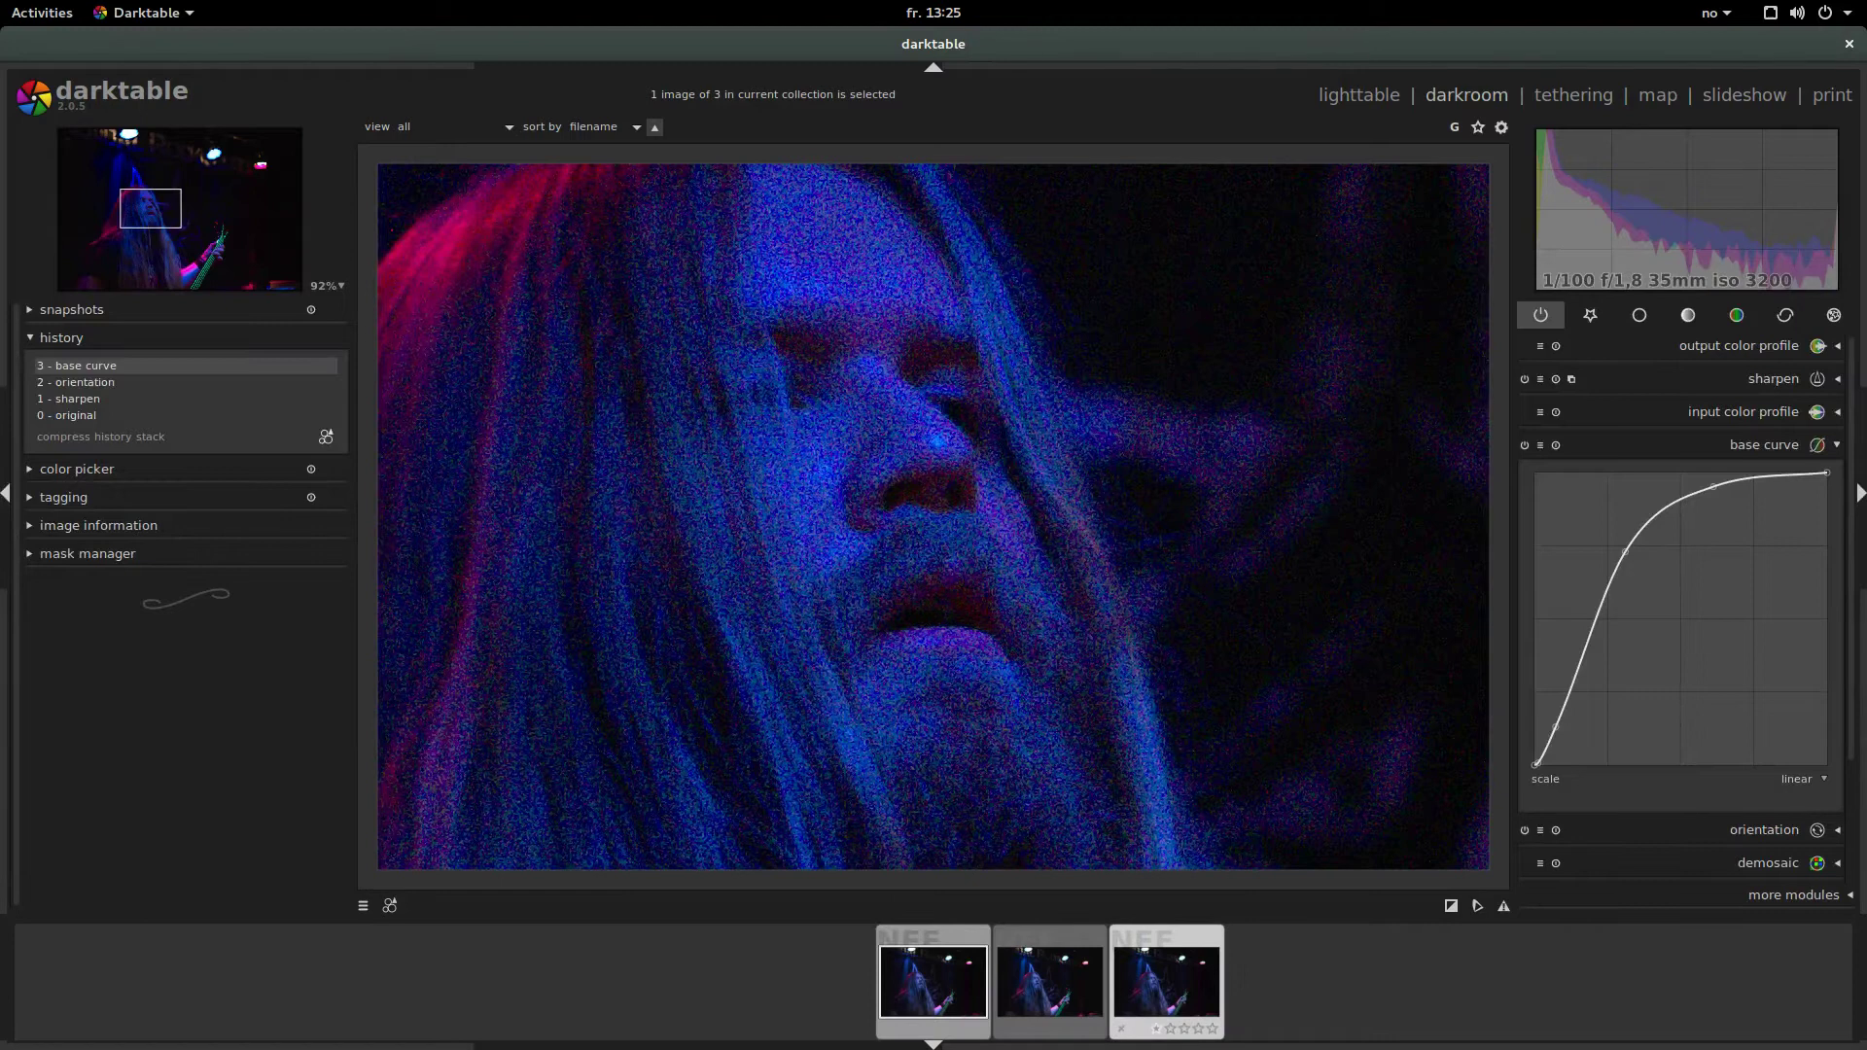
- Switch to the third photo in the filmstrip and choose the Nikon D7000 preset for its base curve
click(1166, 980)
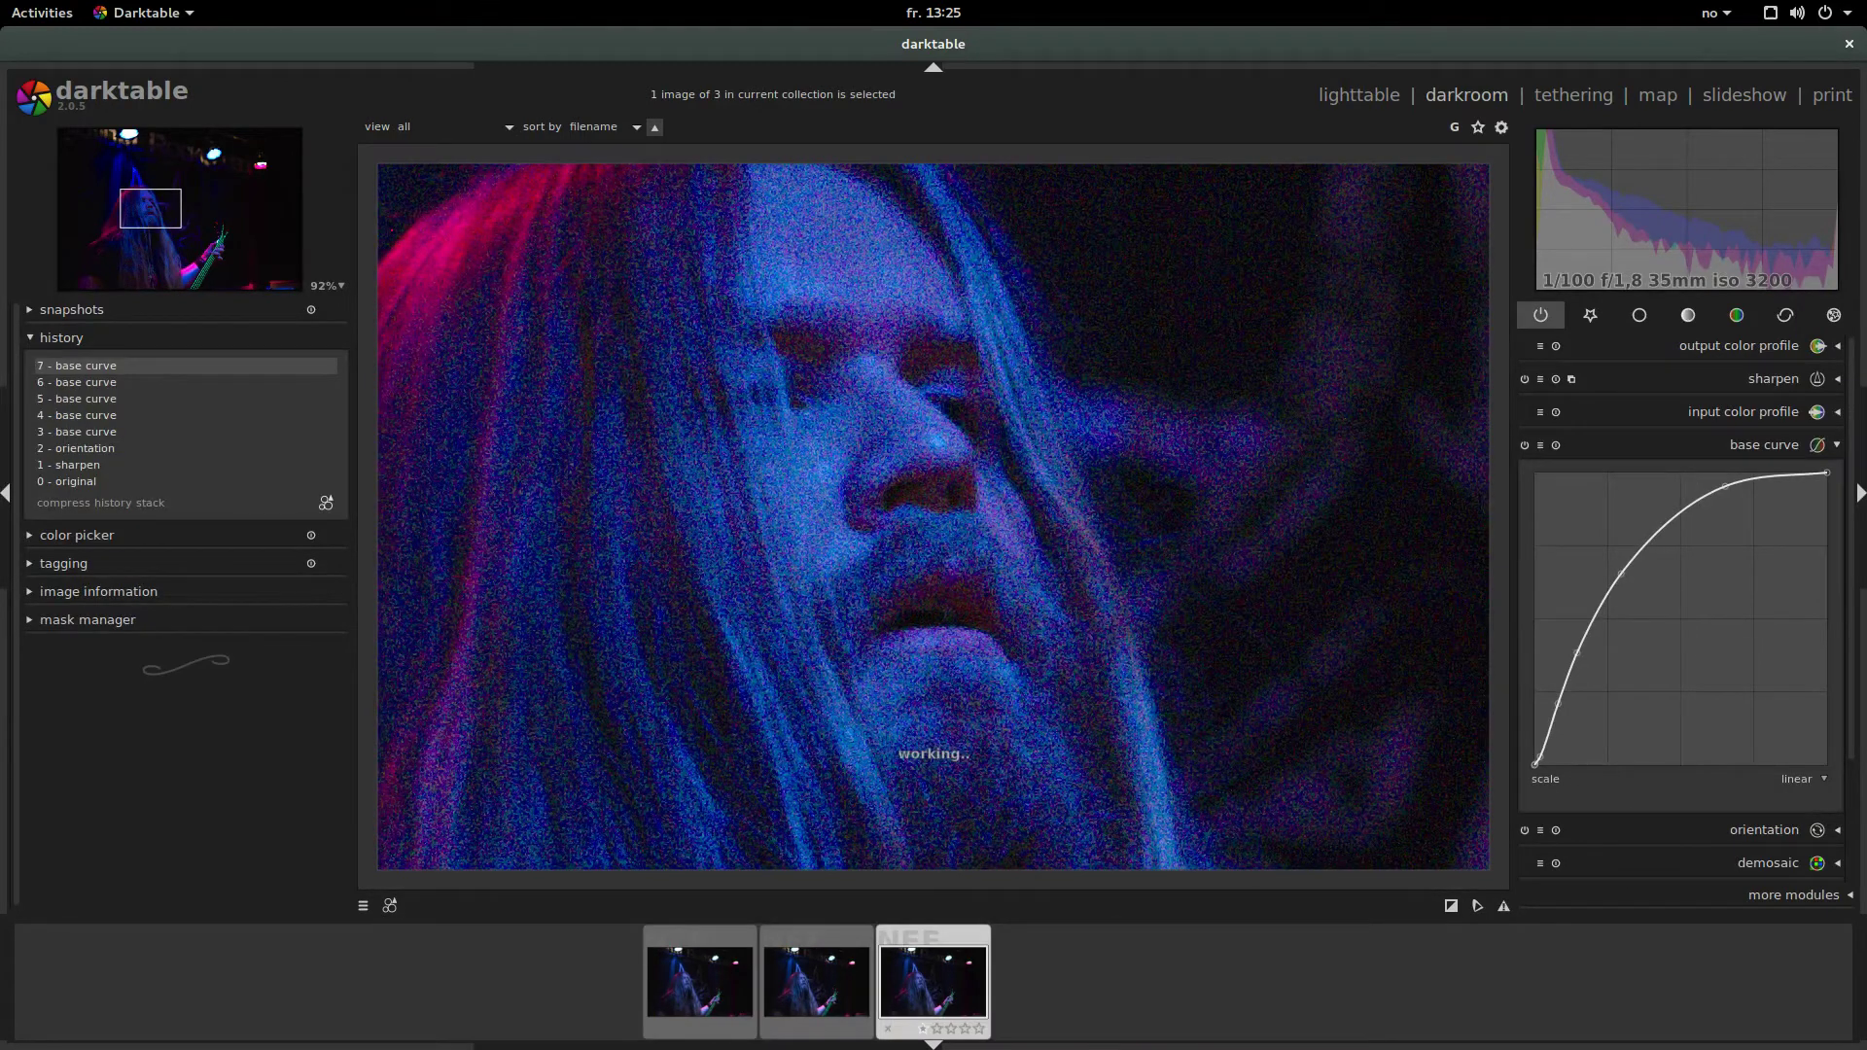
click(1540, 444)
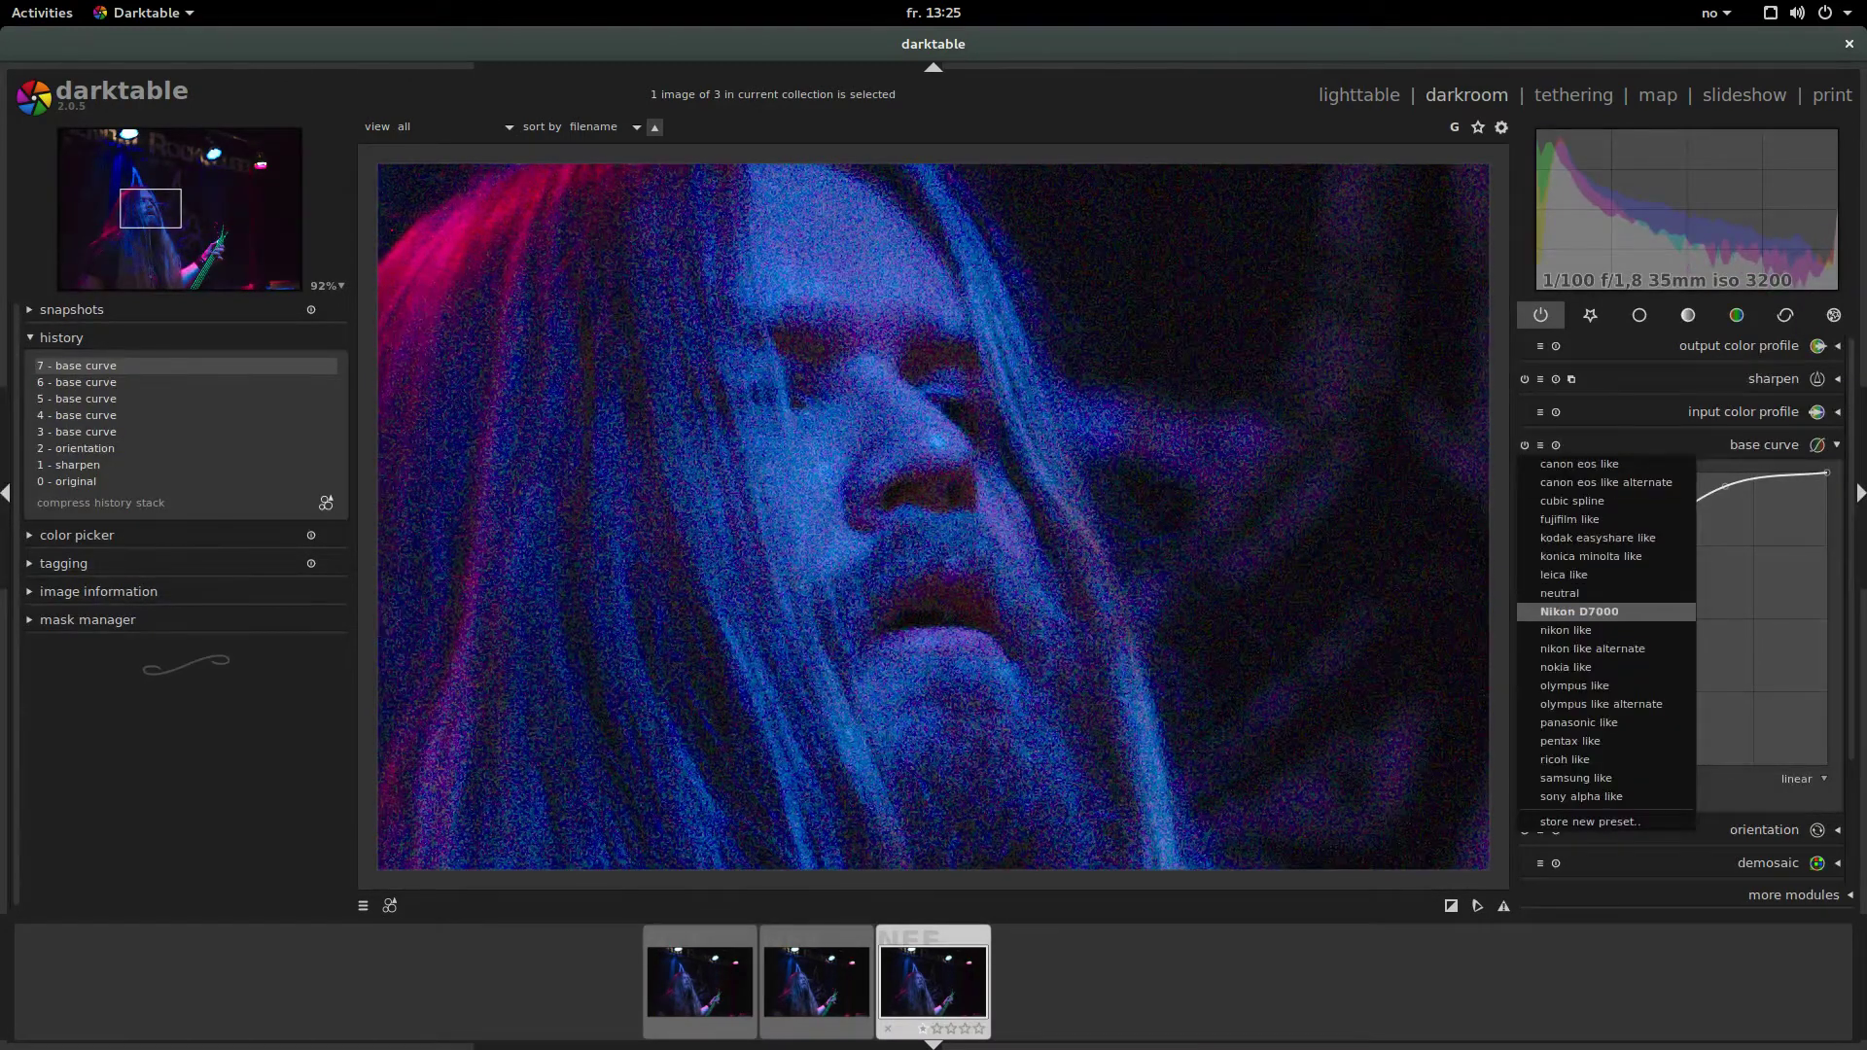
click(1579, 611)
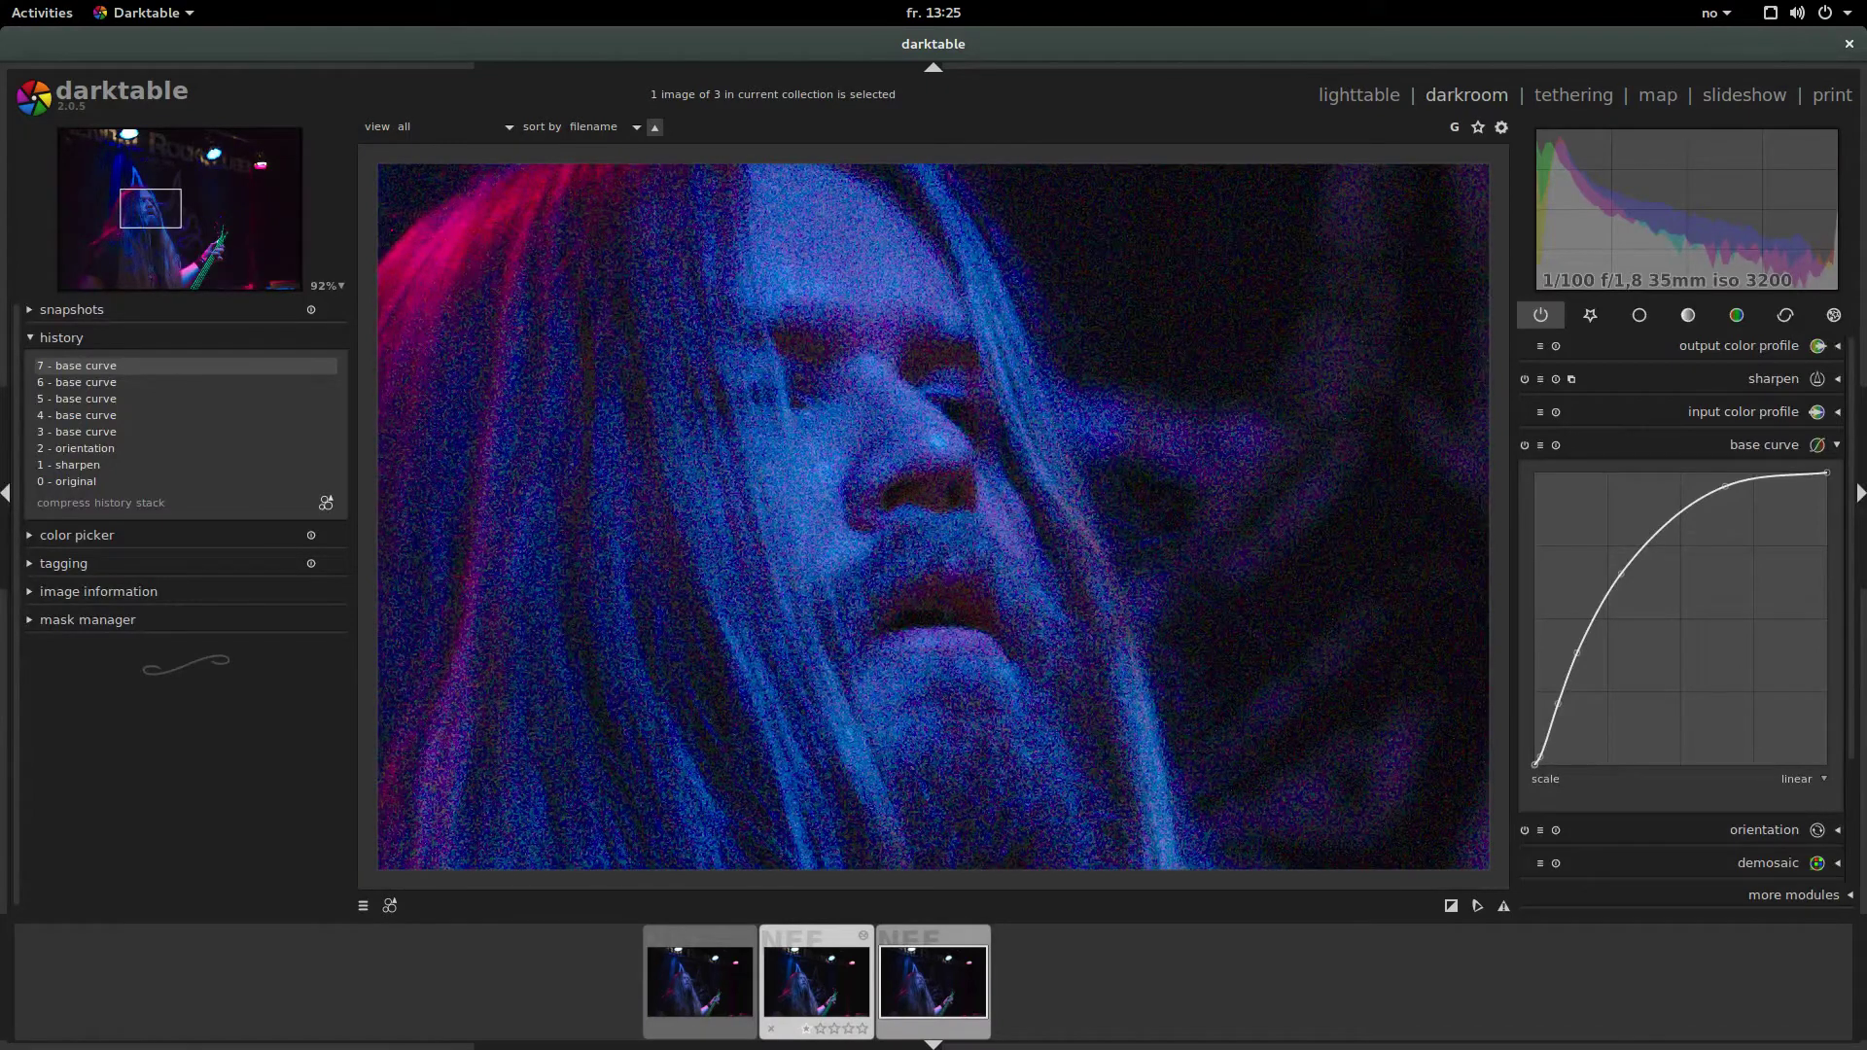
- Examine the second photo in full and close up, and compare it with the first photo
click(817, 982)
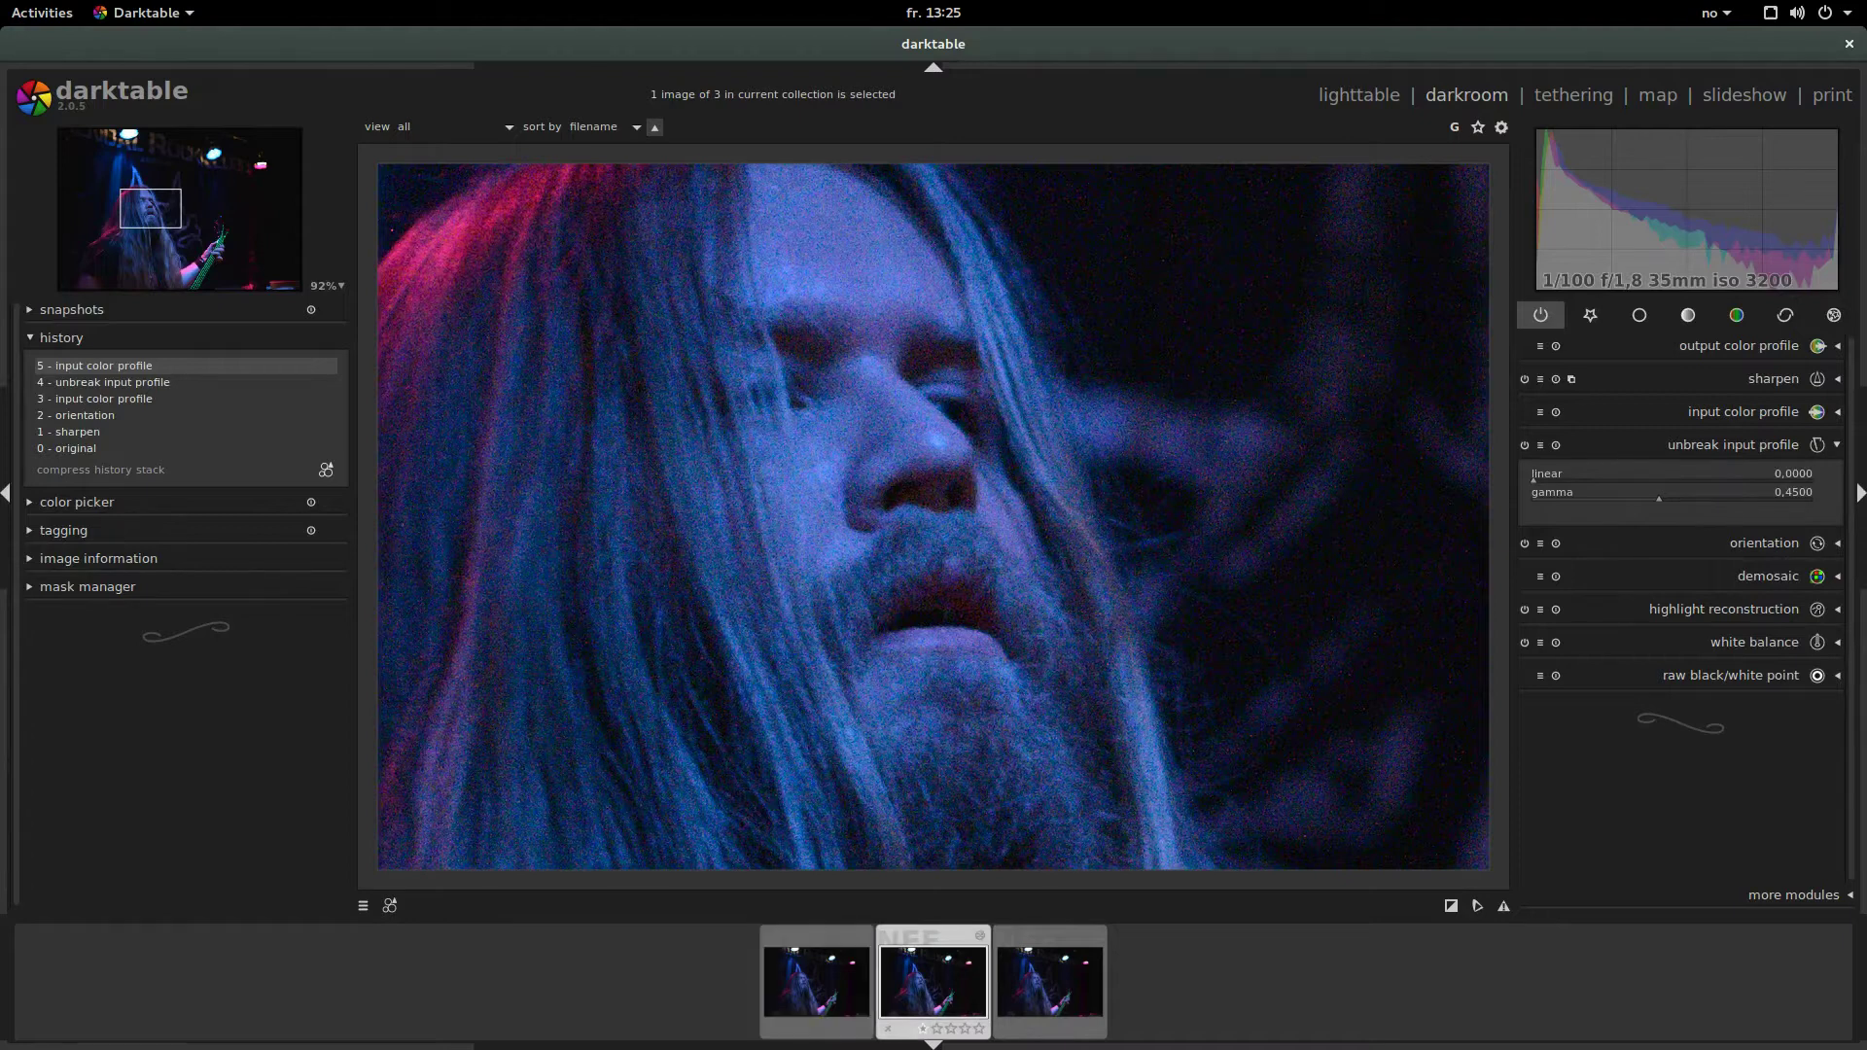
scroll(816, 486, down, 9)
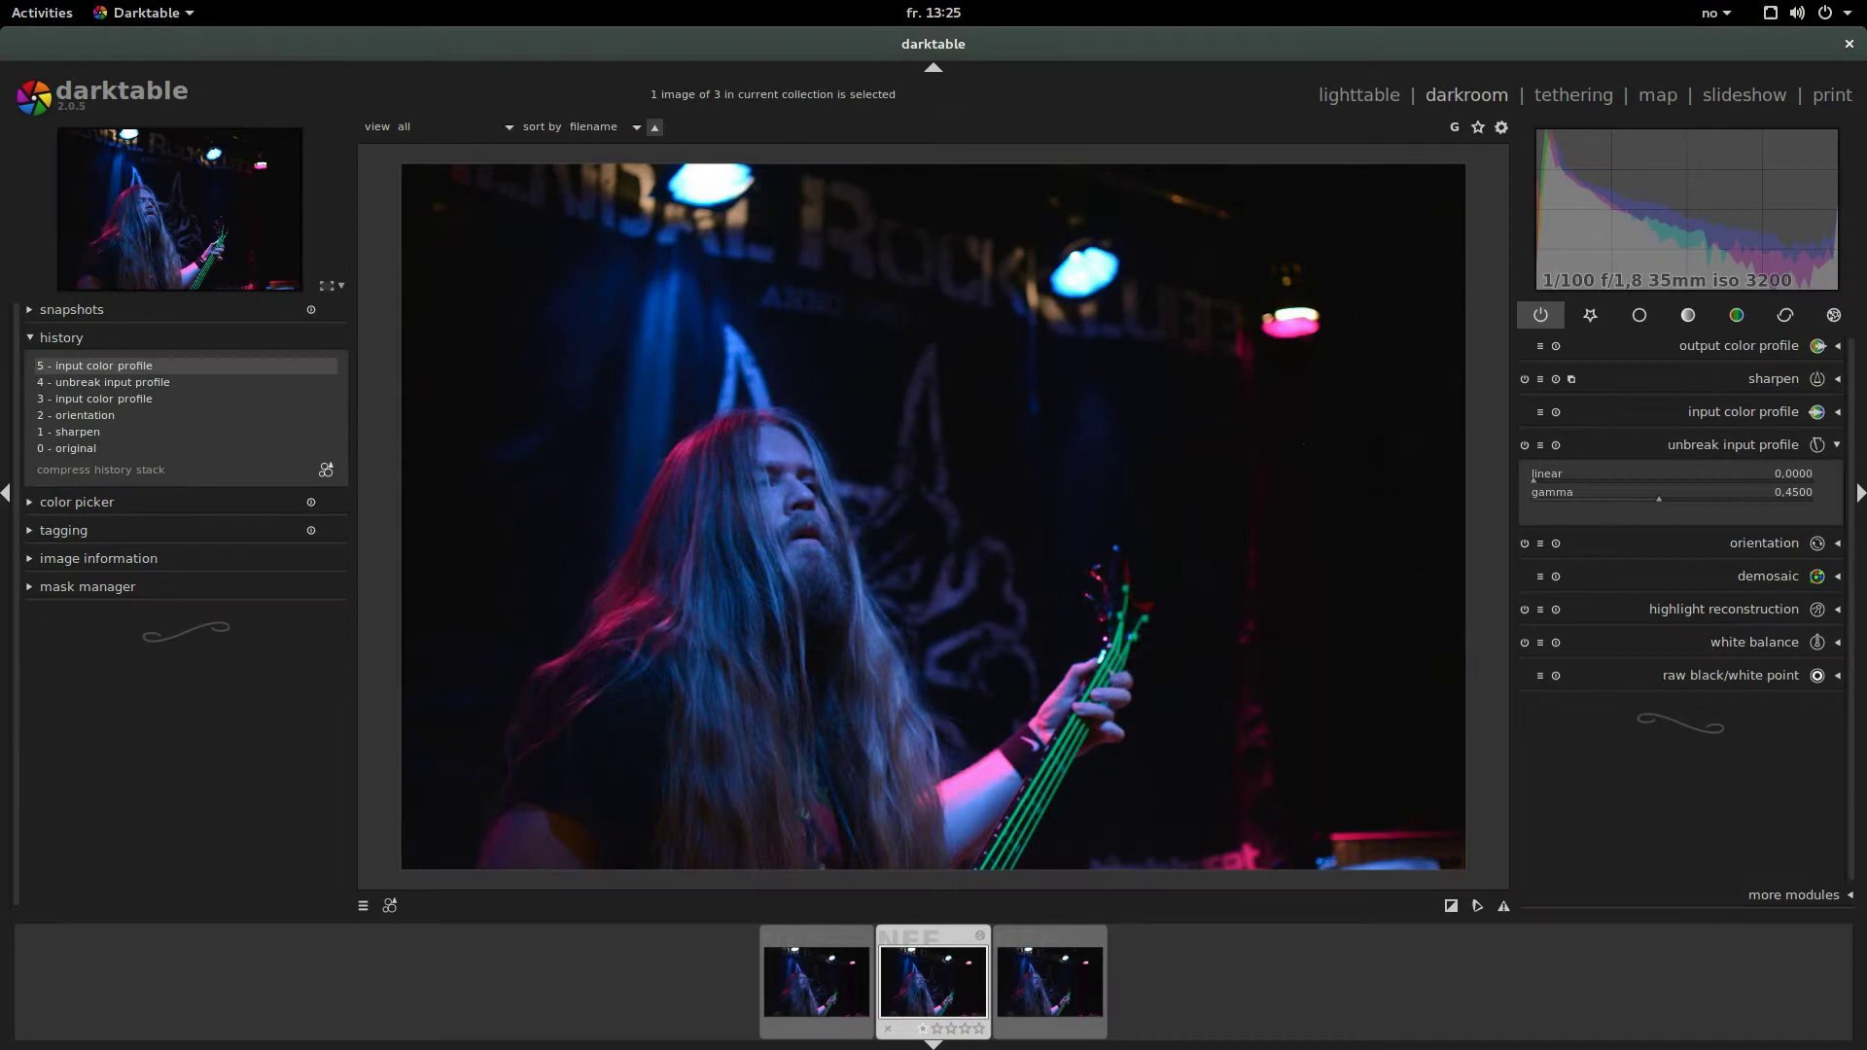
scroll(742, 581, up, 5)
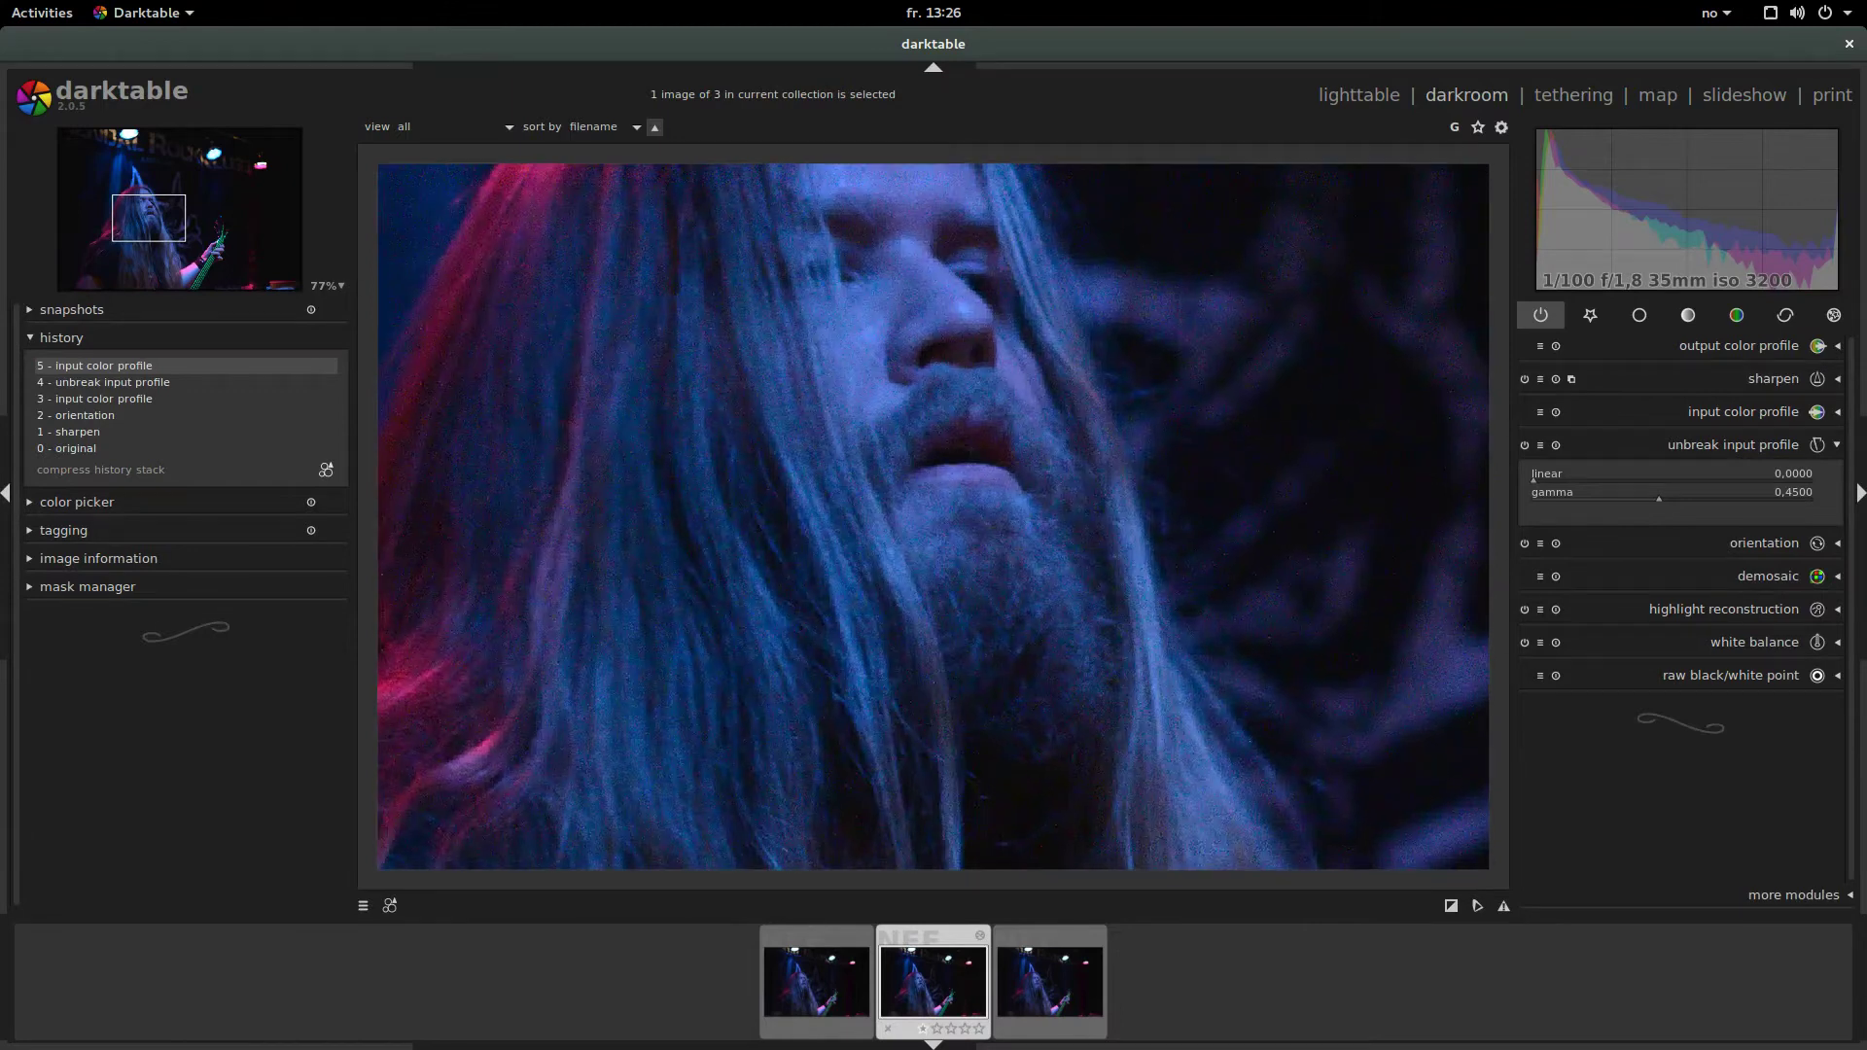
key(BackSpace)
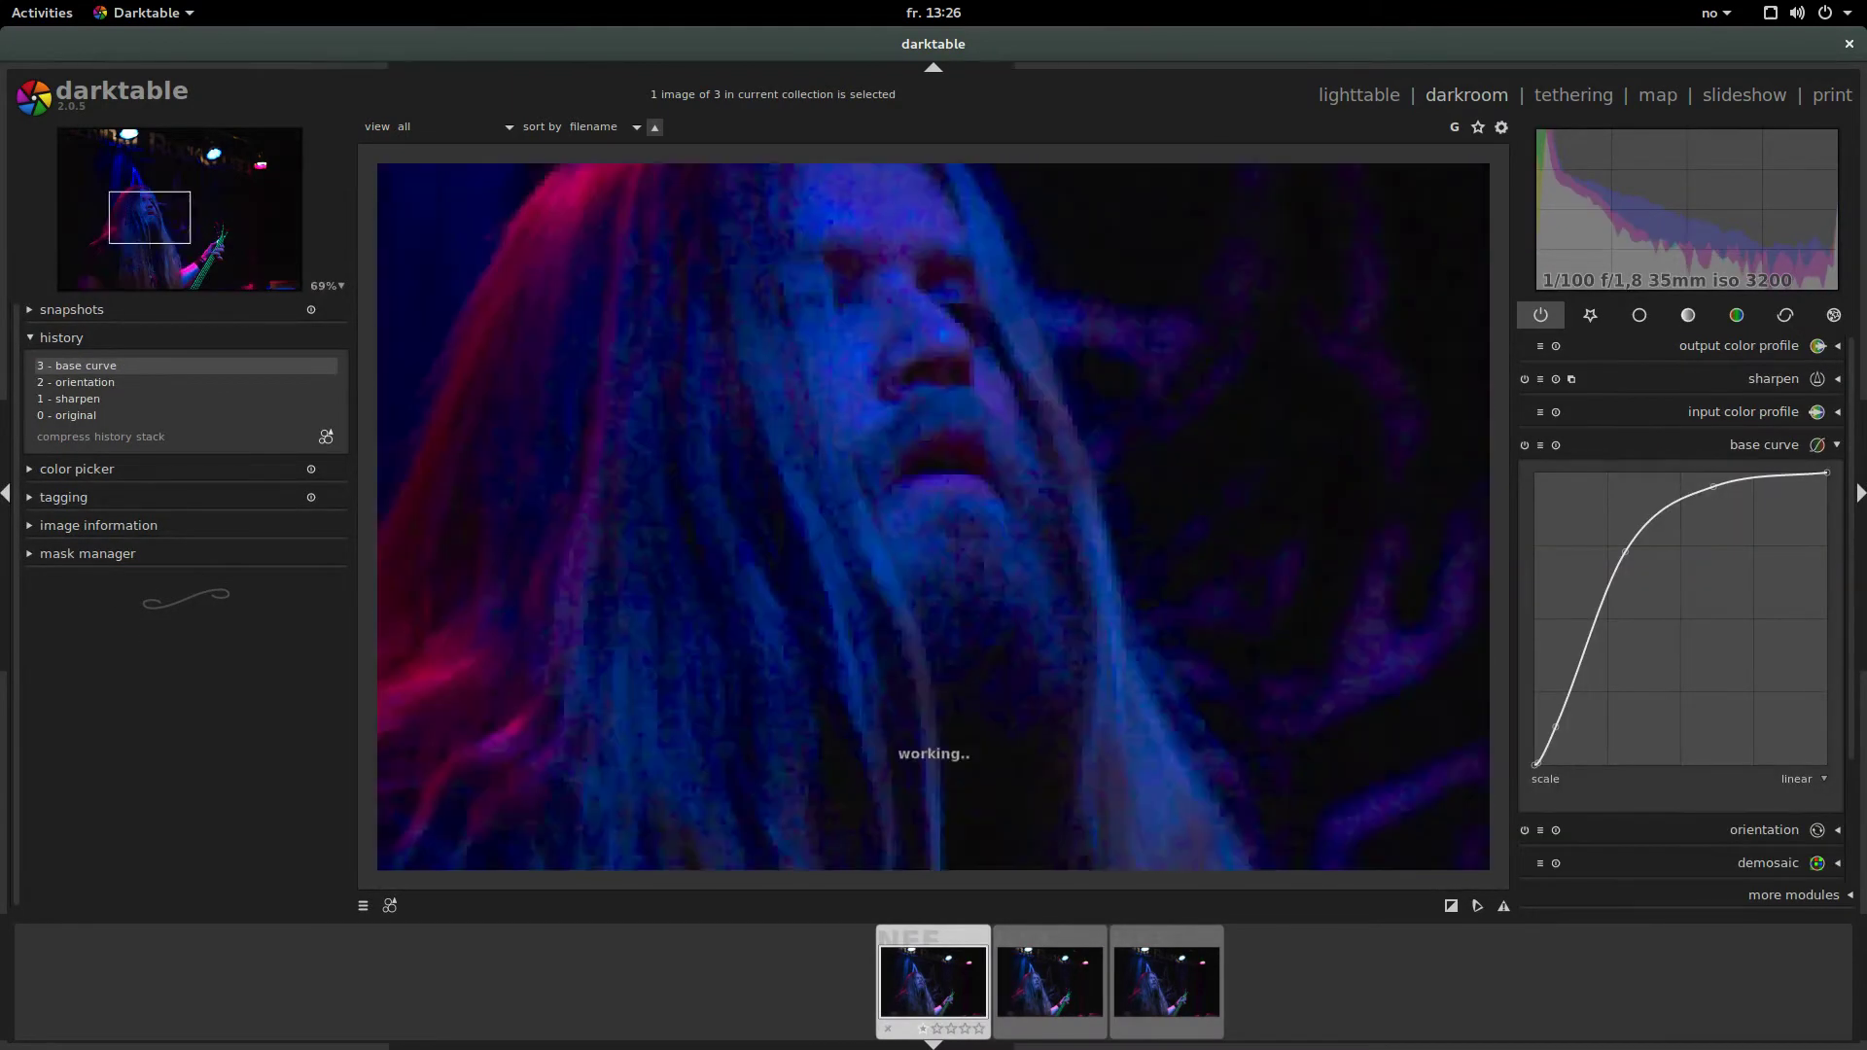
scroll(933, 517, down, 2)
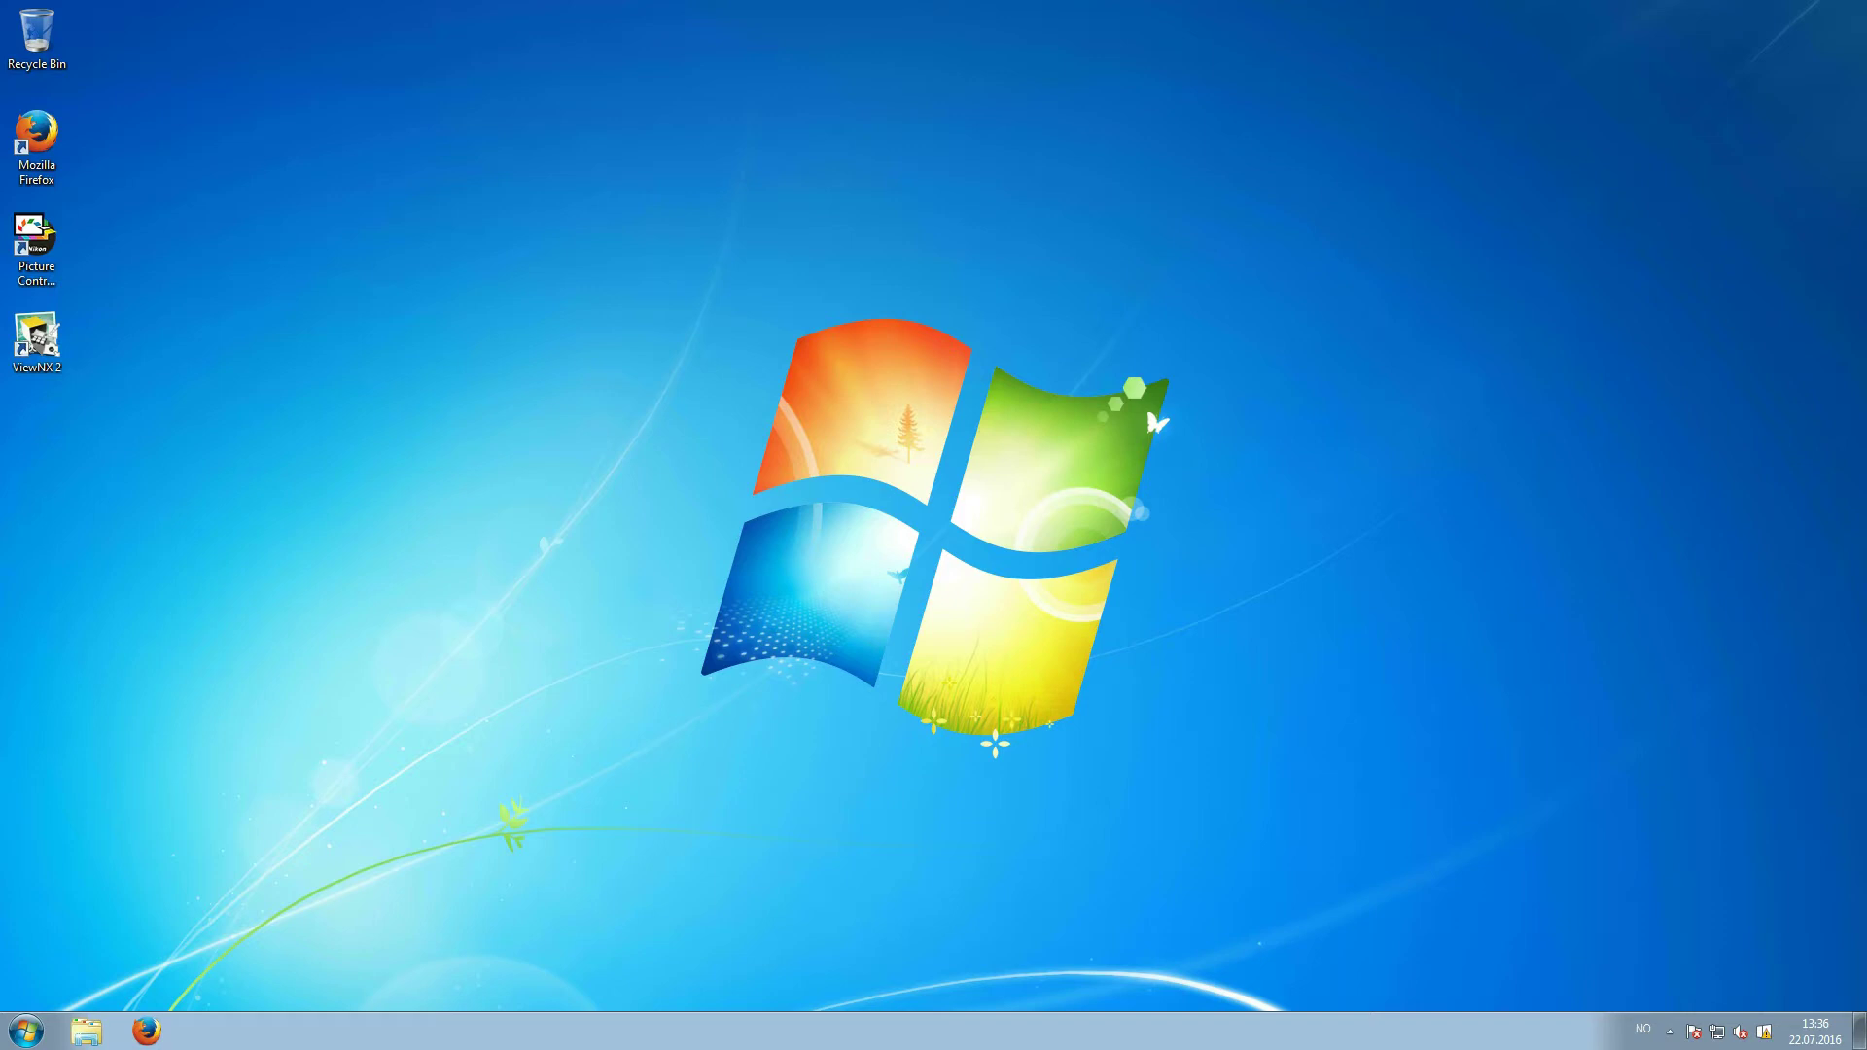
- Create a new folder named ICM on the Windows desktop
right_click(1420, 579)
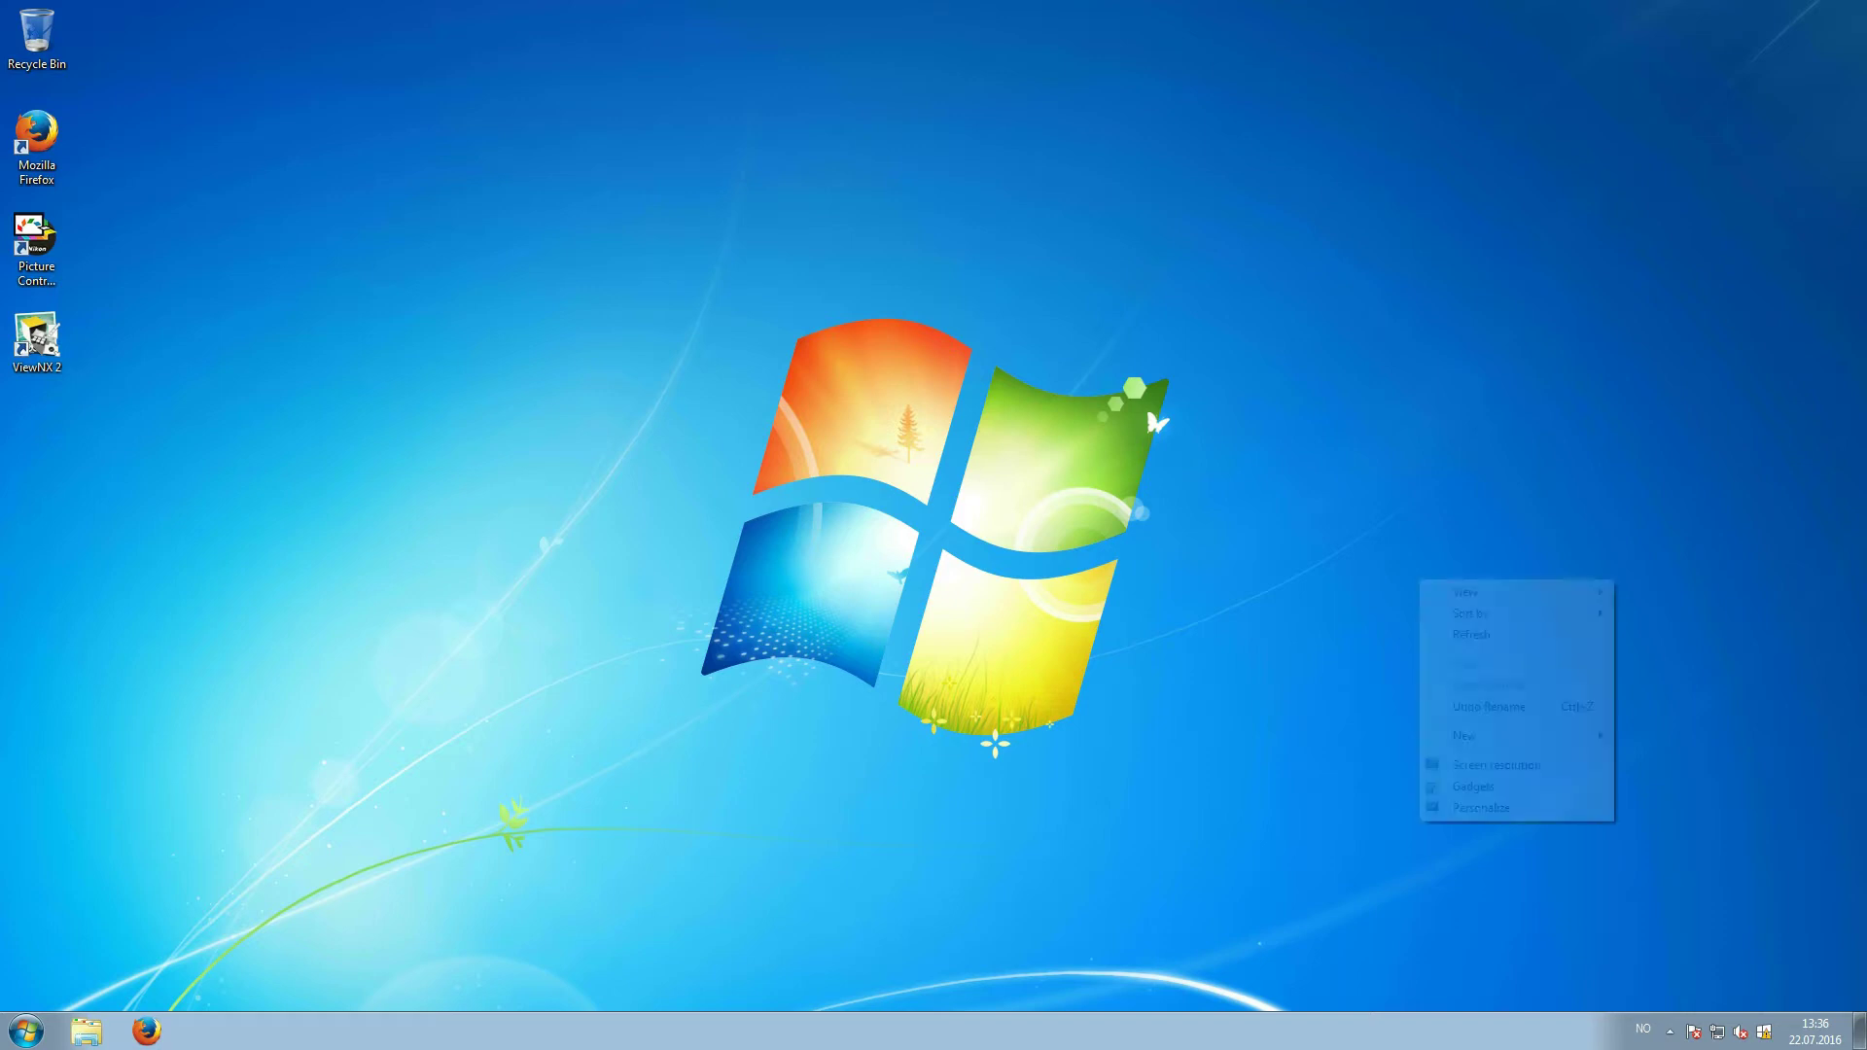
mouse_move(1488, 736)
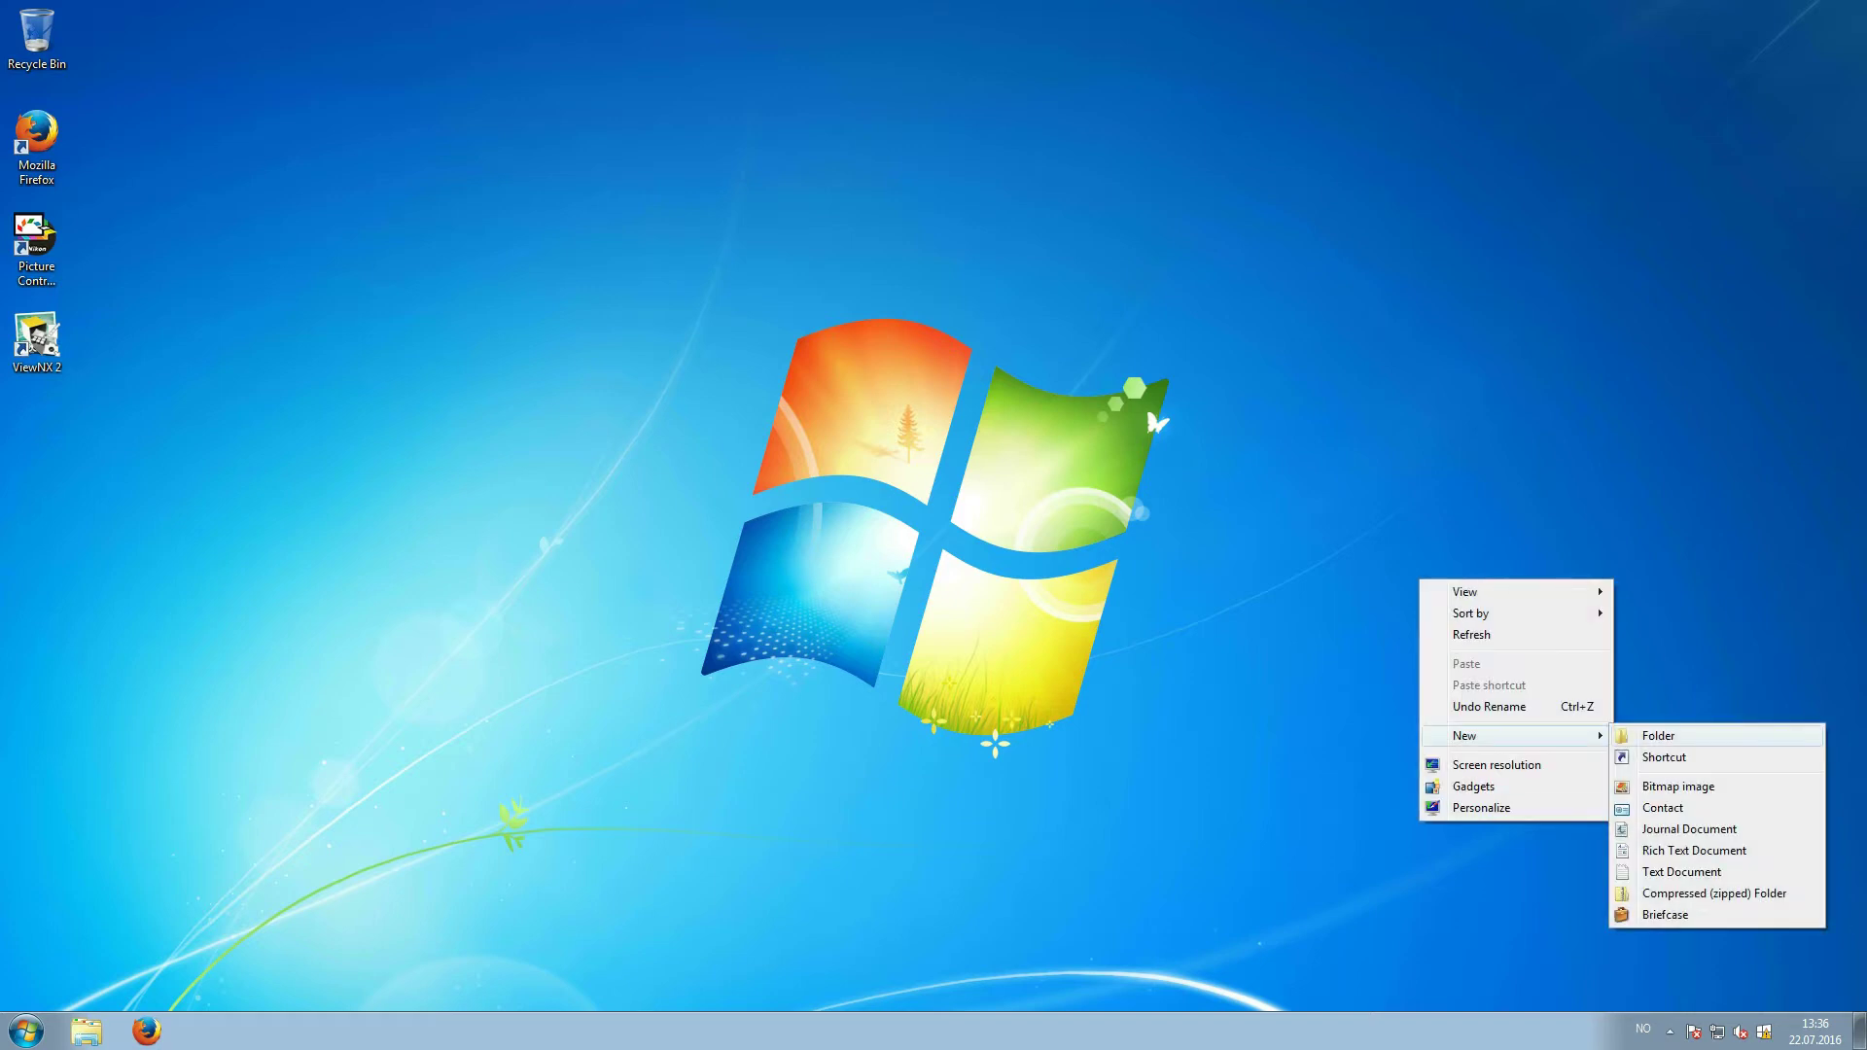
click(1657, 736)
text(ICM)
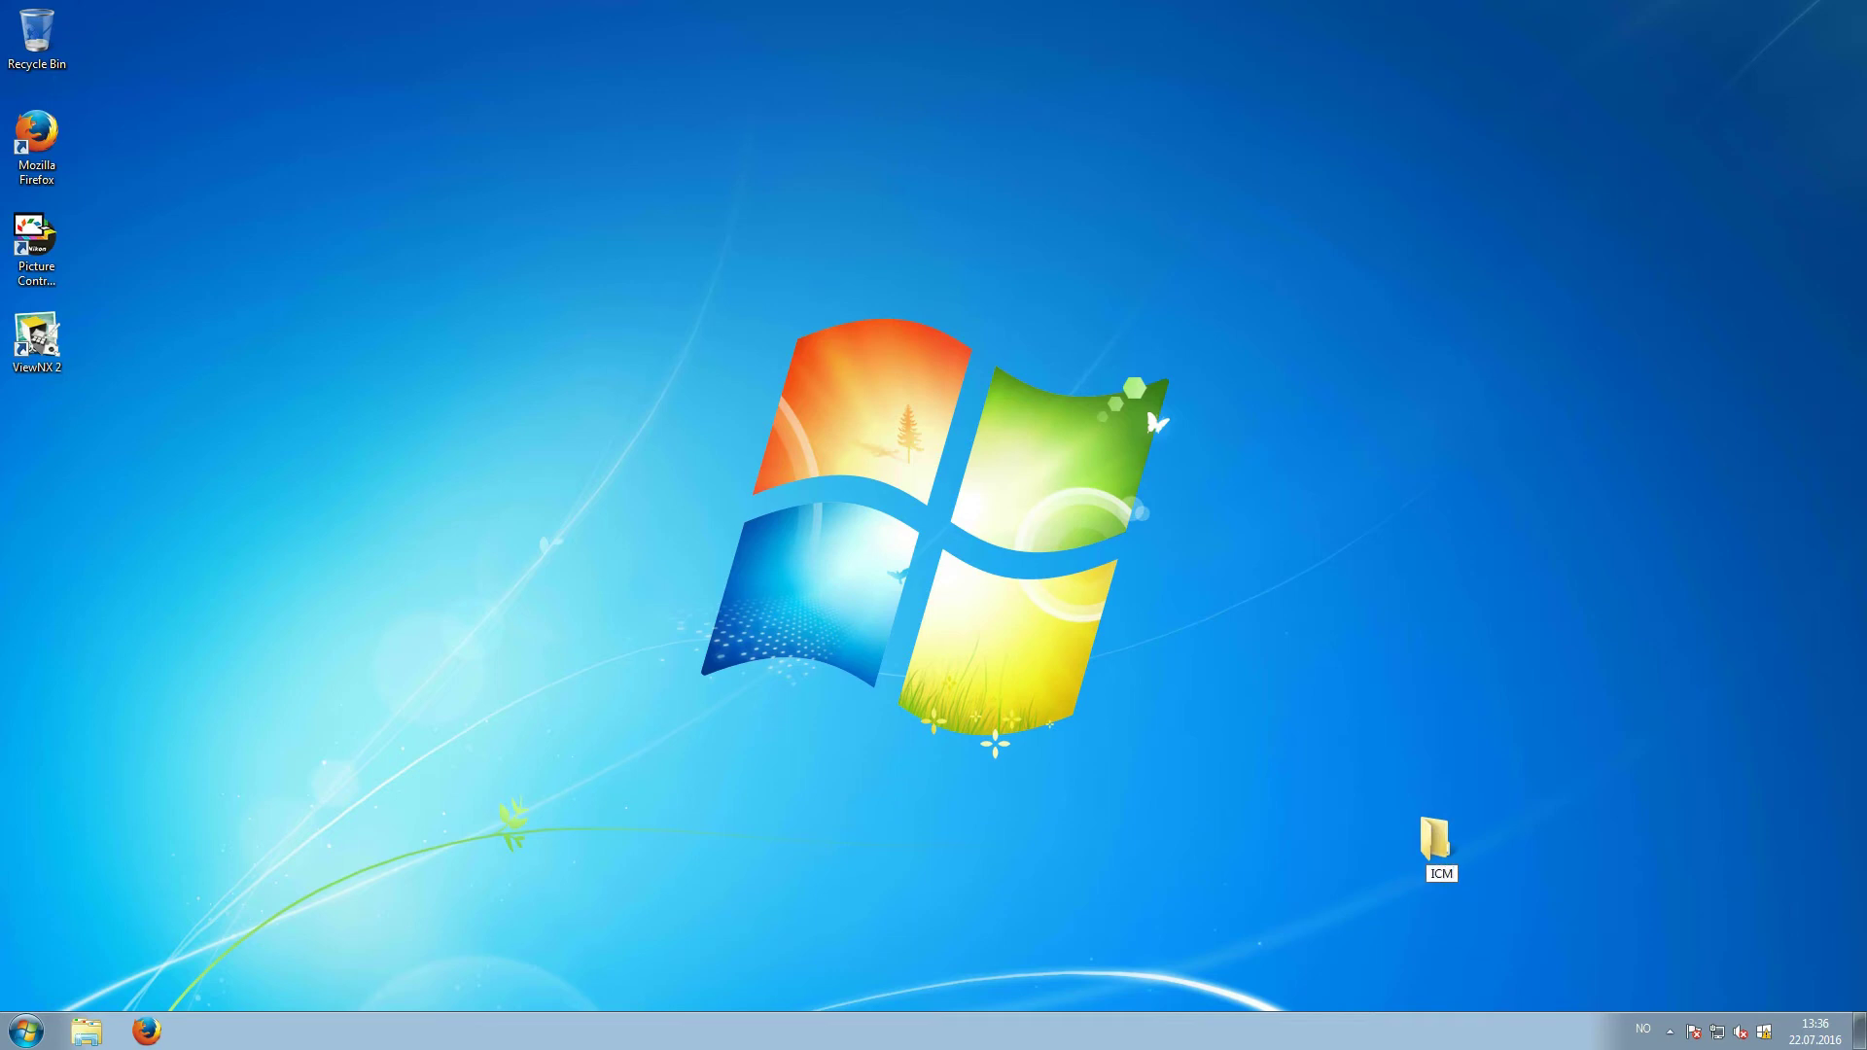
key(Return)
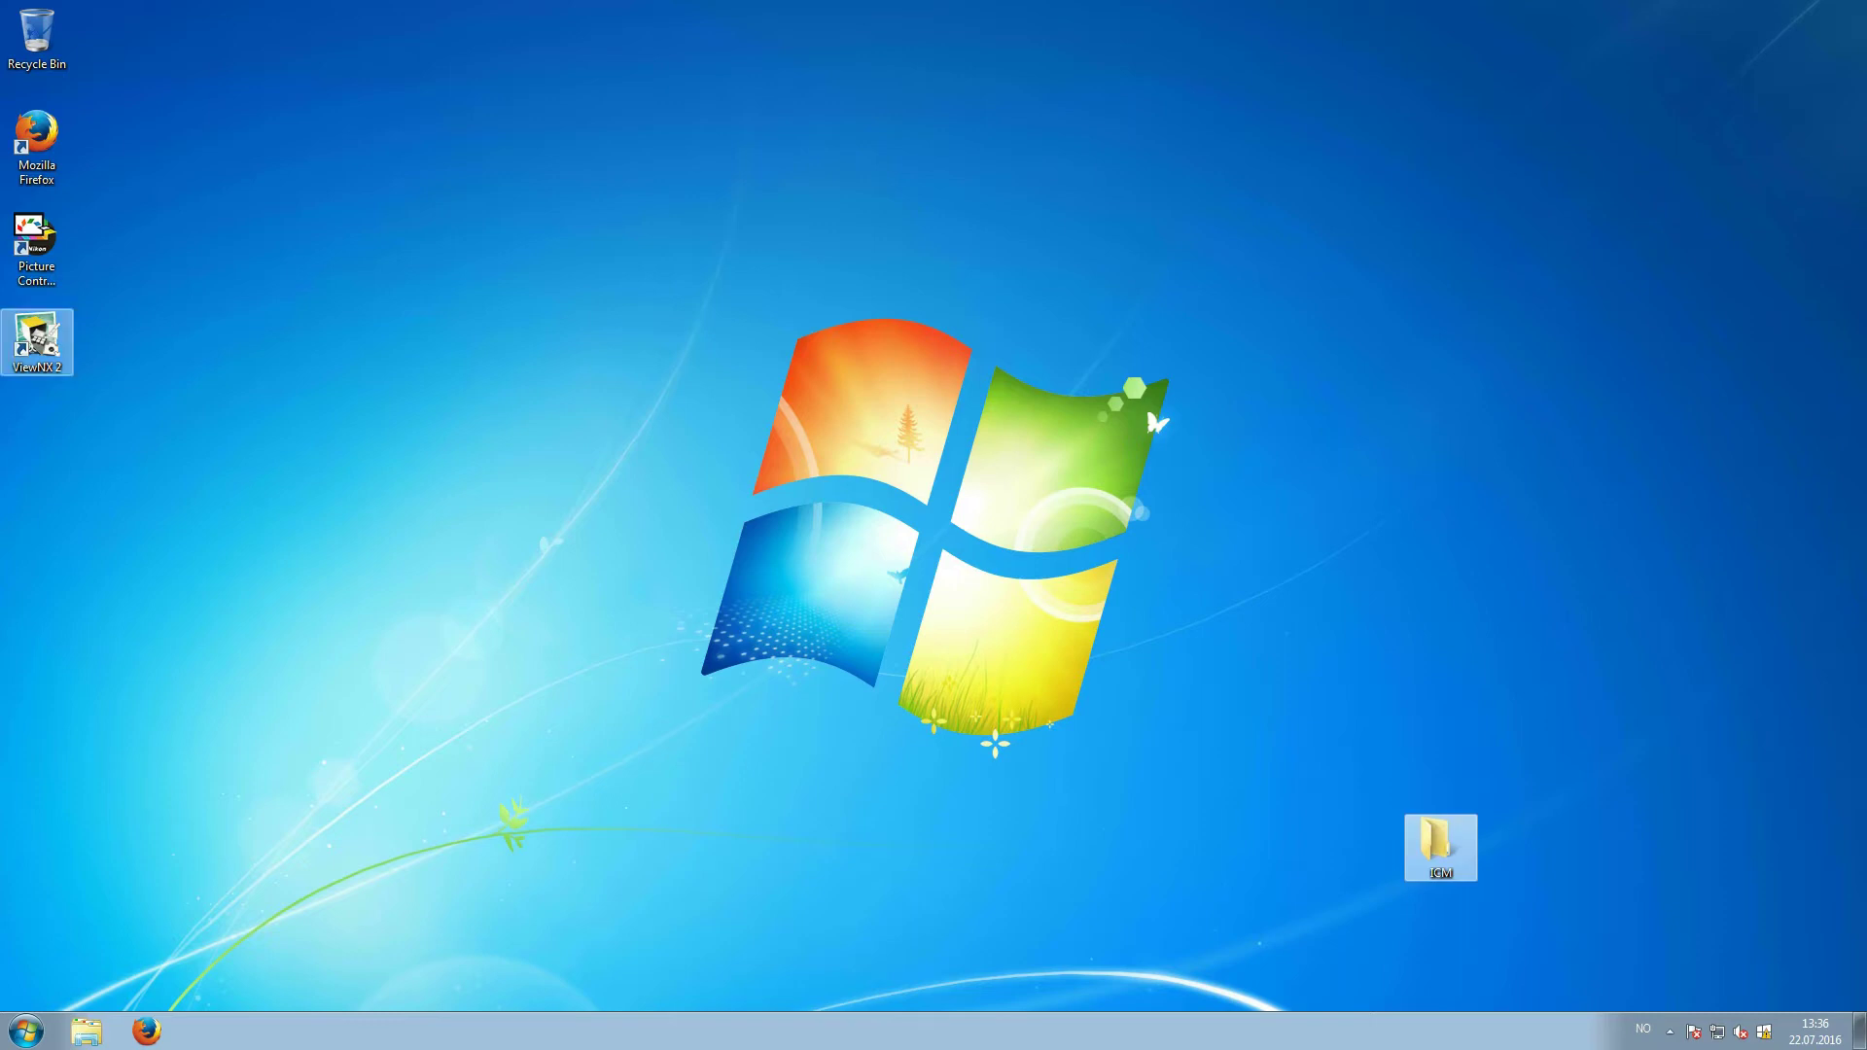
- Launch ViewNX 2 and open the NEF folder on the shared drive (E:)
double_click(34, 342)
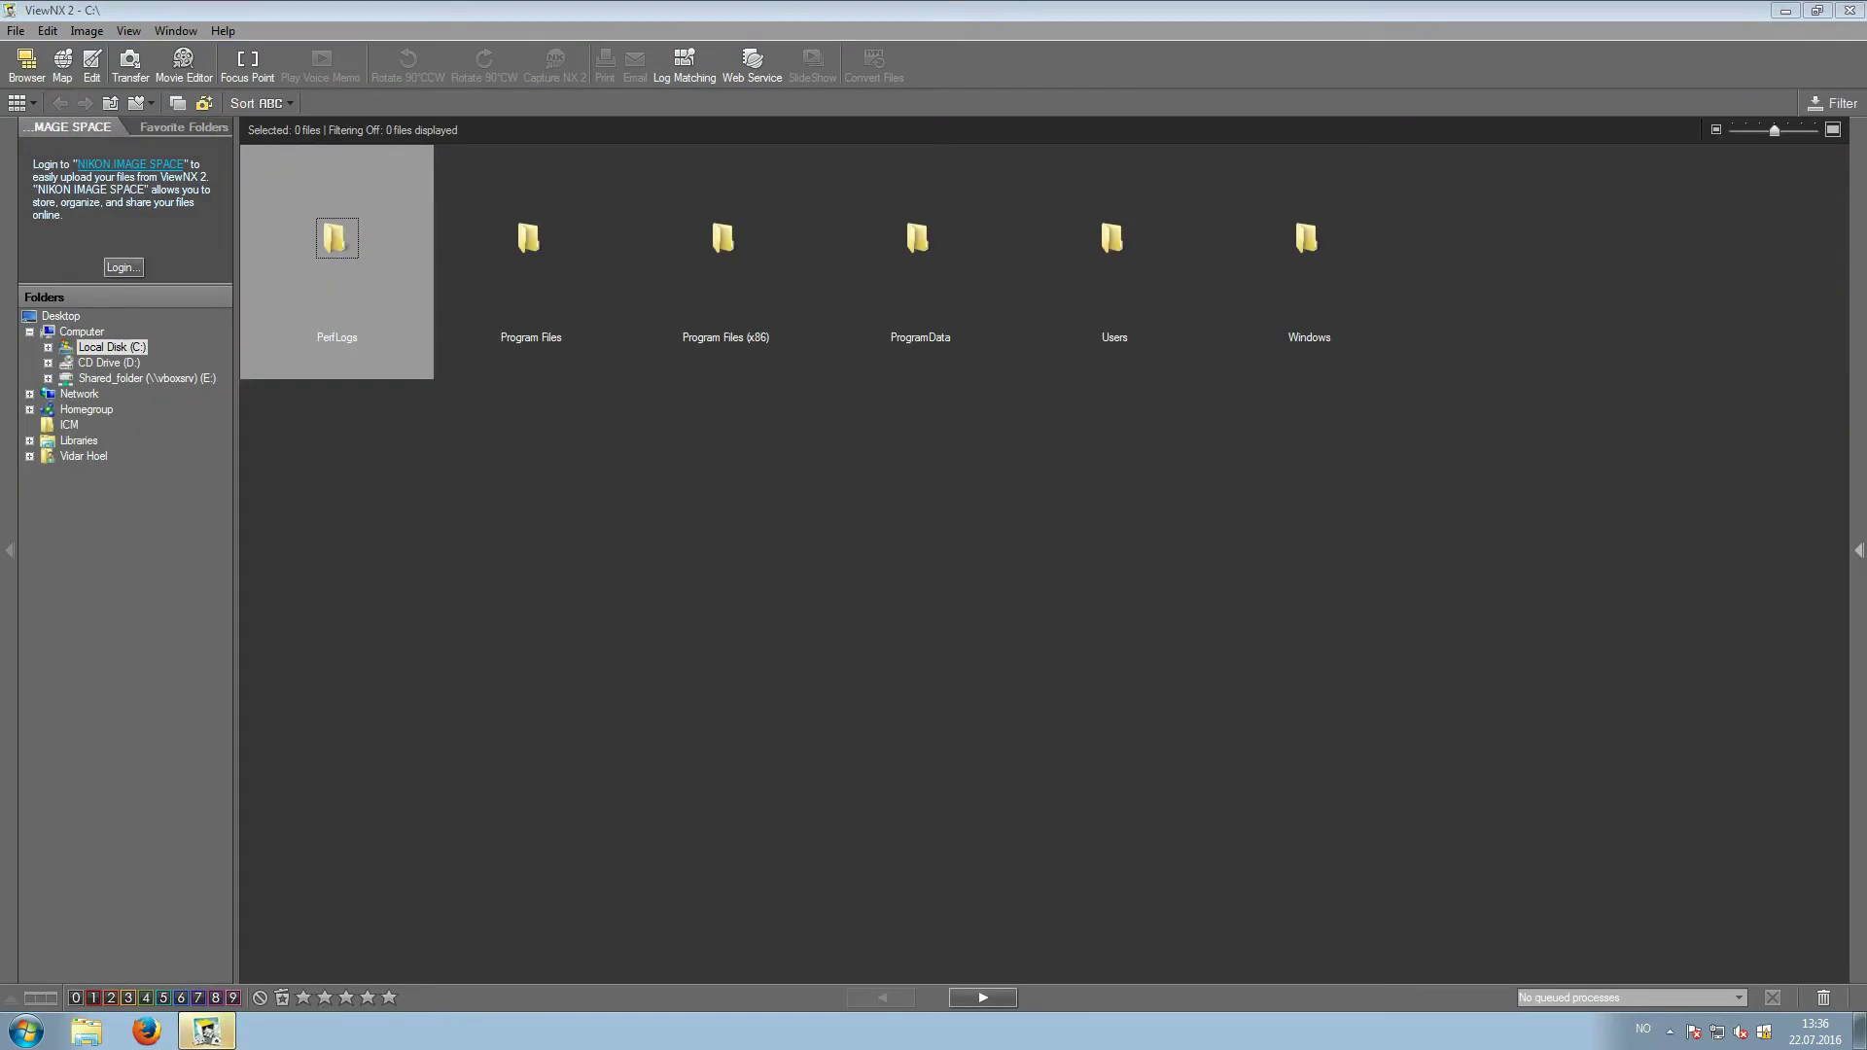
double_click(146, 378)
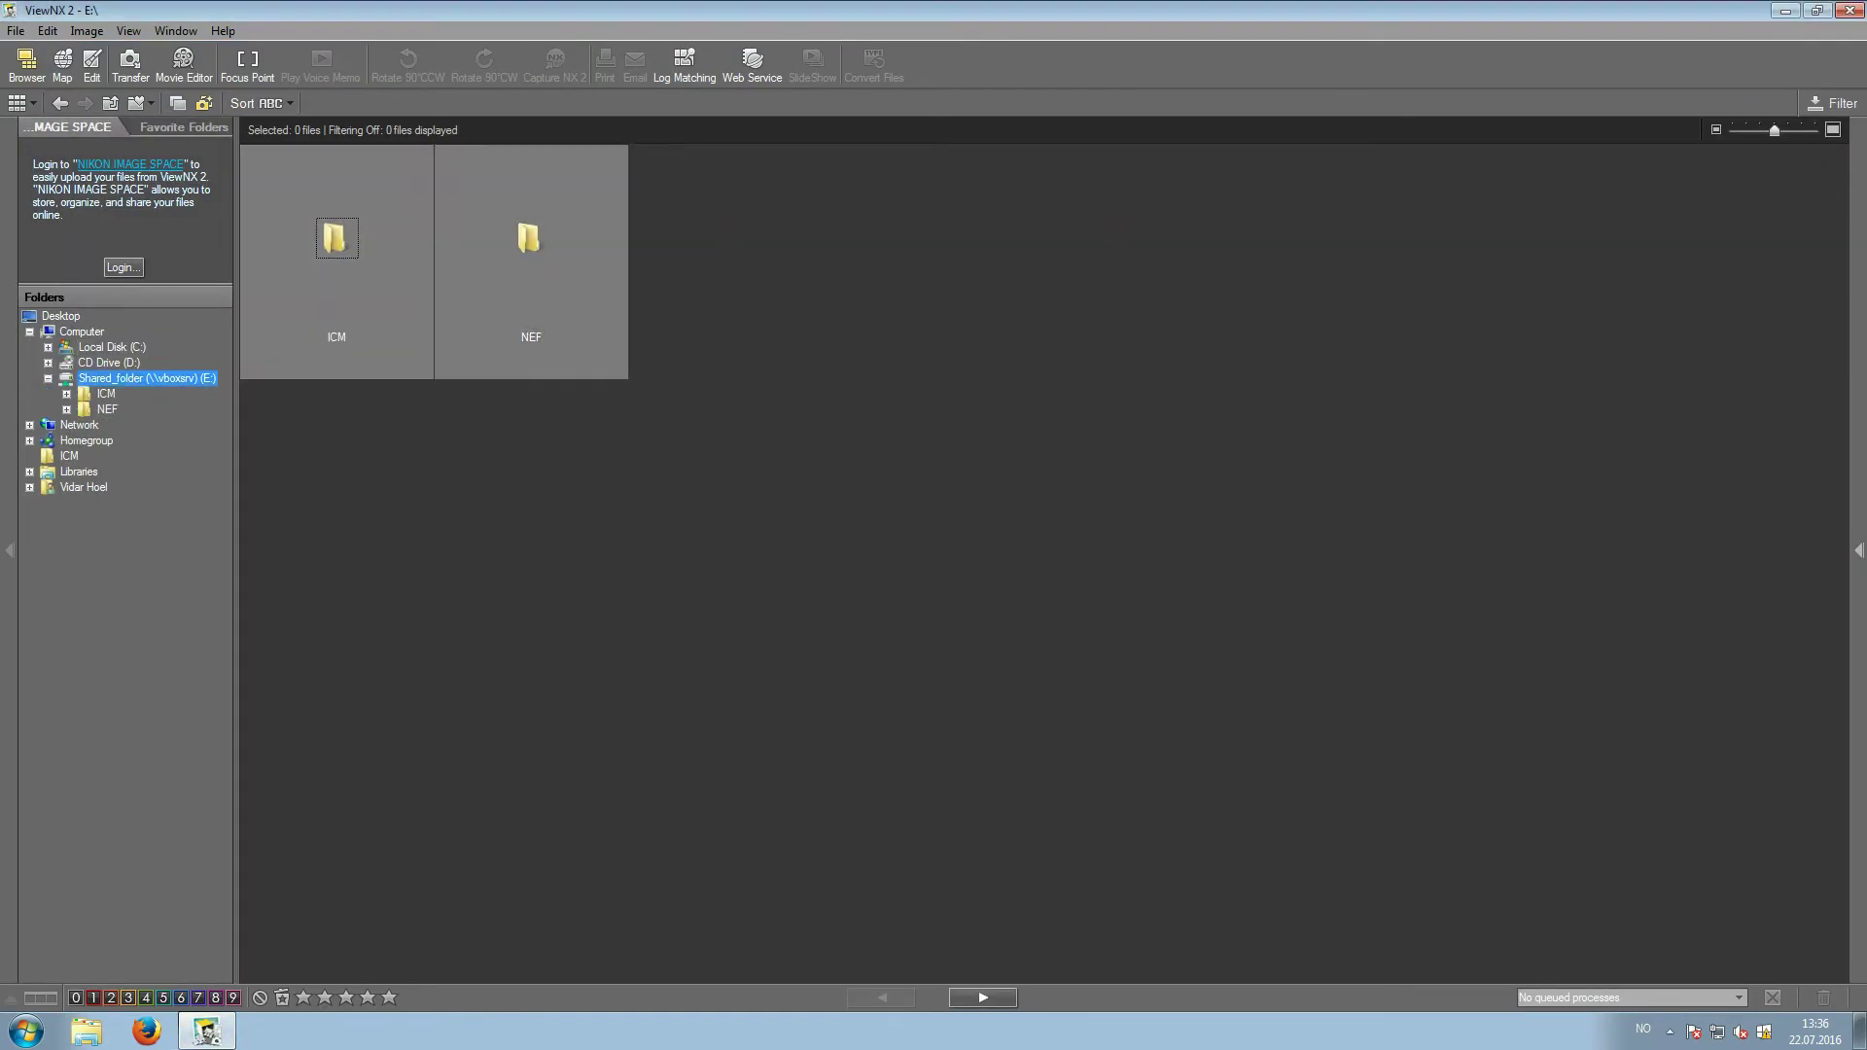
double_click(528, 253)
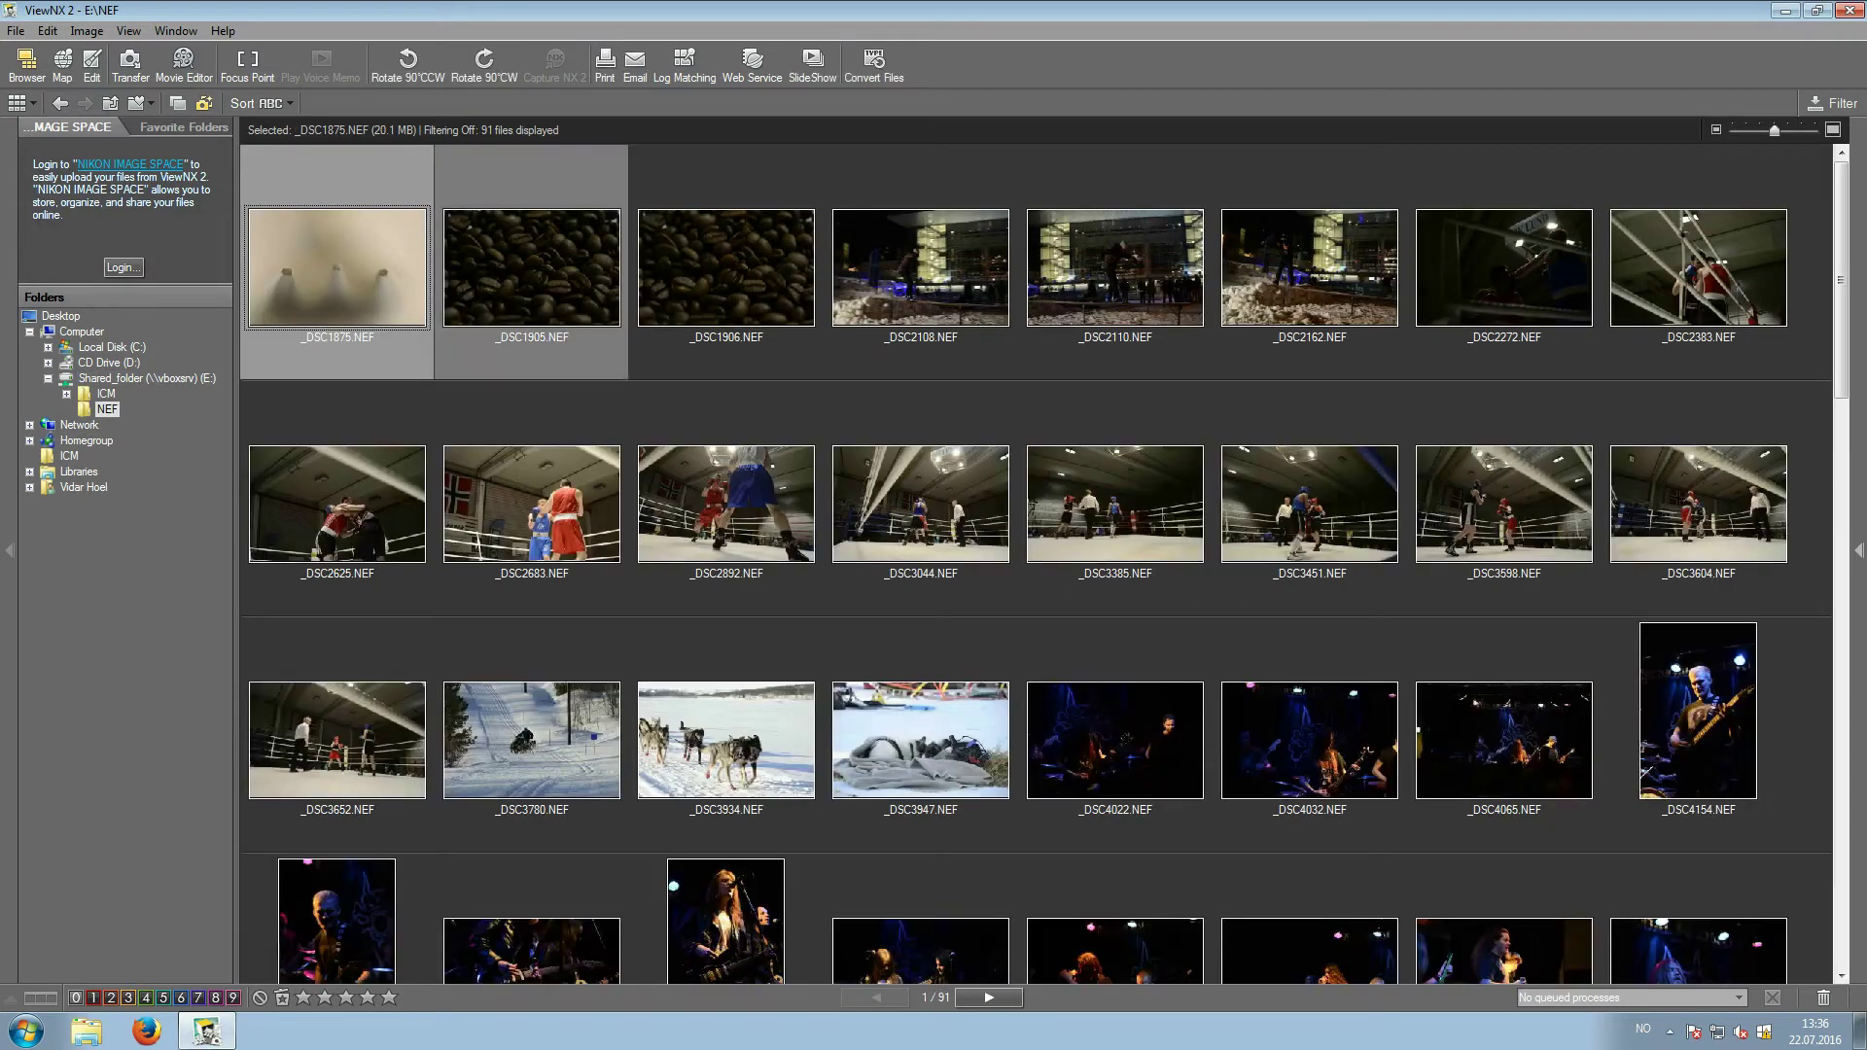
- Convert all the NEF photos to highest-quality JPEG files with a long edge of 320 pixels, saved in the Pictures folder
key(ctrl+a)
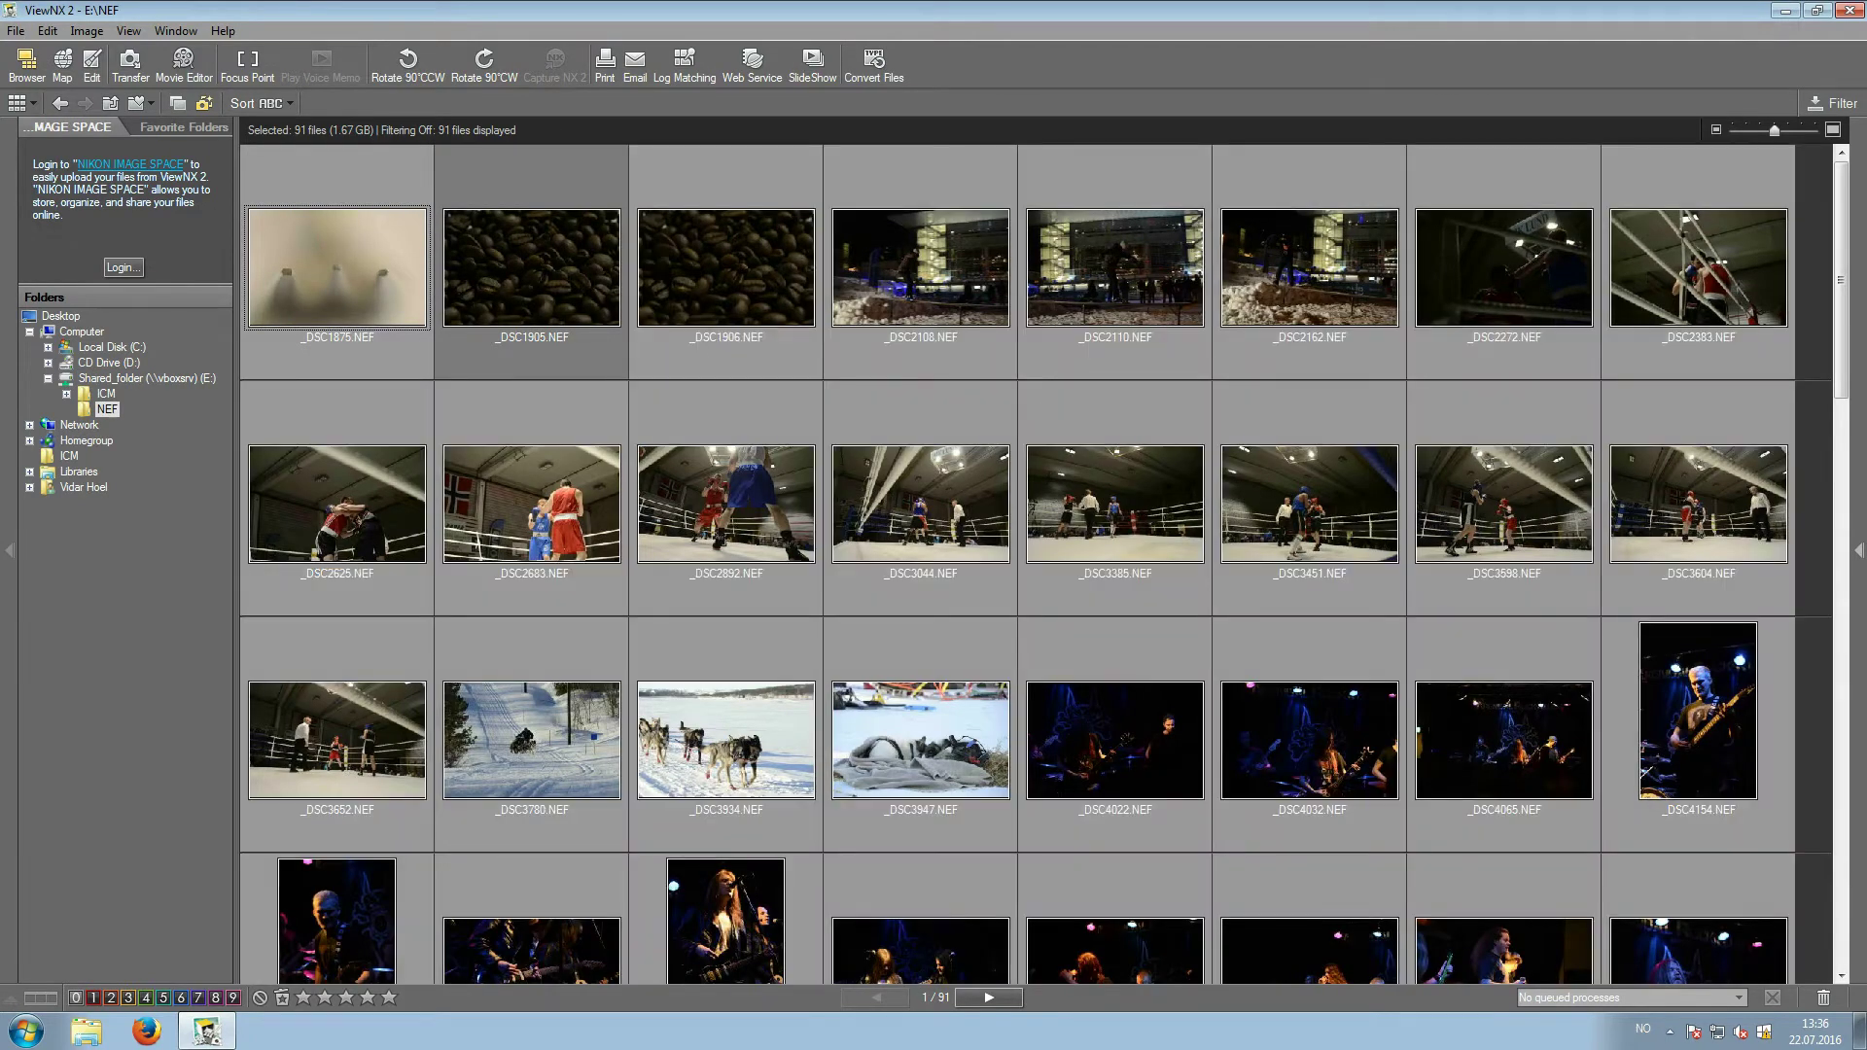
right_click(536, 286)
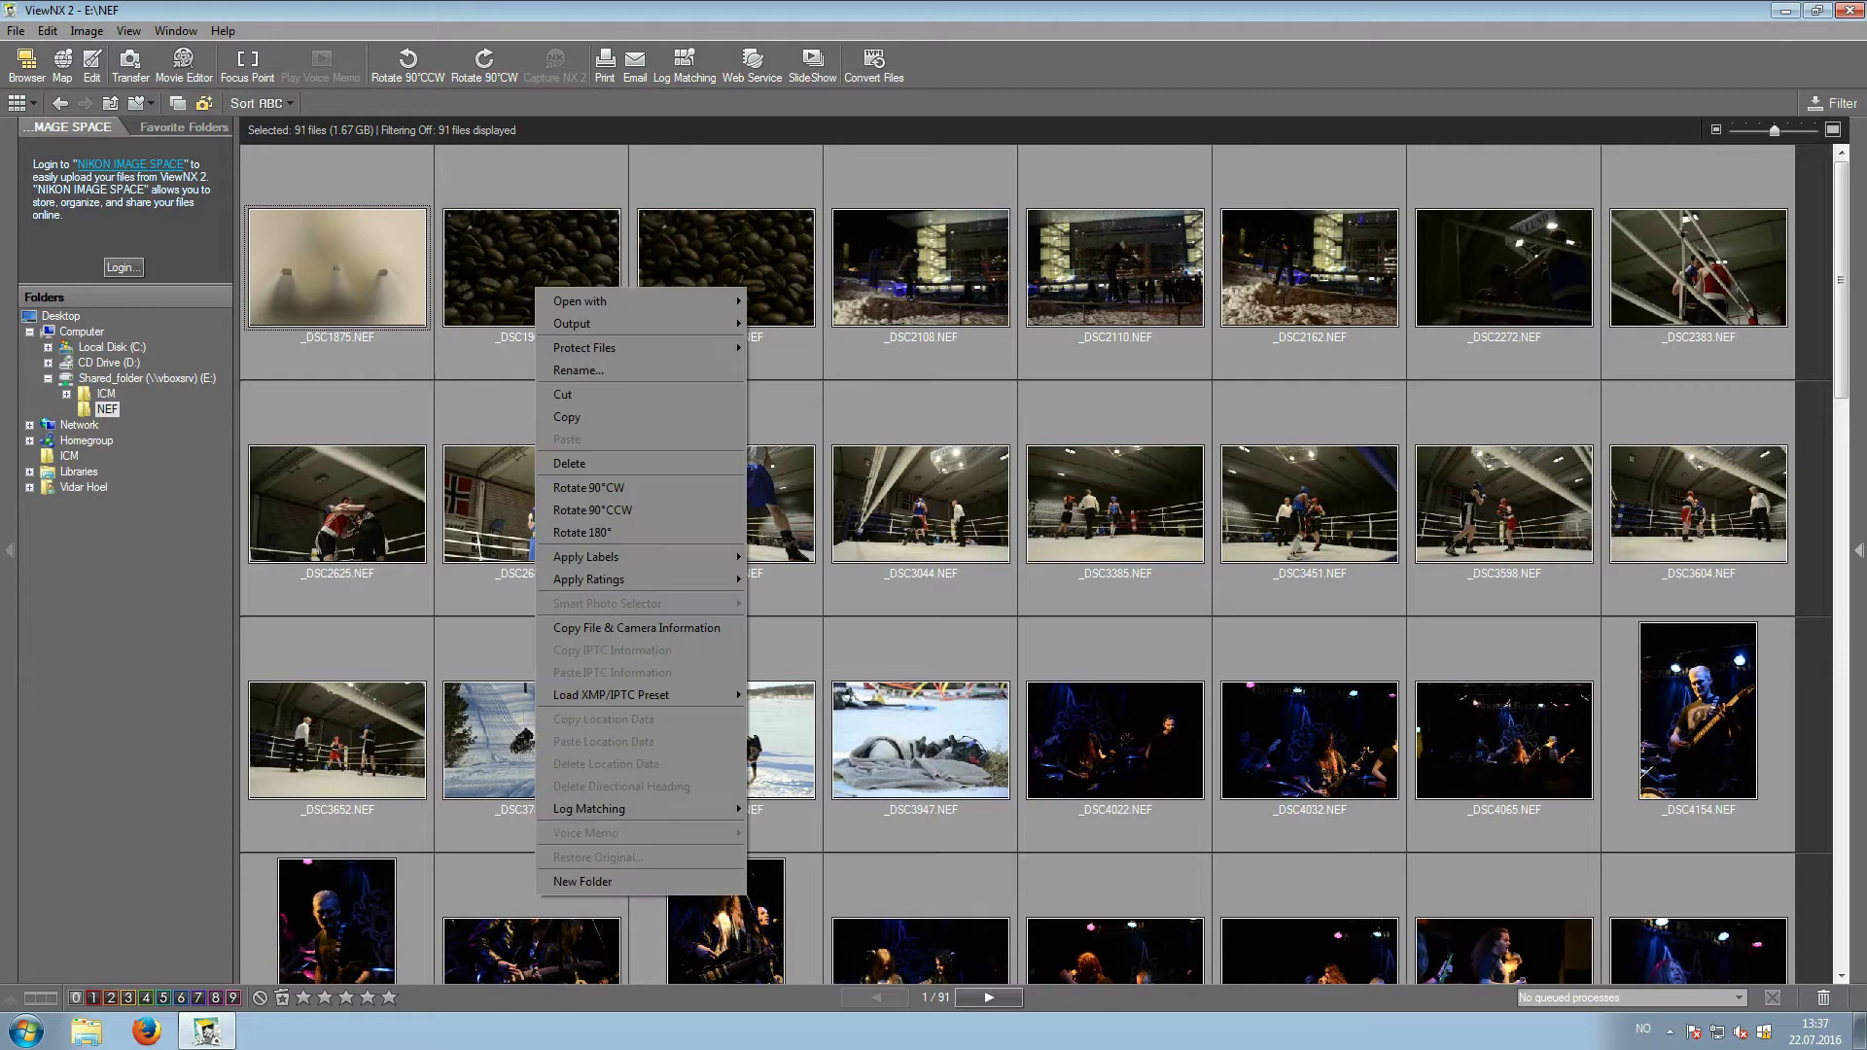
mouse_move(583, 324)
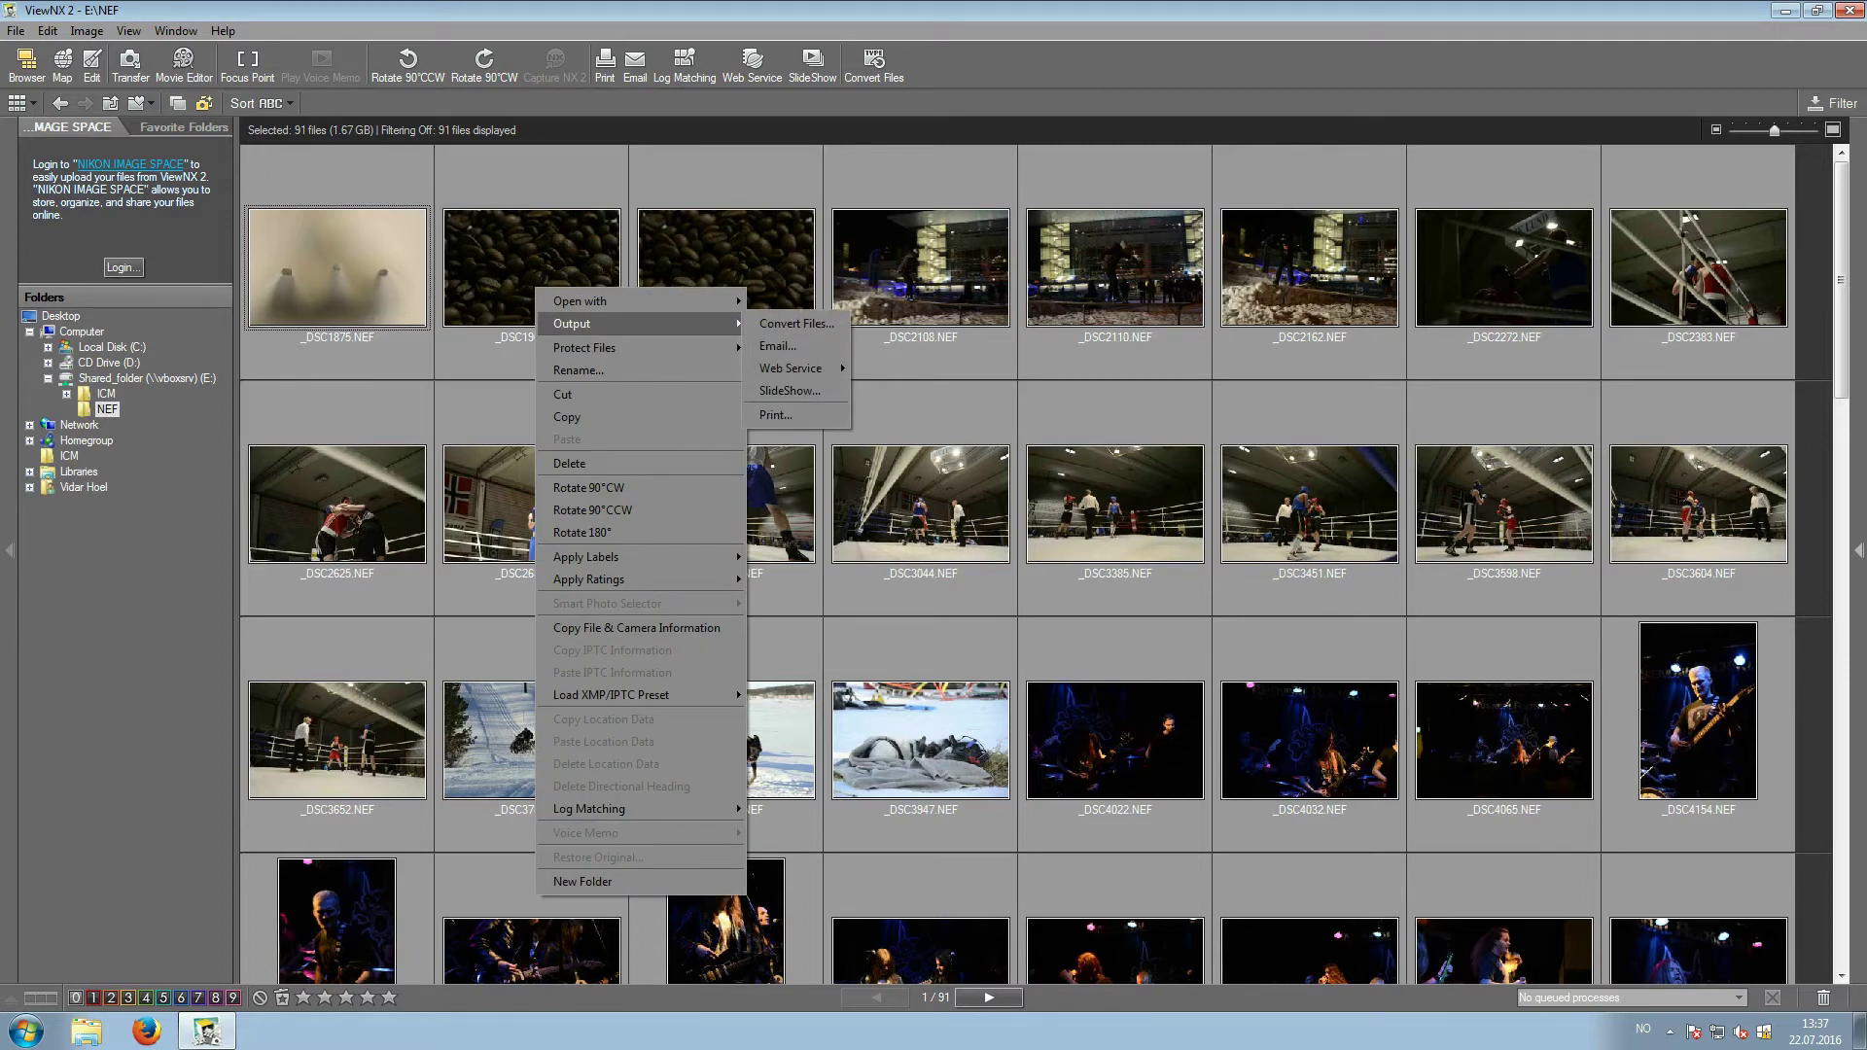
click(795, 323)
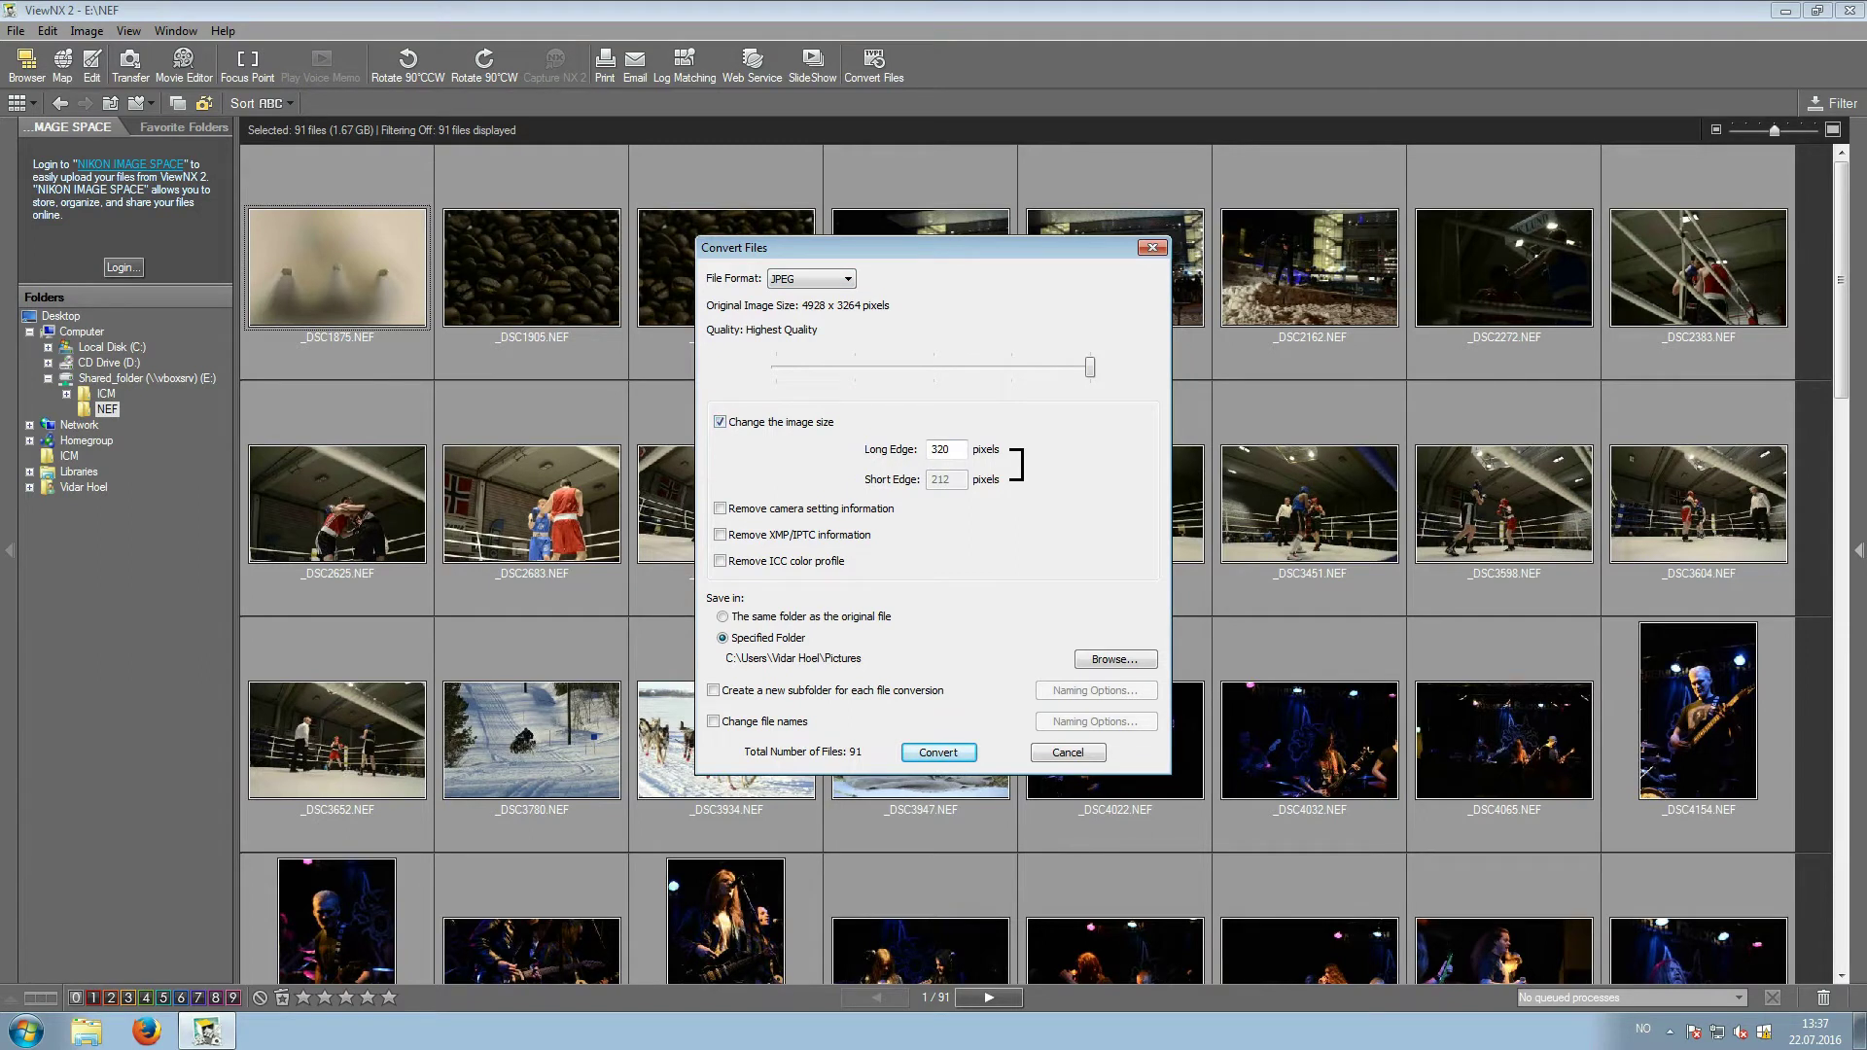
double_click(940, 449)
key(Return)
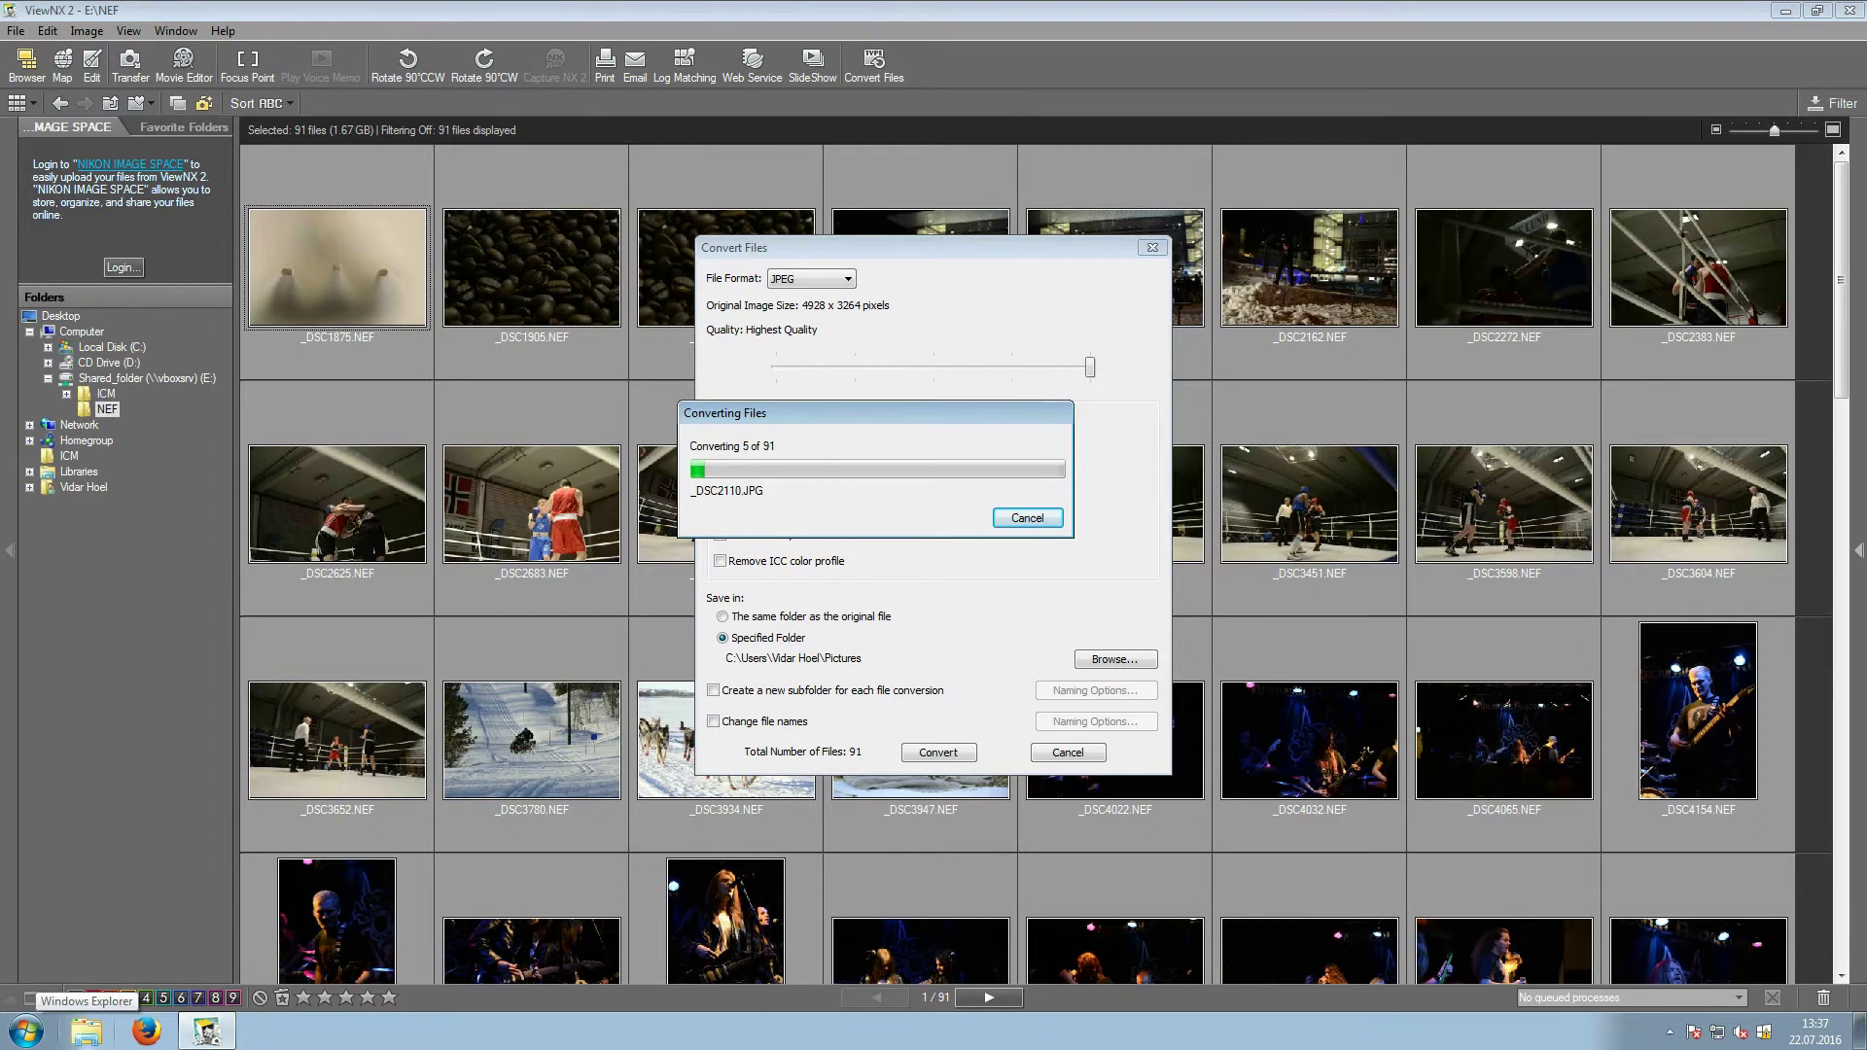
- Open Windows Explorer and go to the AppData\Local\Temp folder of the current Windows account
click(87, 1029)
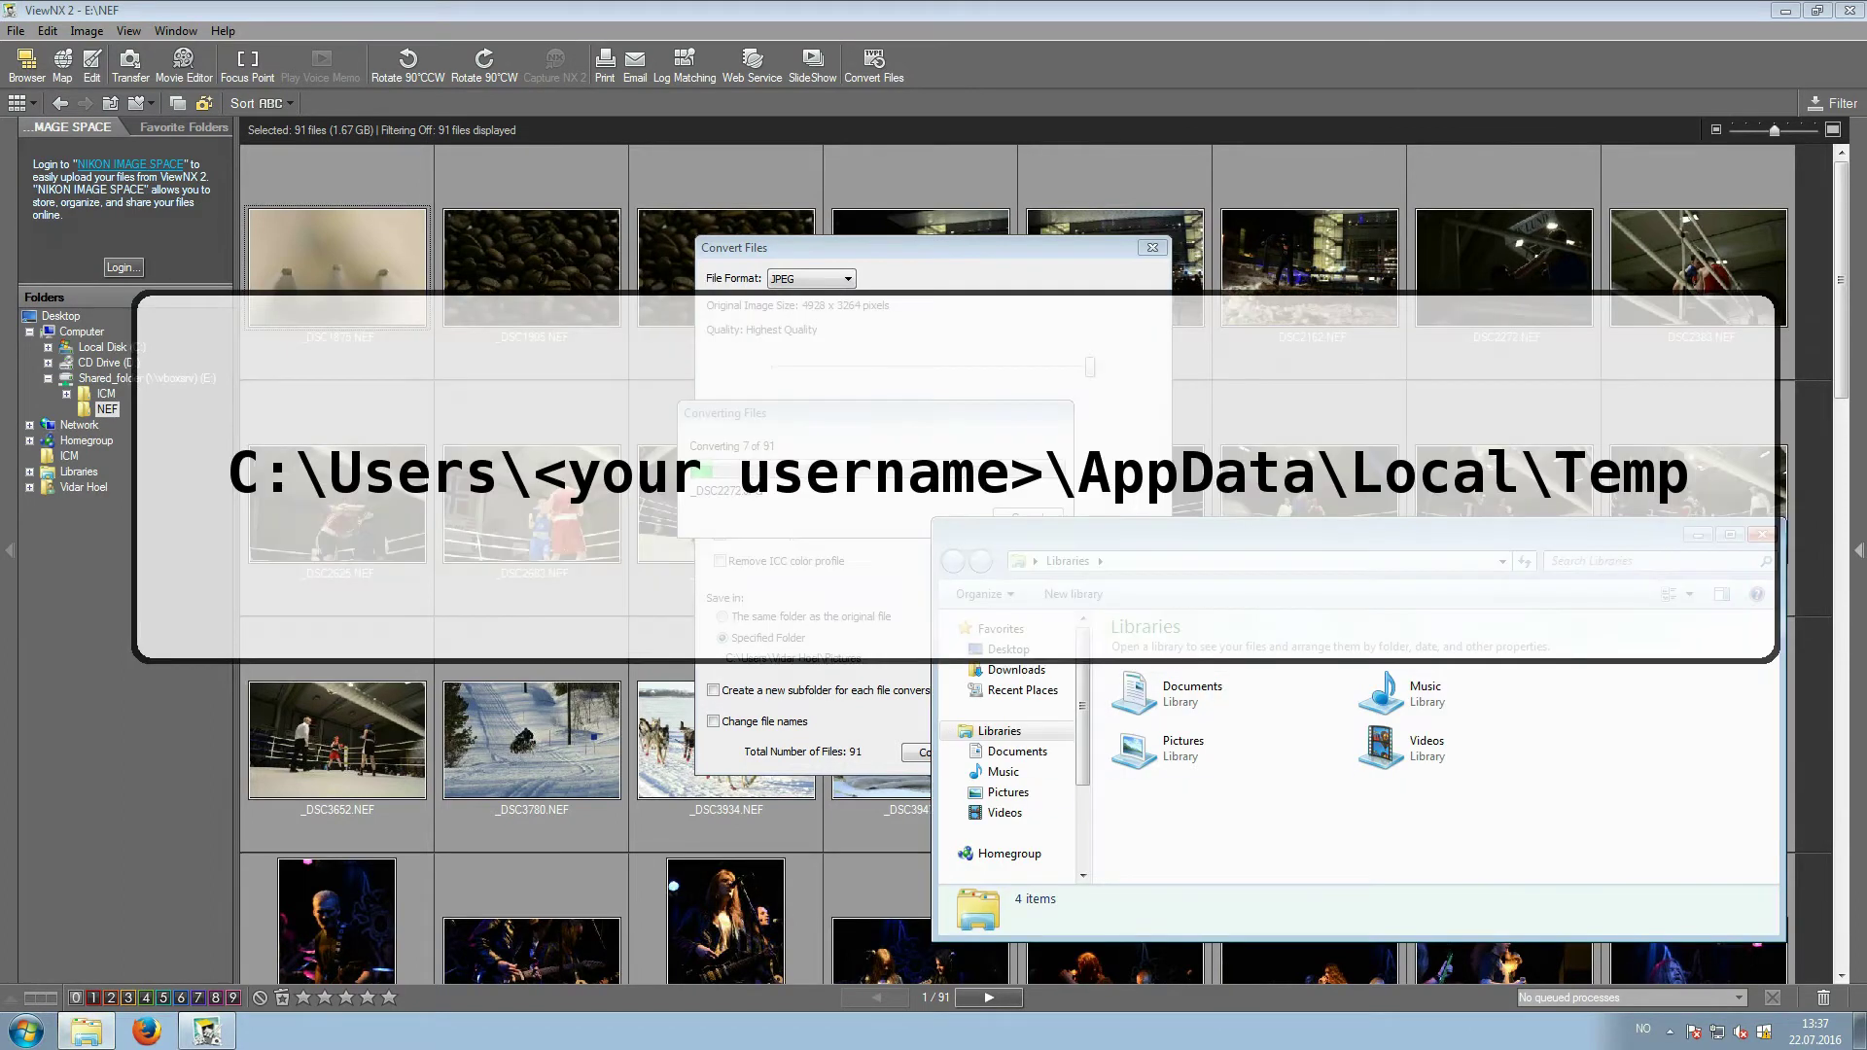
click(1264, 561)
text(c:\)
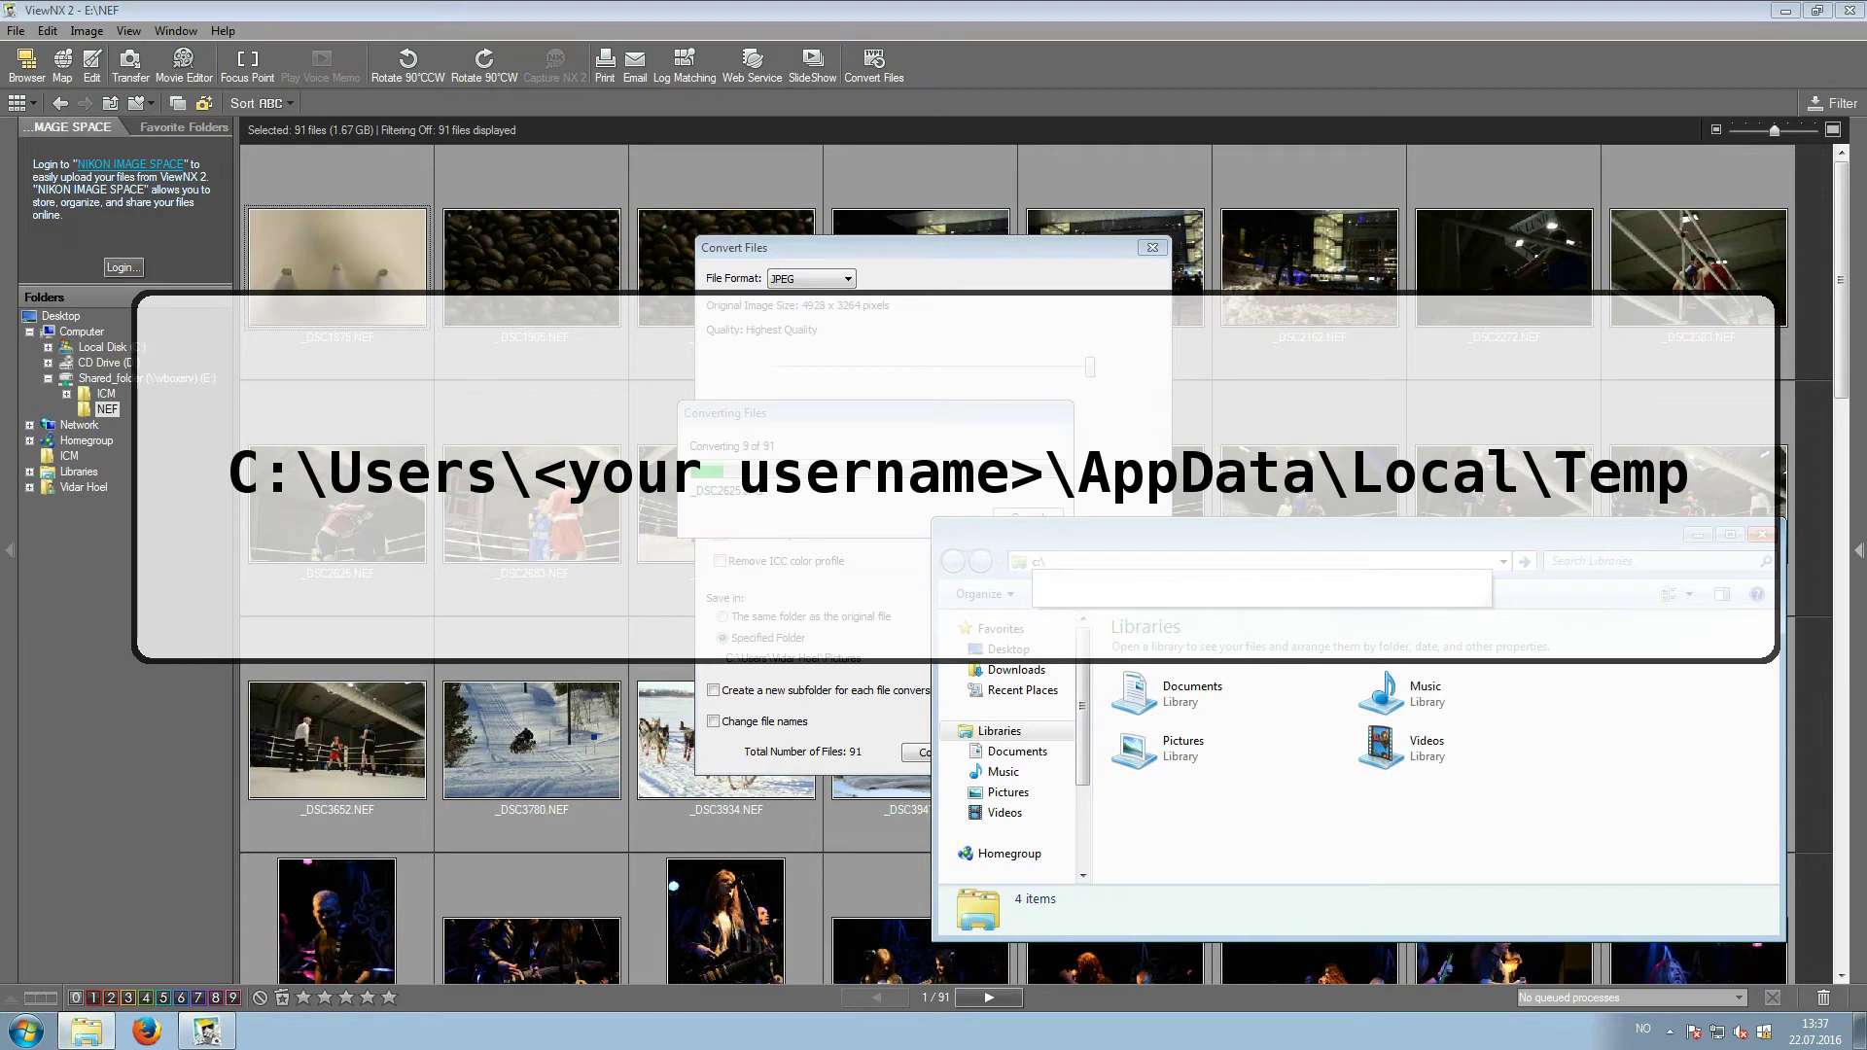
text(users\)
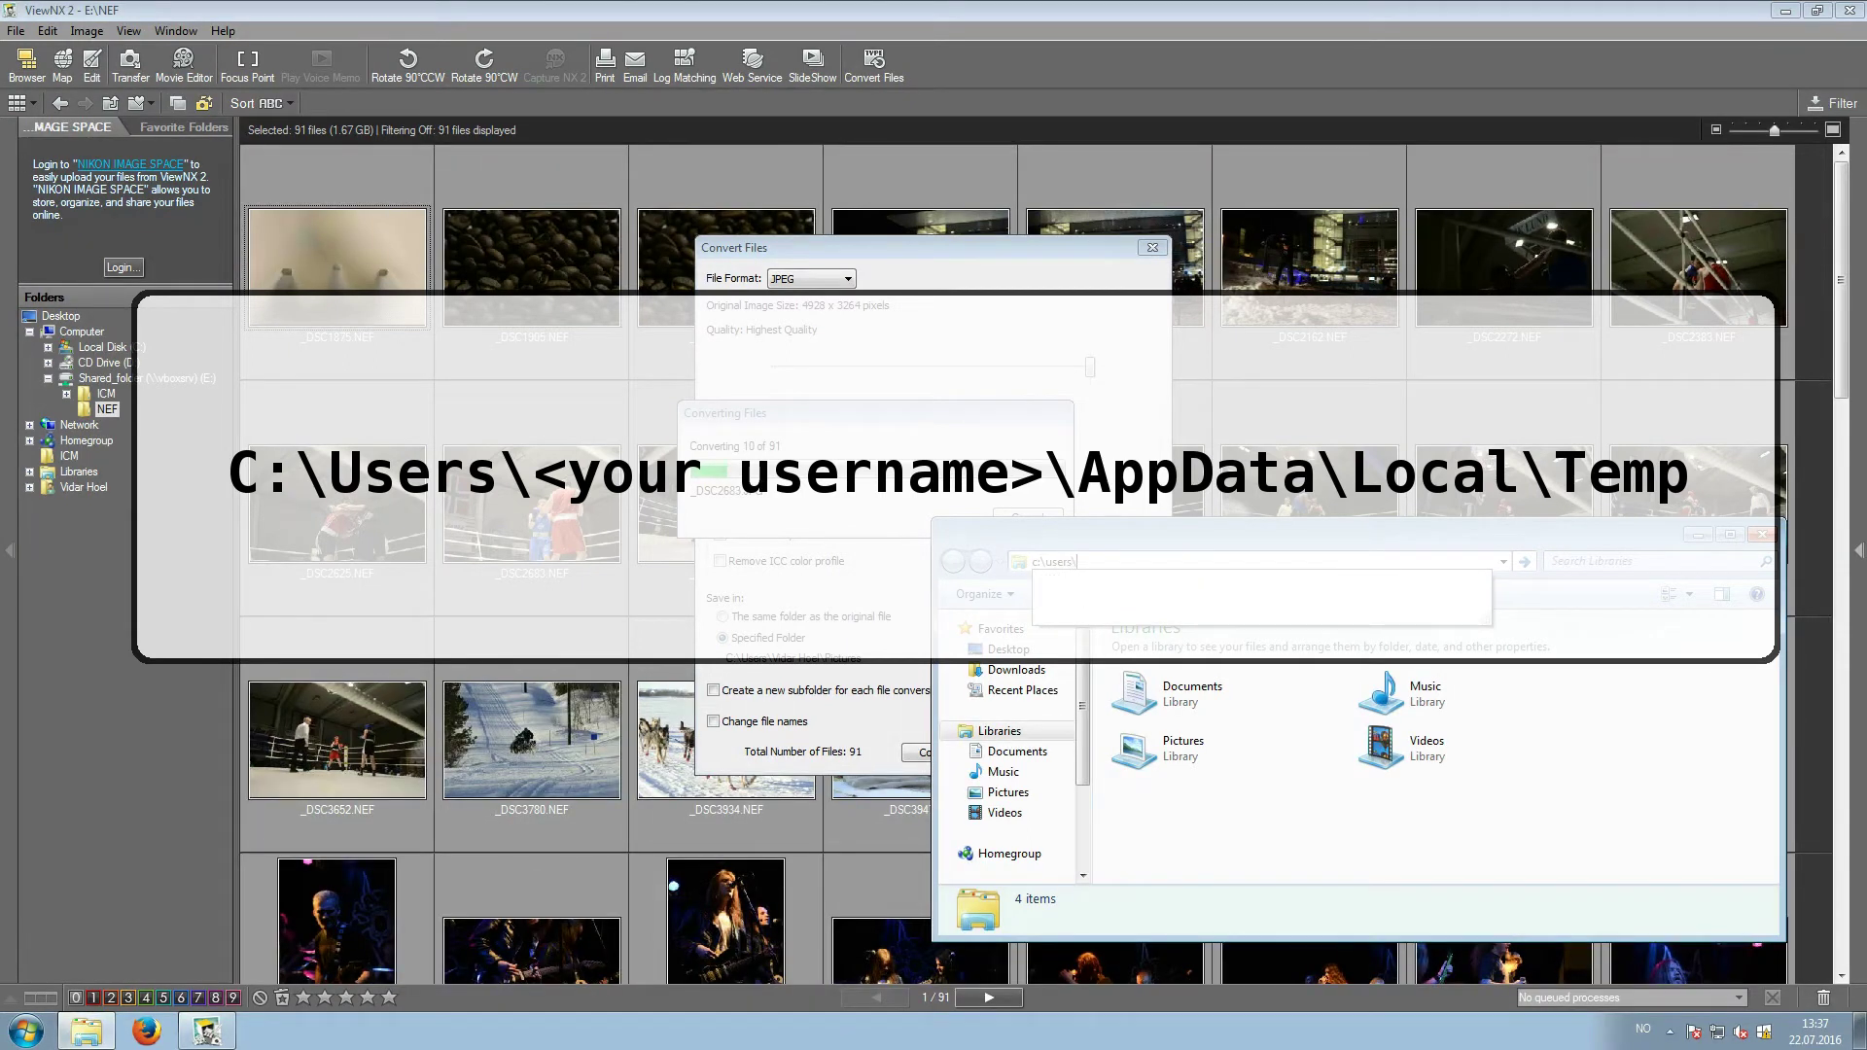
key(BackSpace)
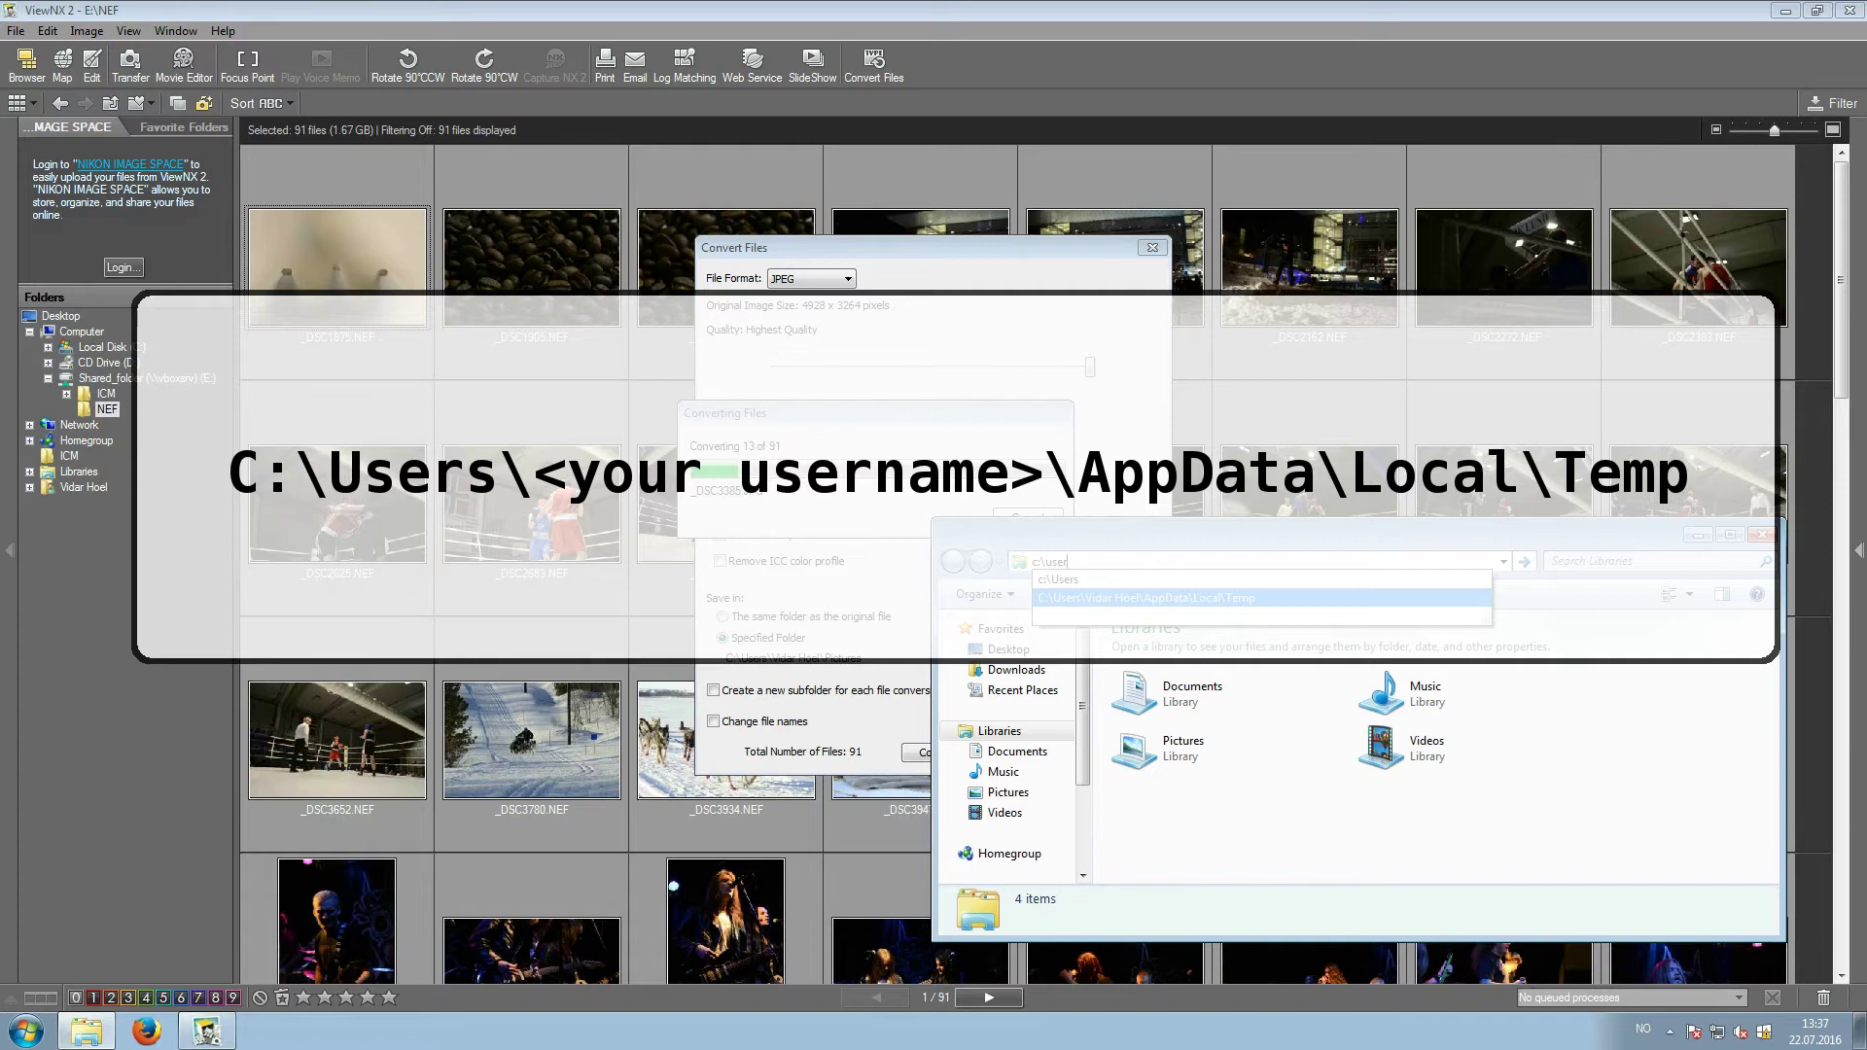
click(1148, 597)
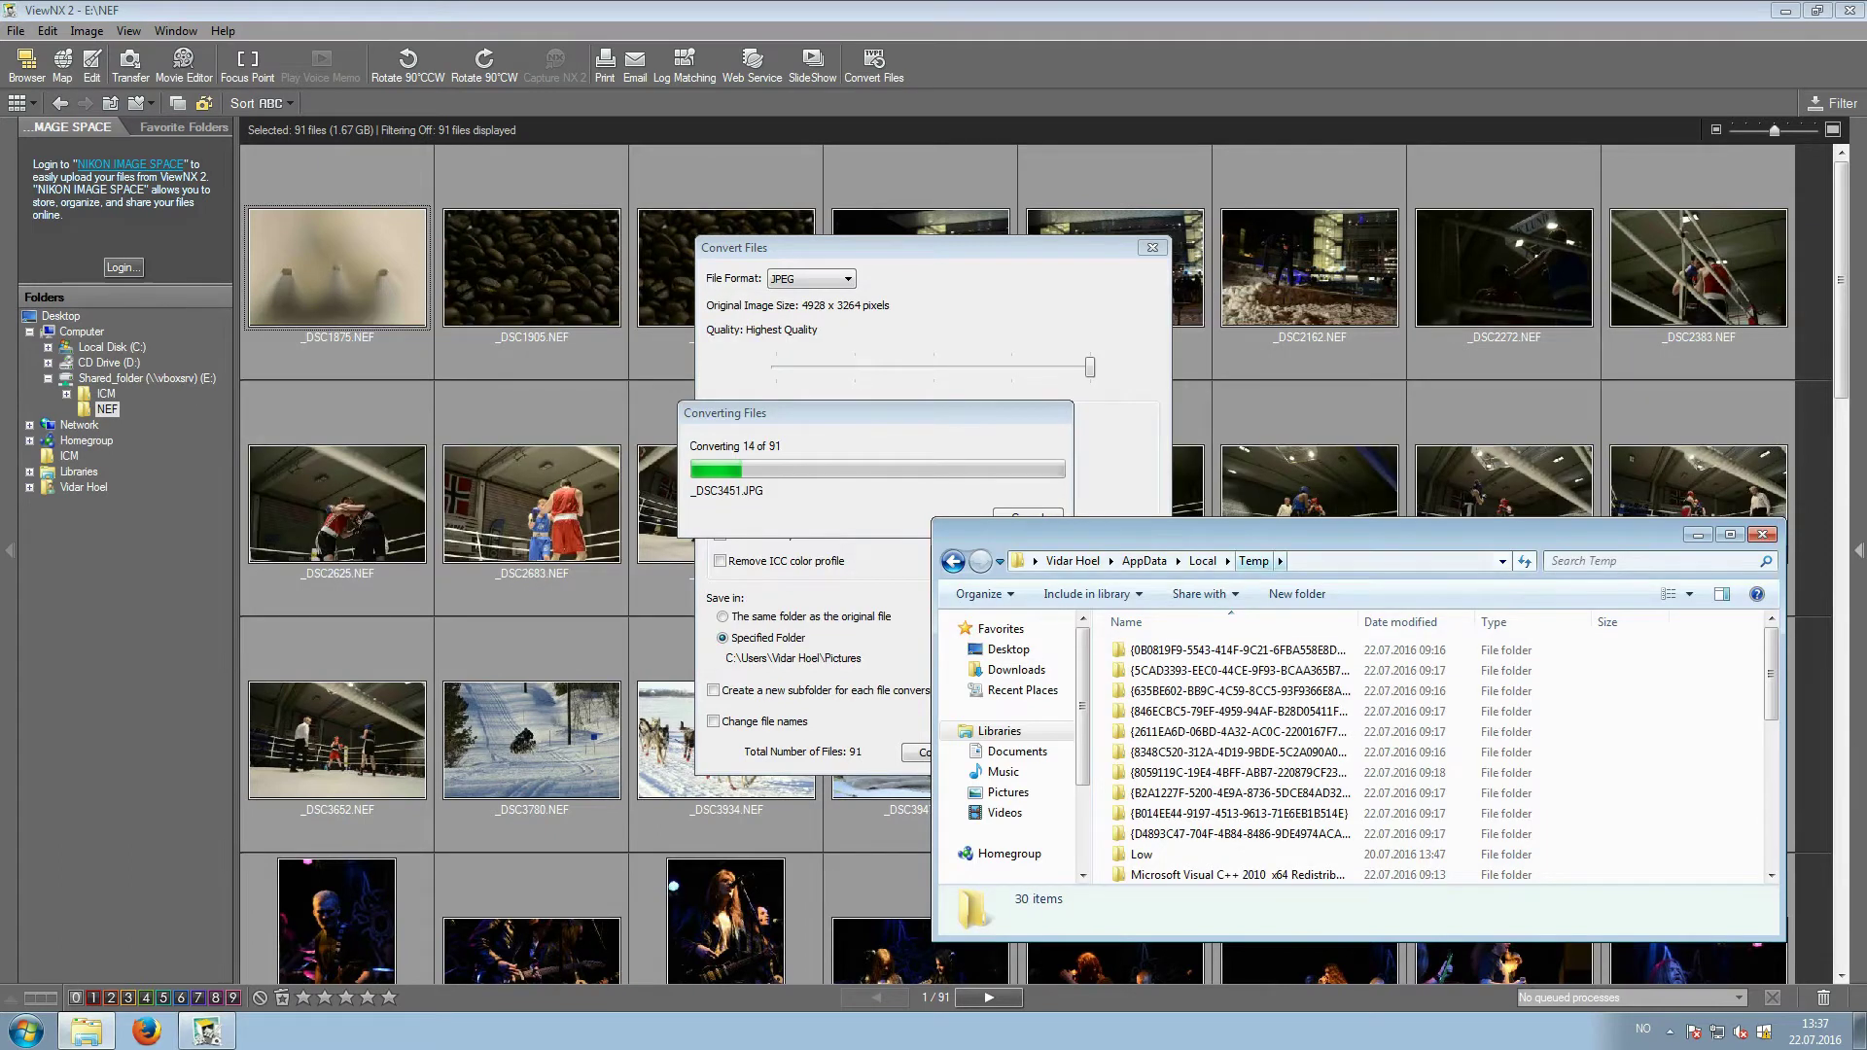
- Move the Explorer window up and open the Nkn9C1B.tmp folder inside Temp
drag(1273, 519, 1274, 233)
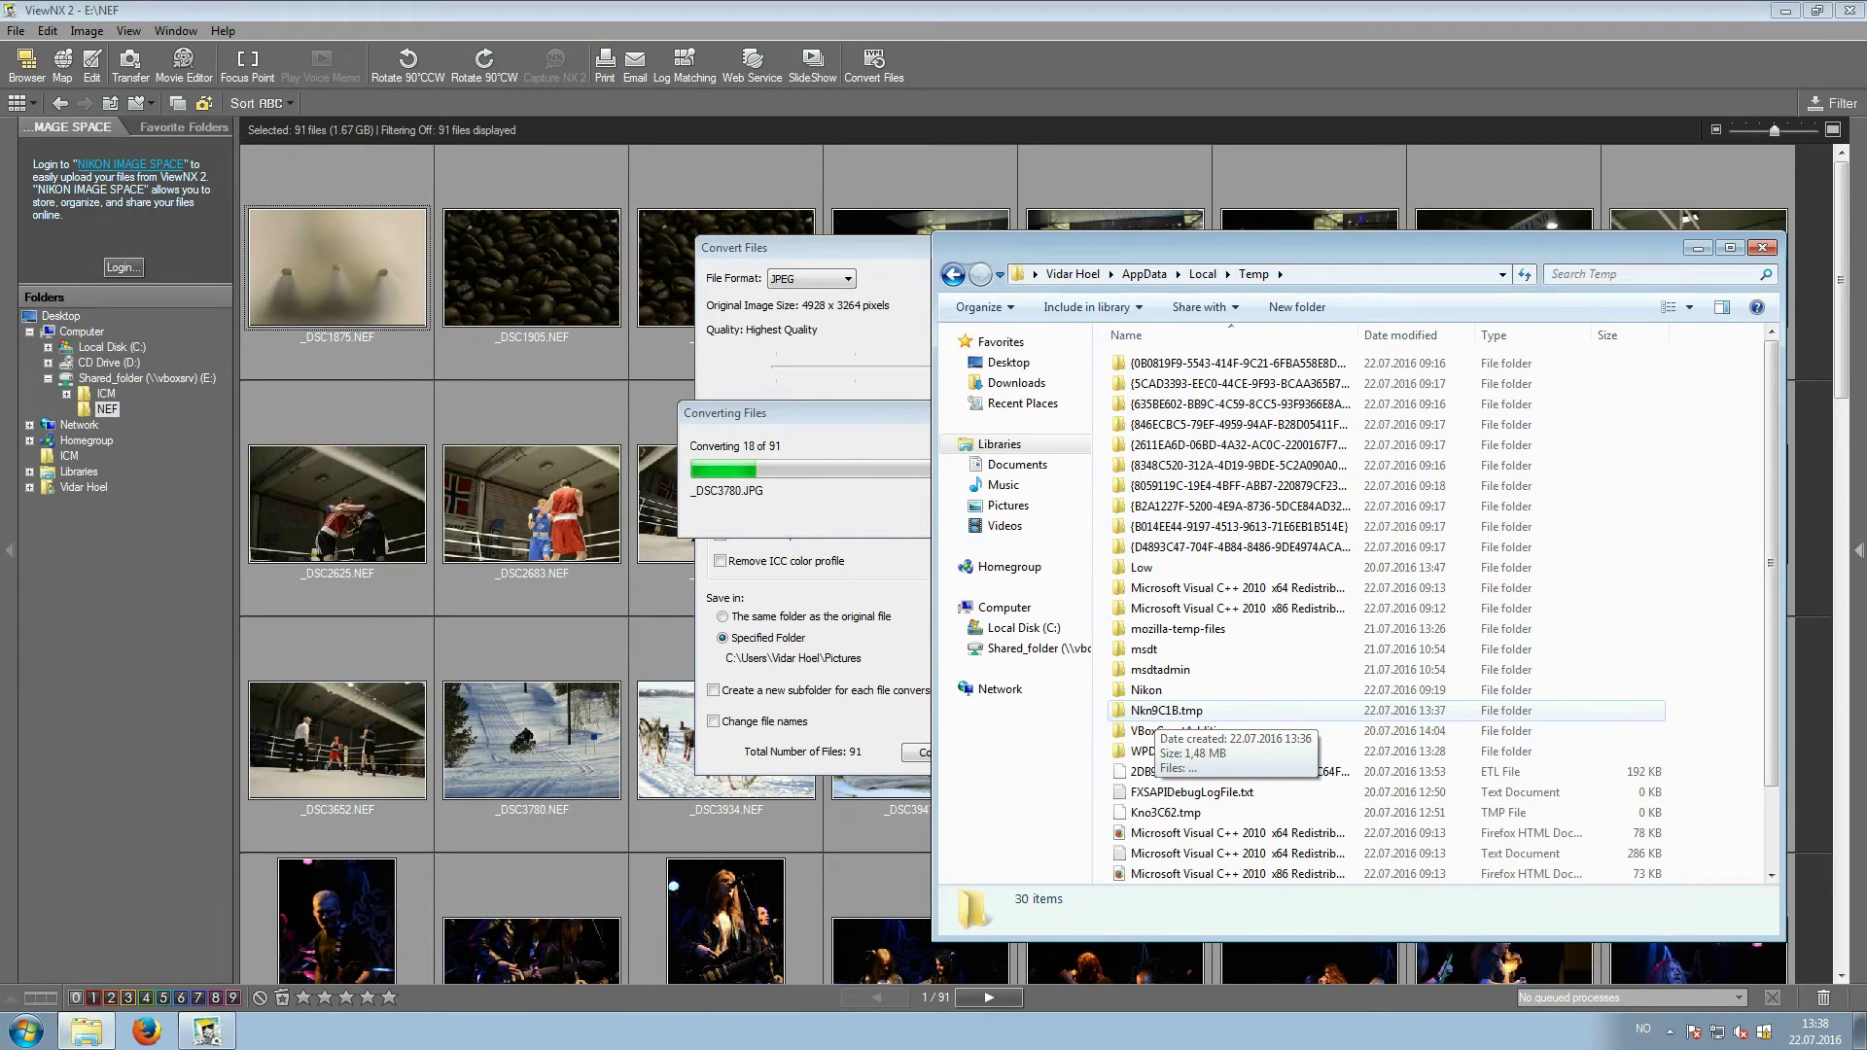
click(1212, 711)
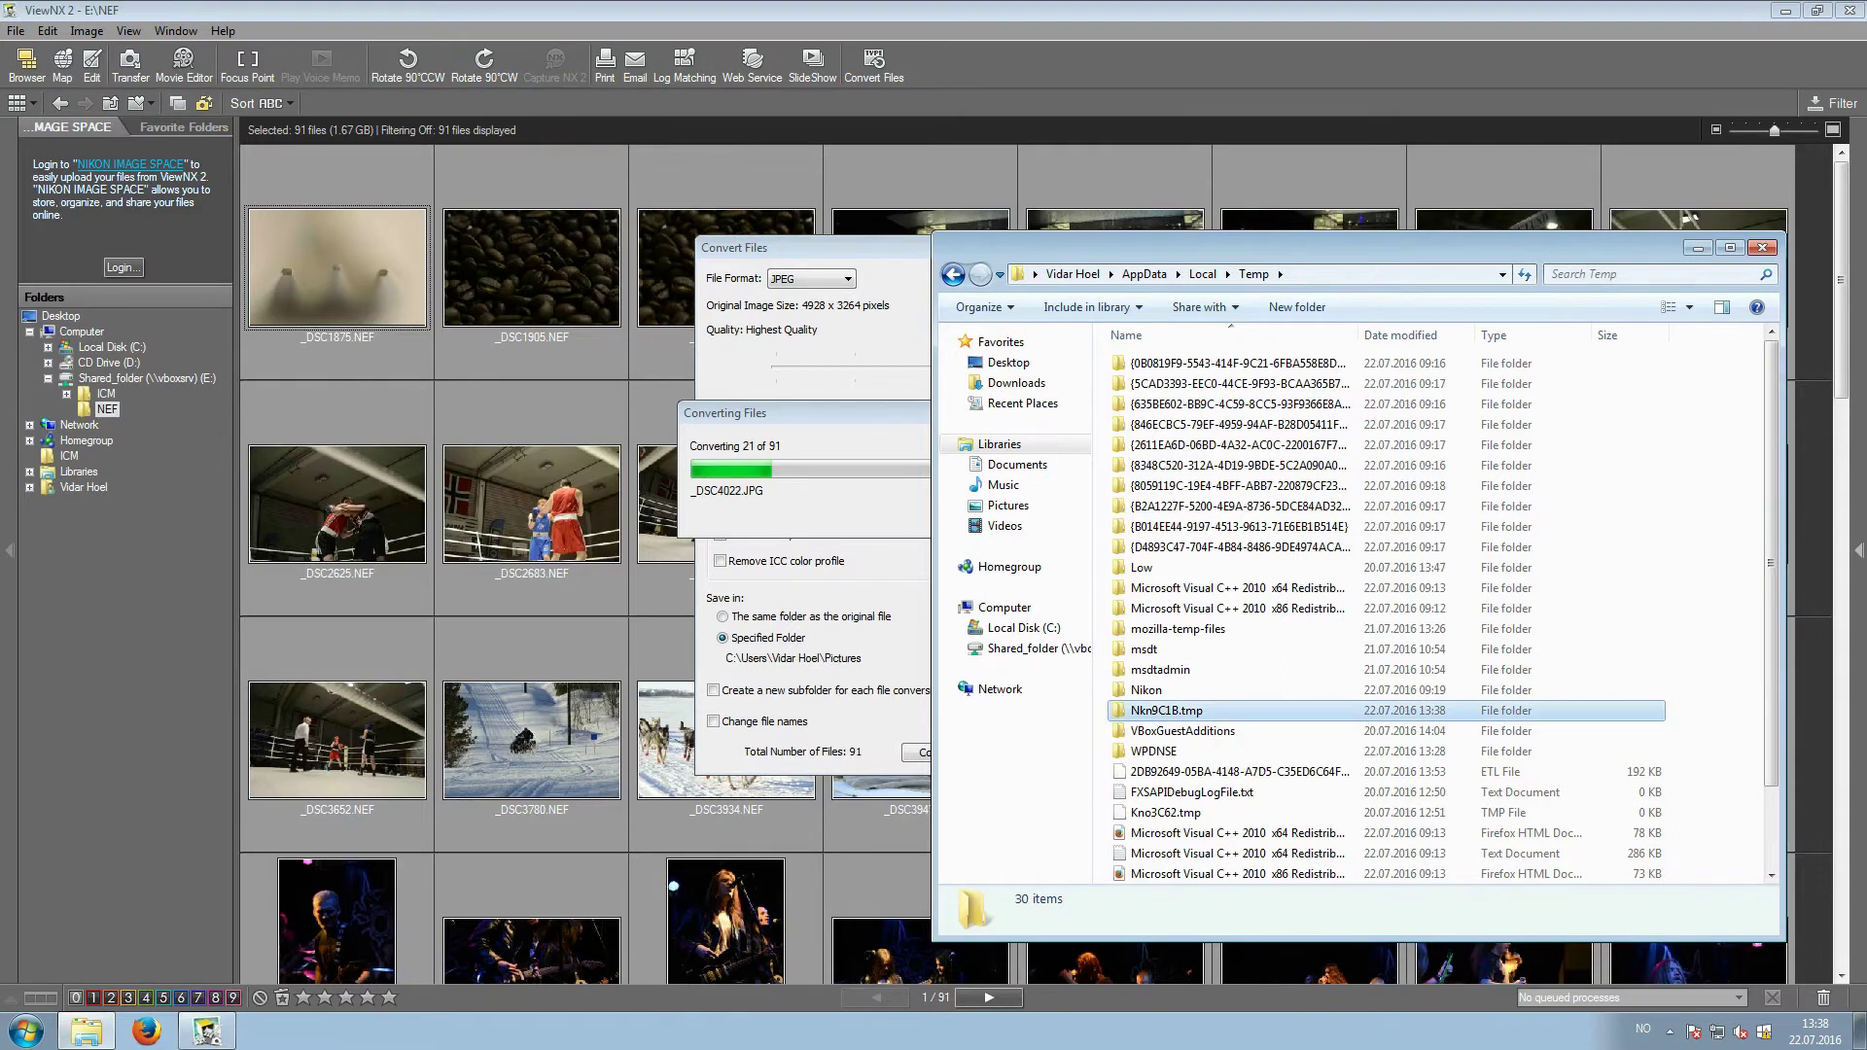
double_click(1211, 711)
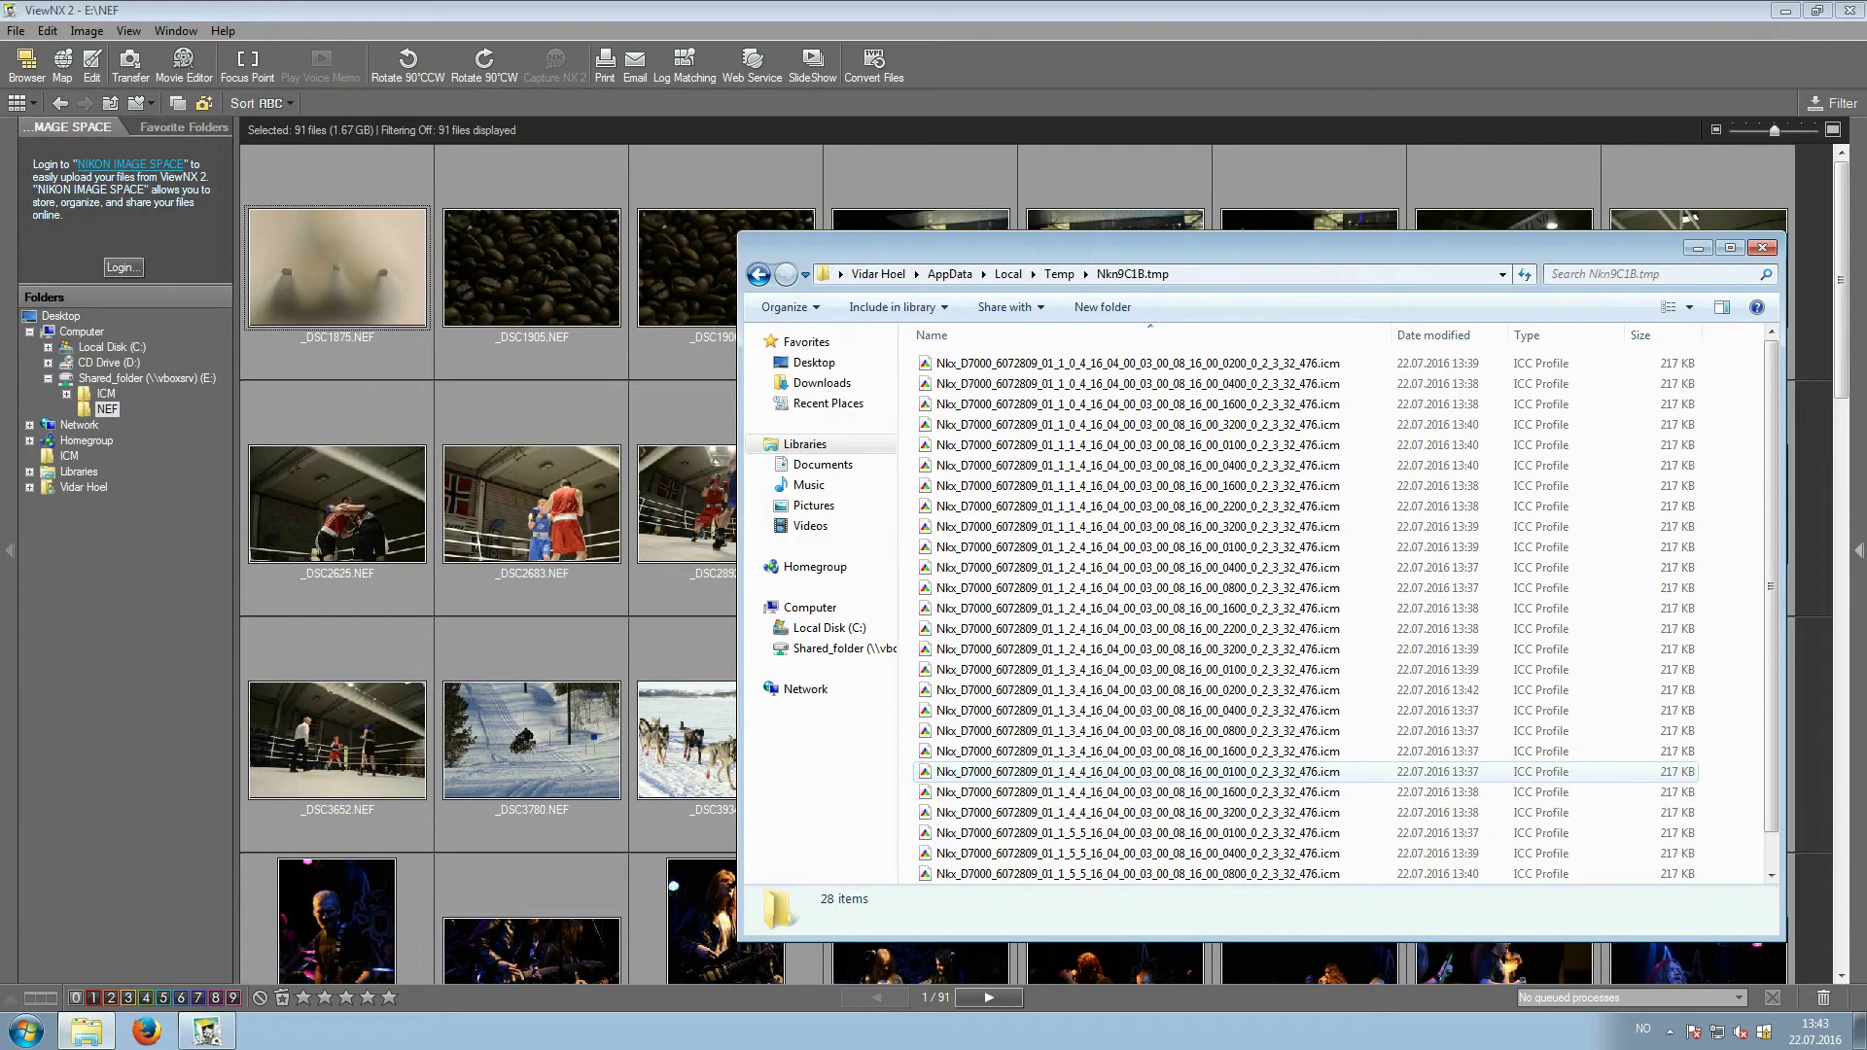
- Copy all the ICM profiles from the Nkn9C1B.tmp folder into the empty ICM folder
click(1118, 731)
key(ctrl+a)
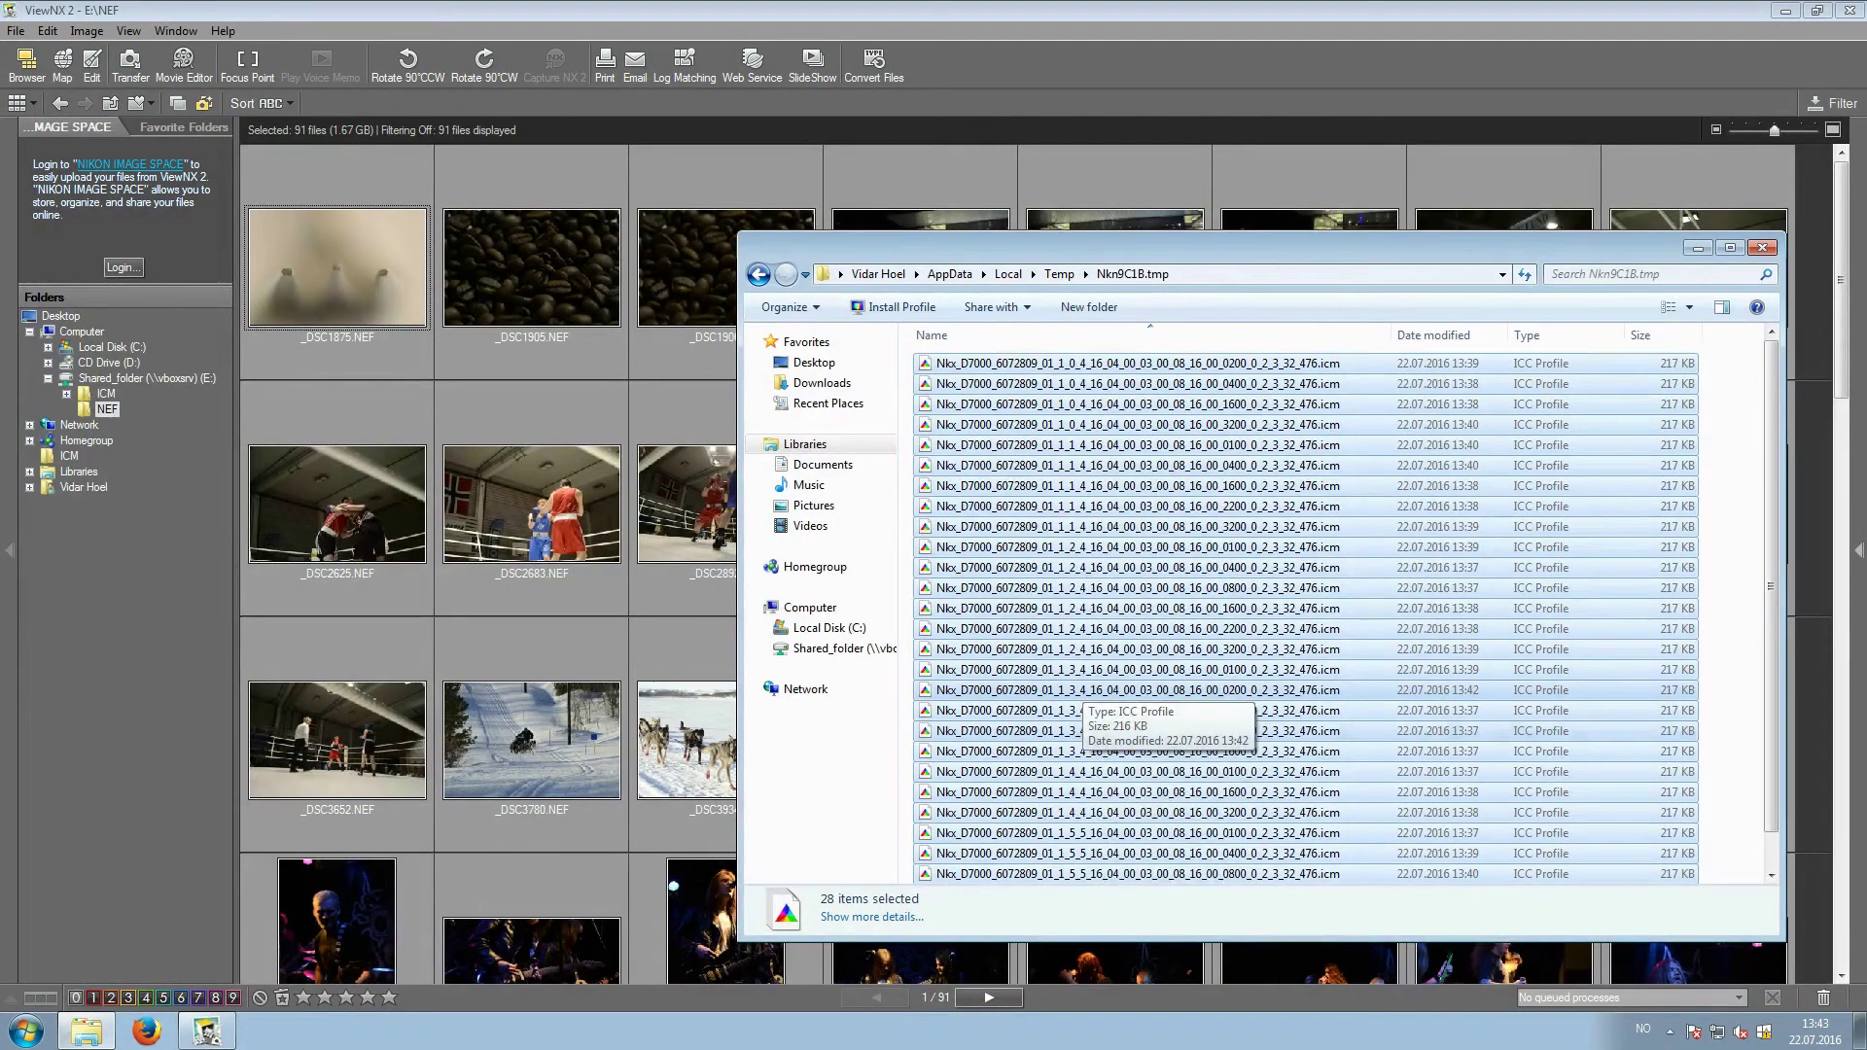
right_click(1082, 686)
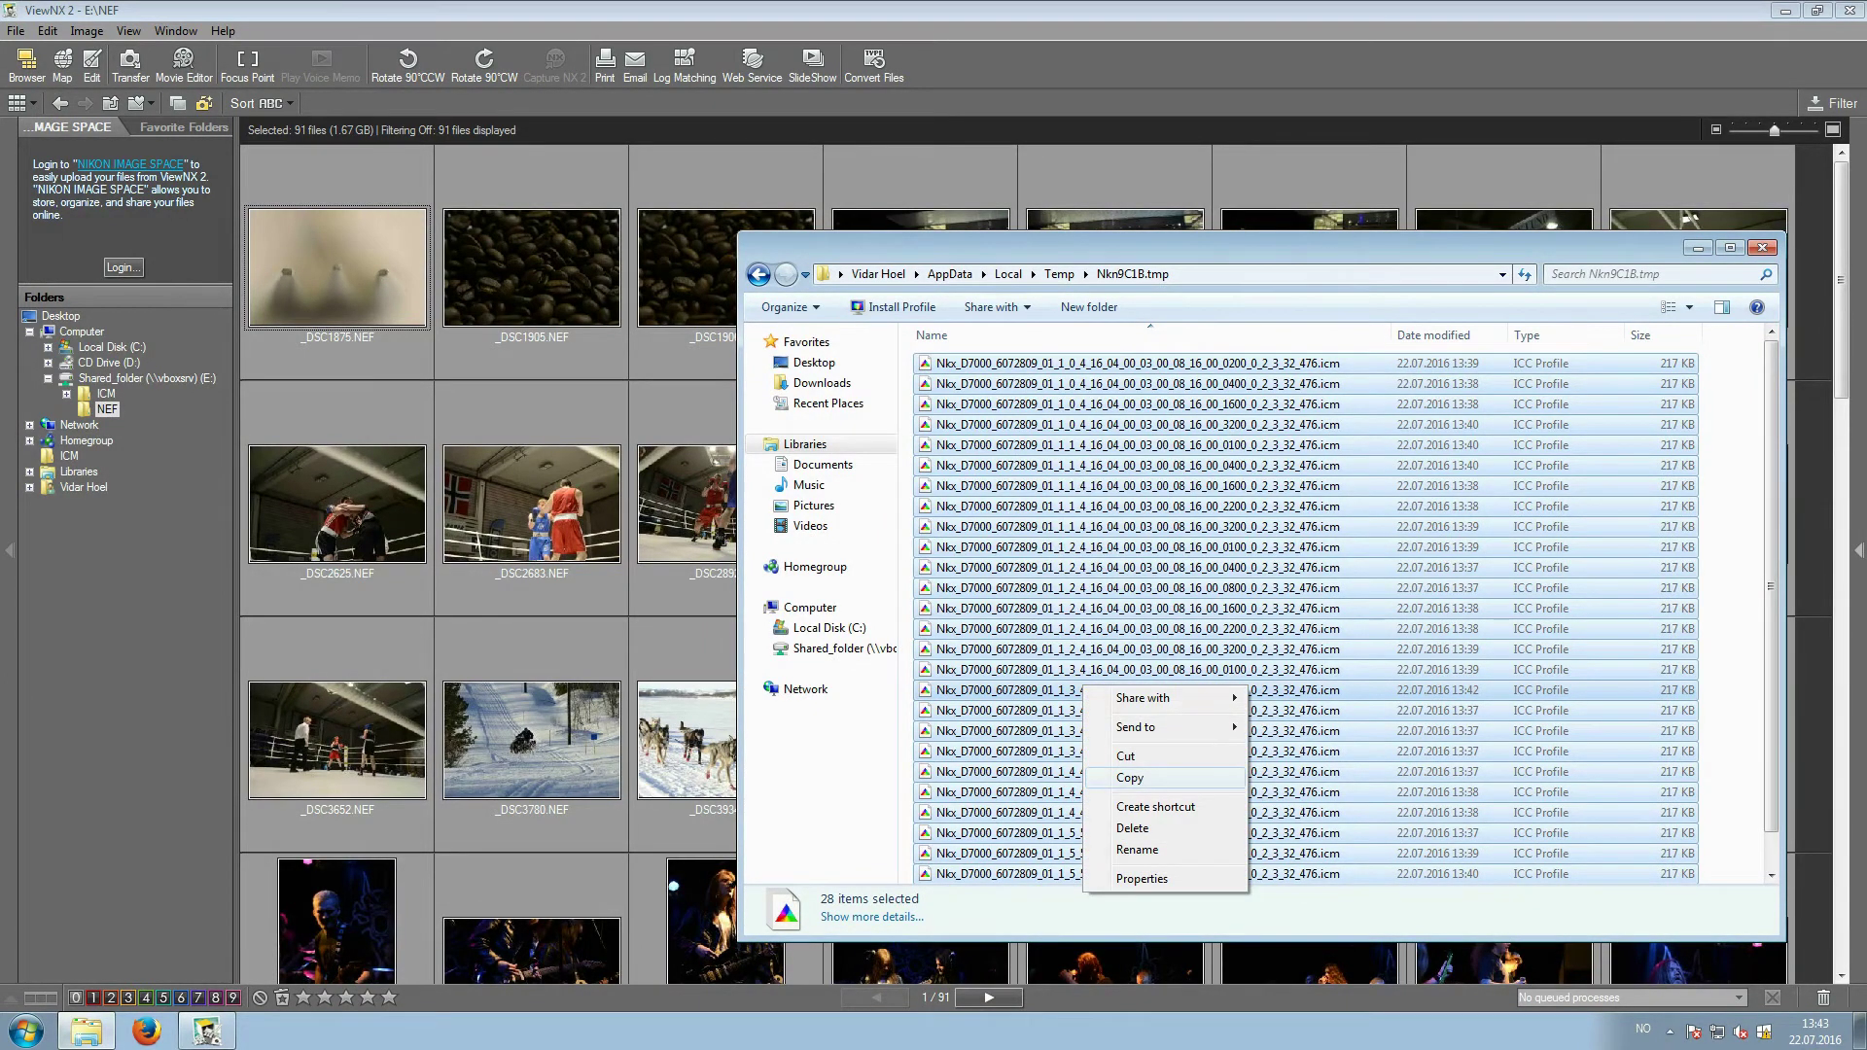
click(1129, 778)
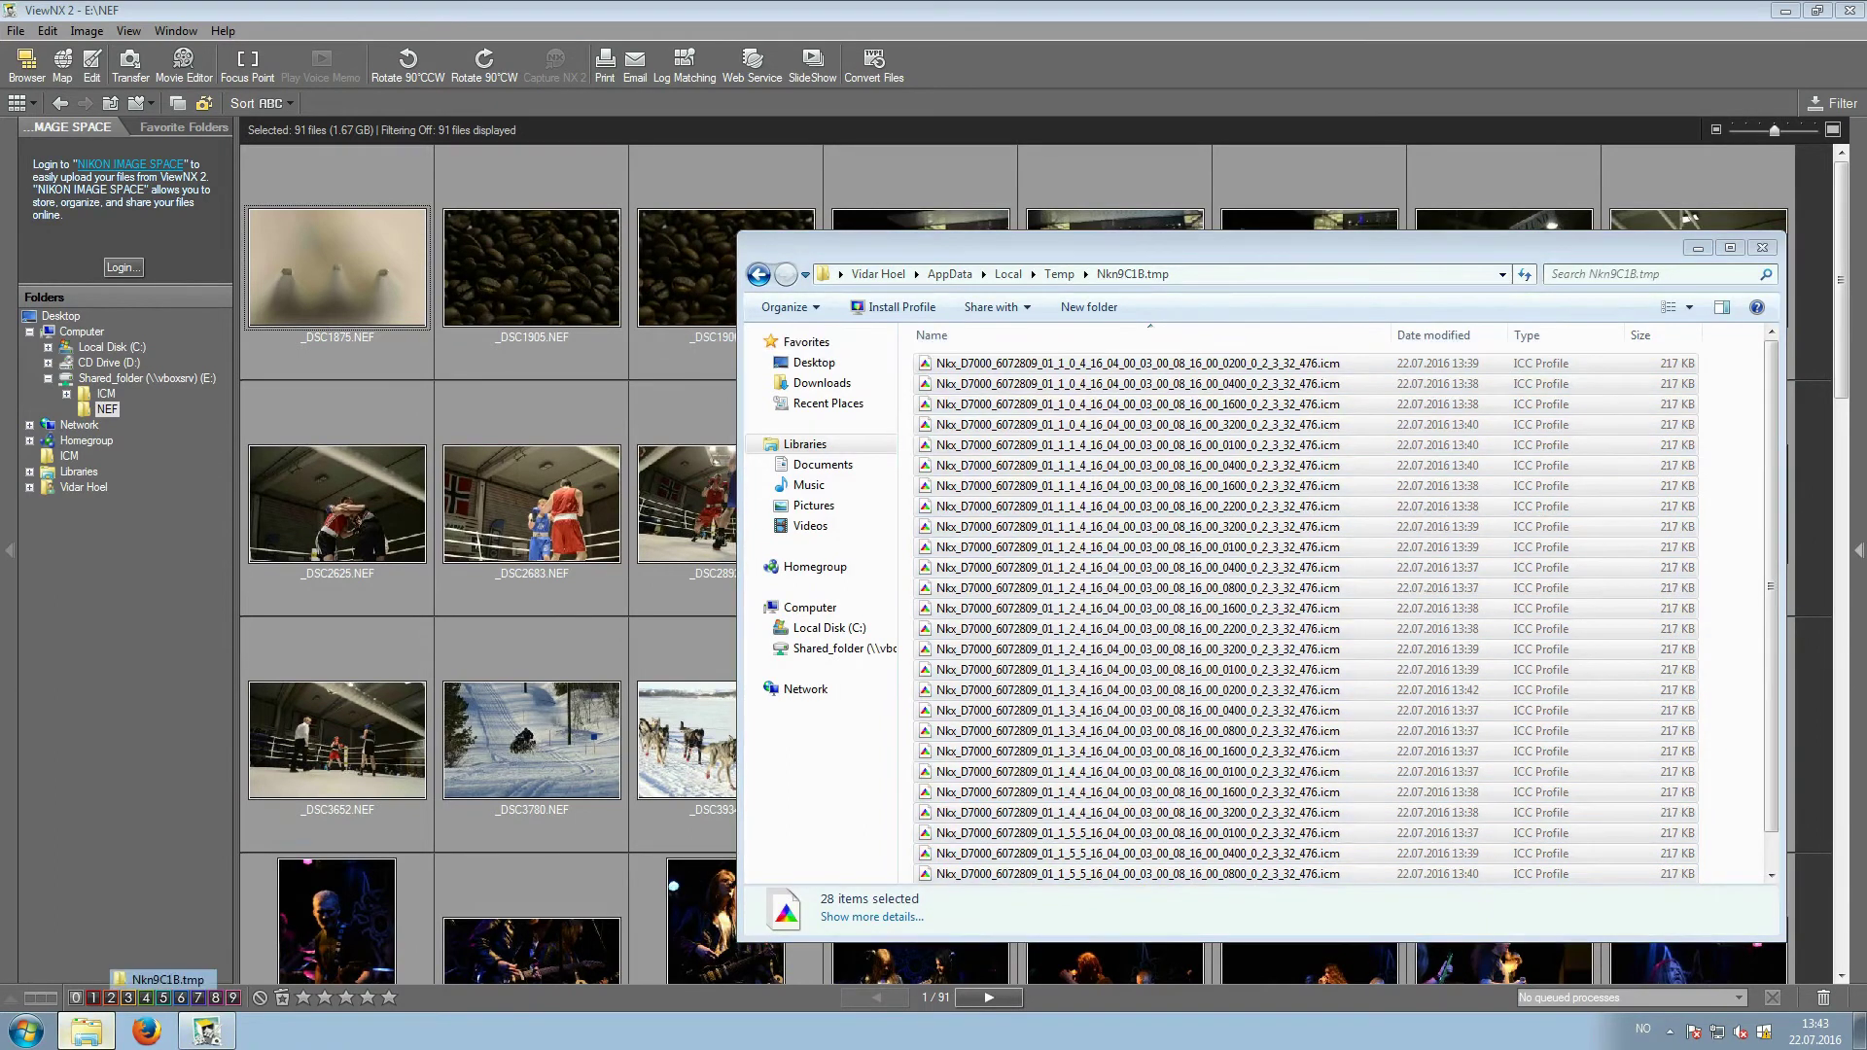
click(86, 1029)
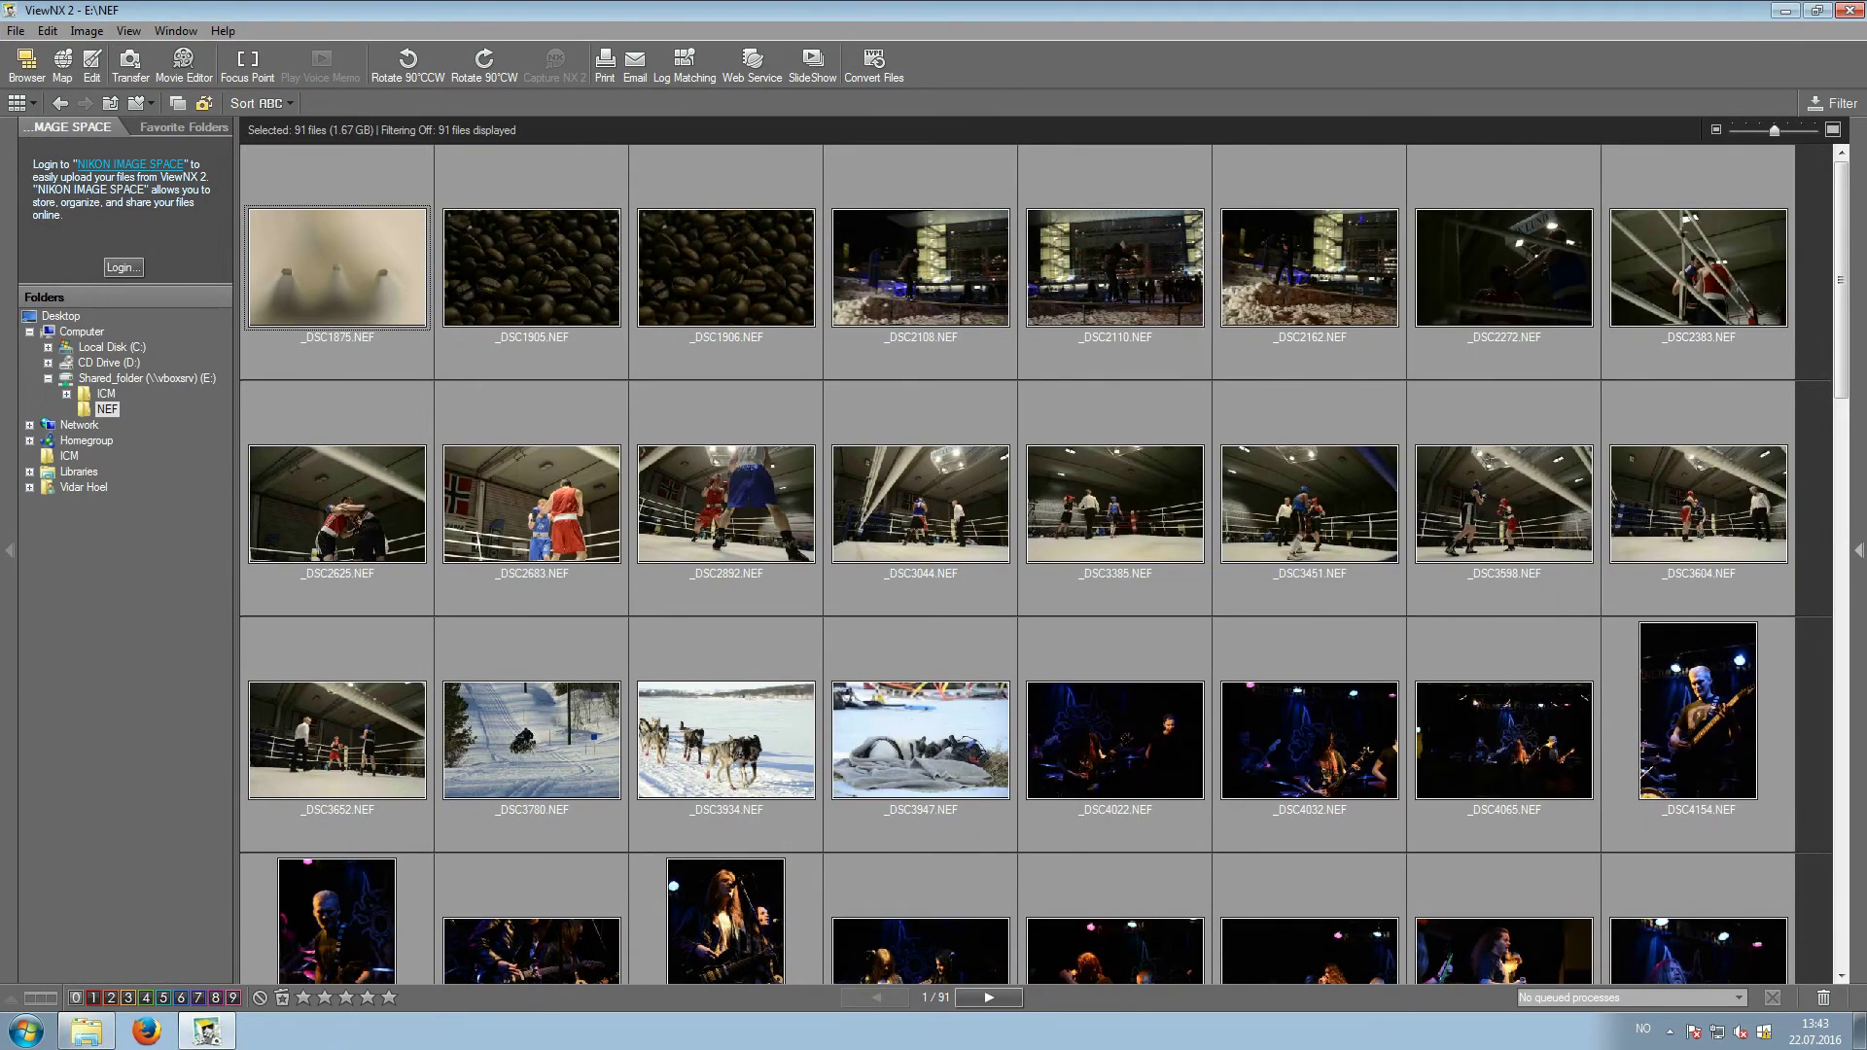
click(1785, 10)
double_click(1435, 842)
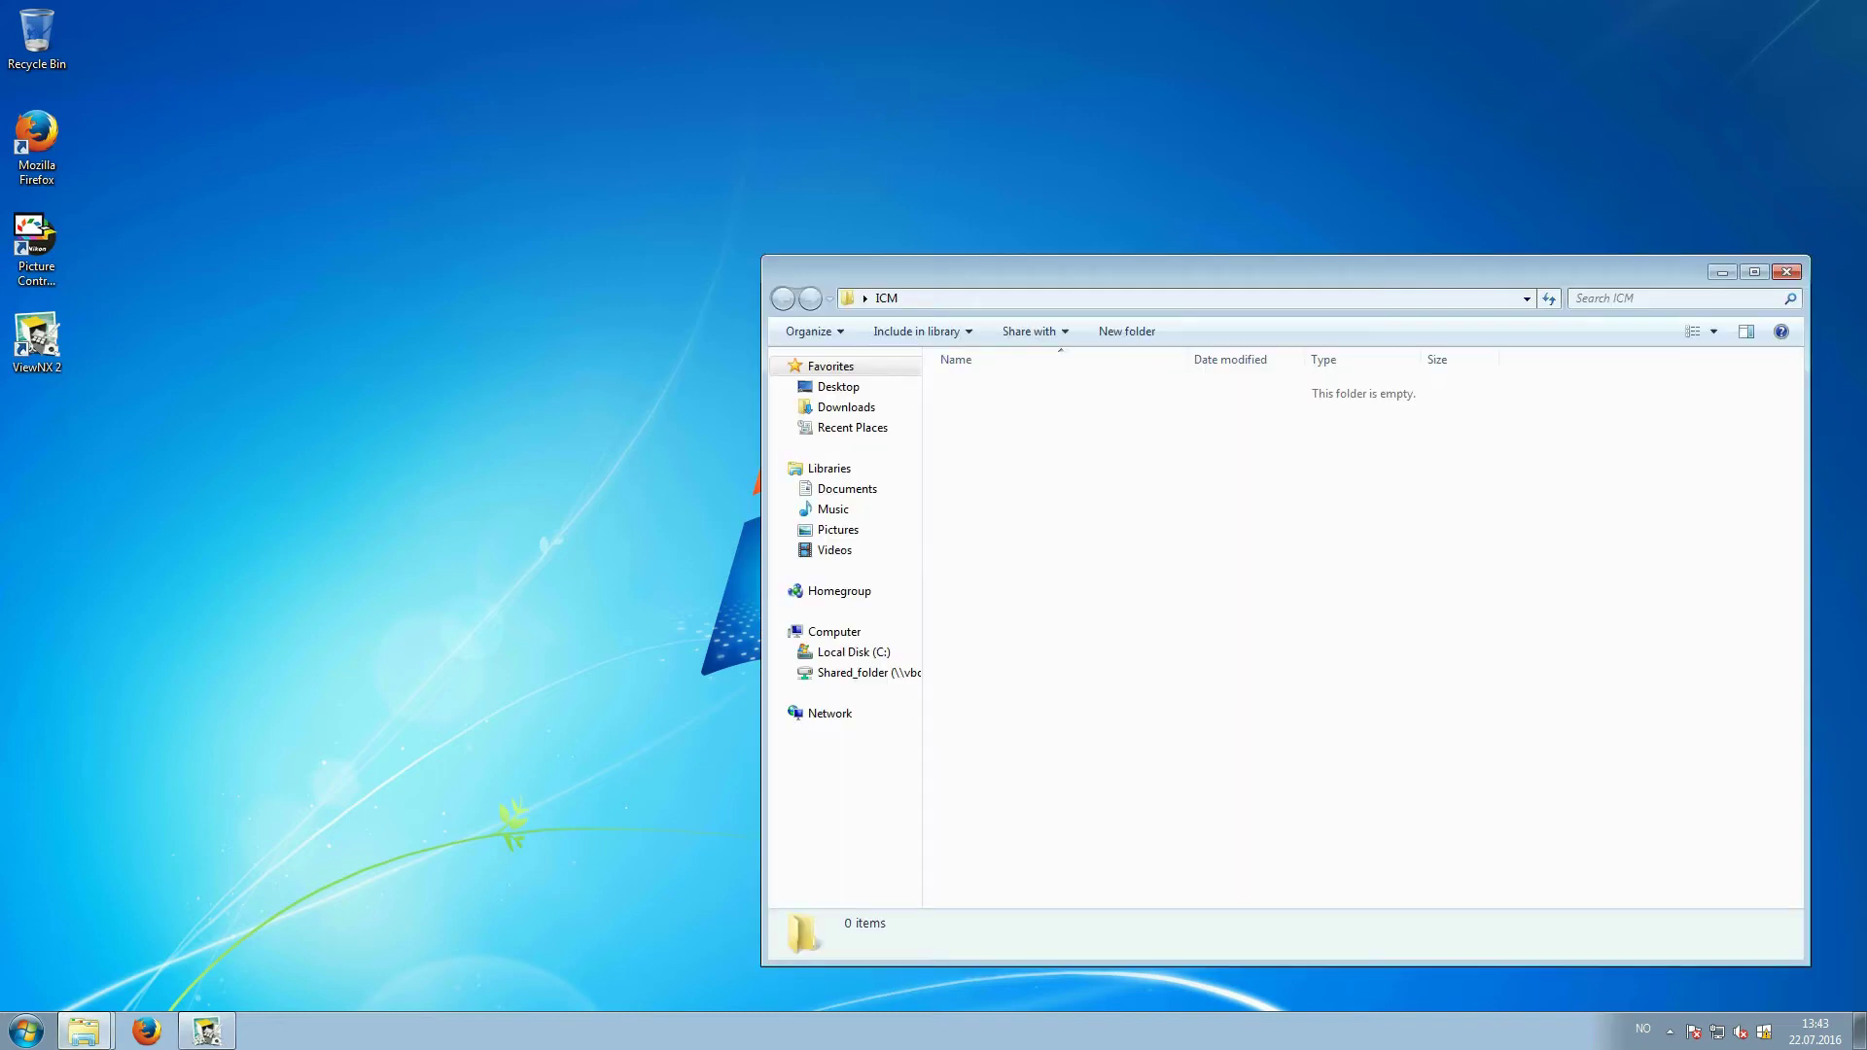
right_click(1103, 573)
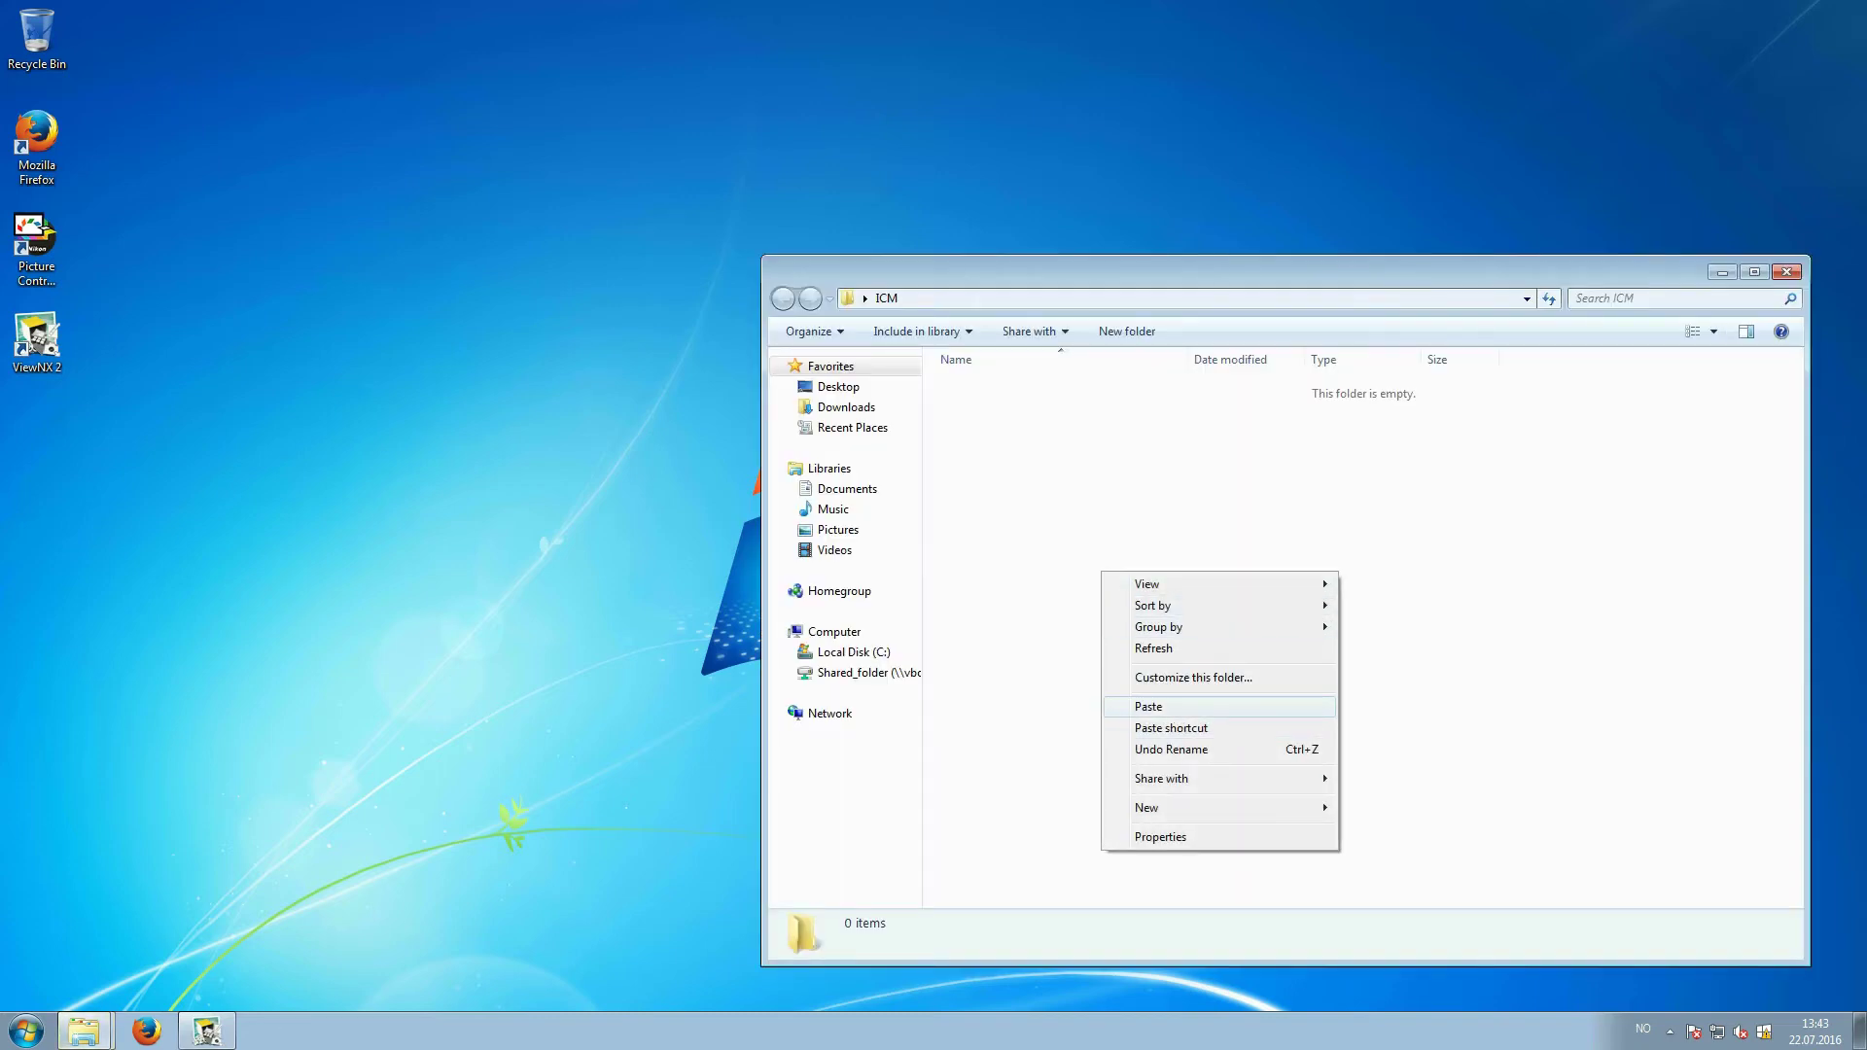
click(1148, 706)
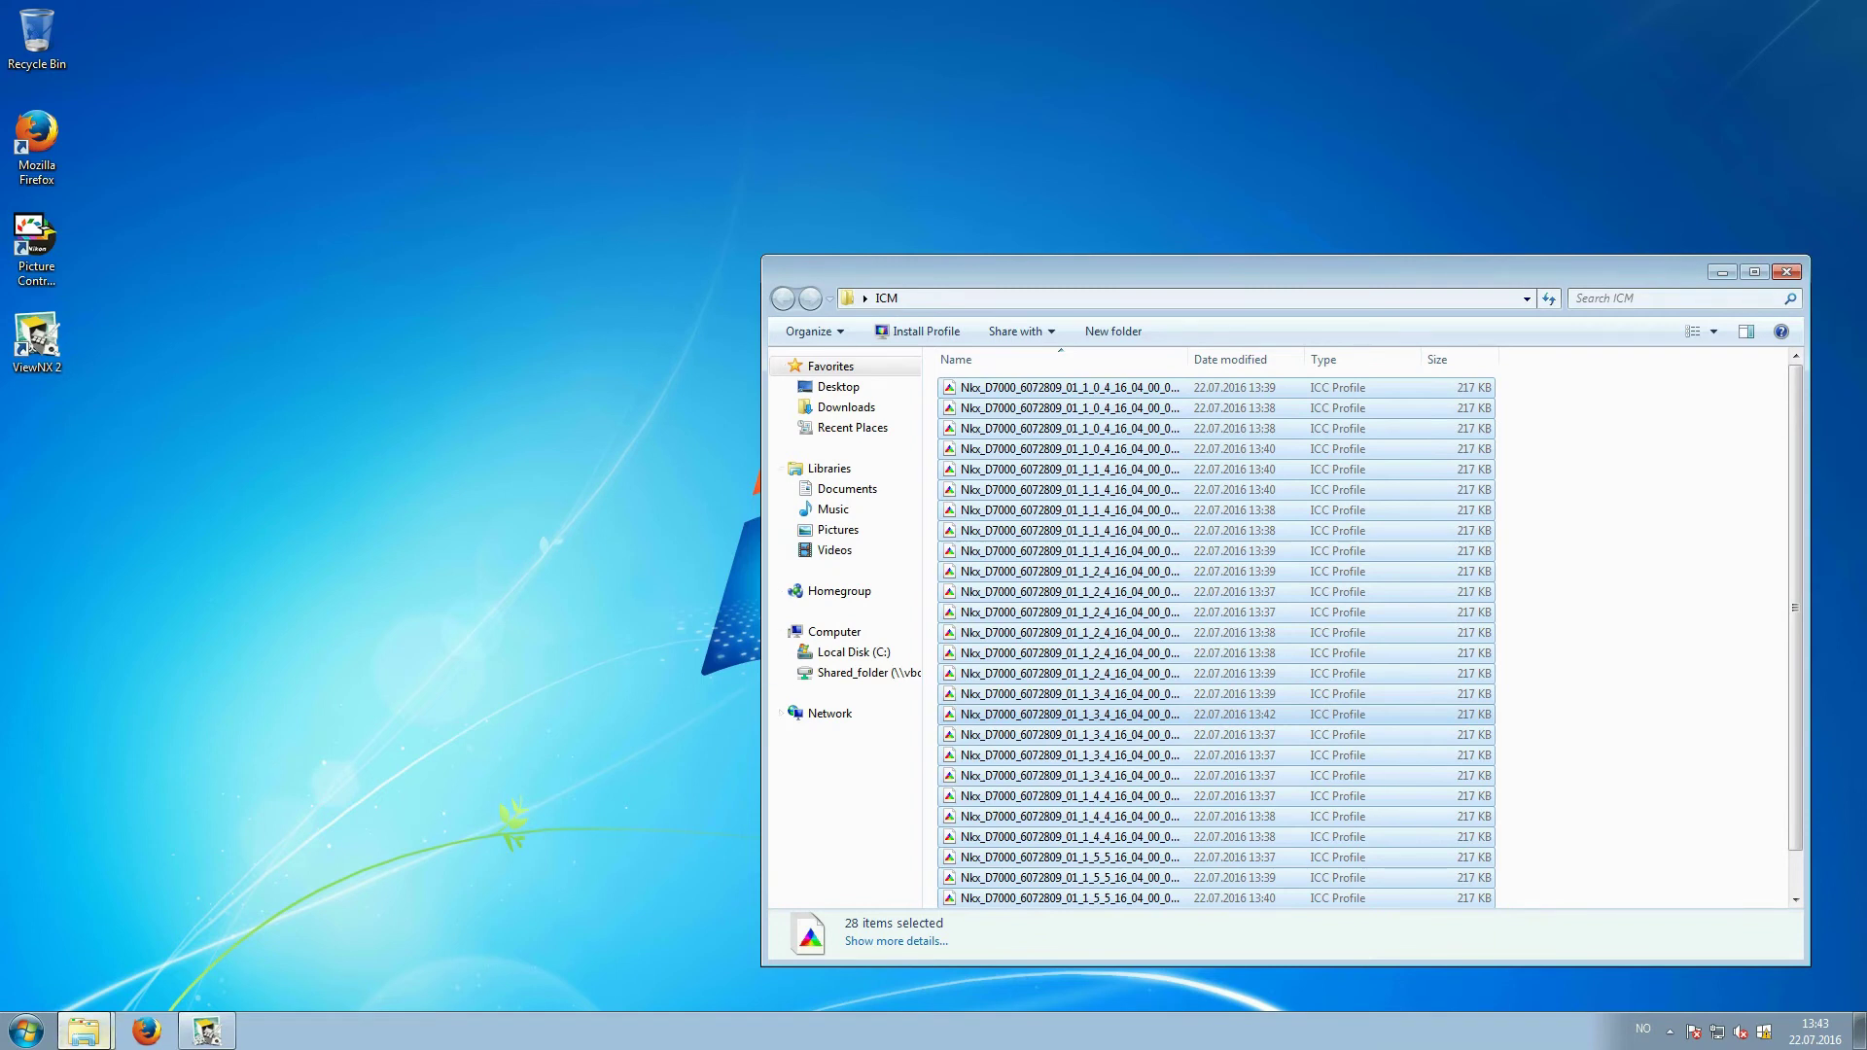
- Bring the Nkn9C1B.tmp folder window forward, and close ViewNX 2
mouse_move(83, 1031)
click(78, 955)
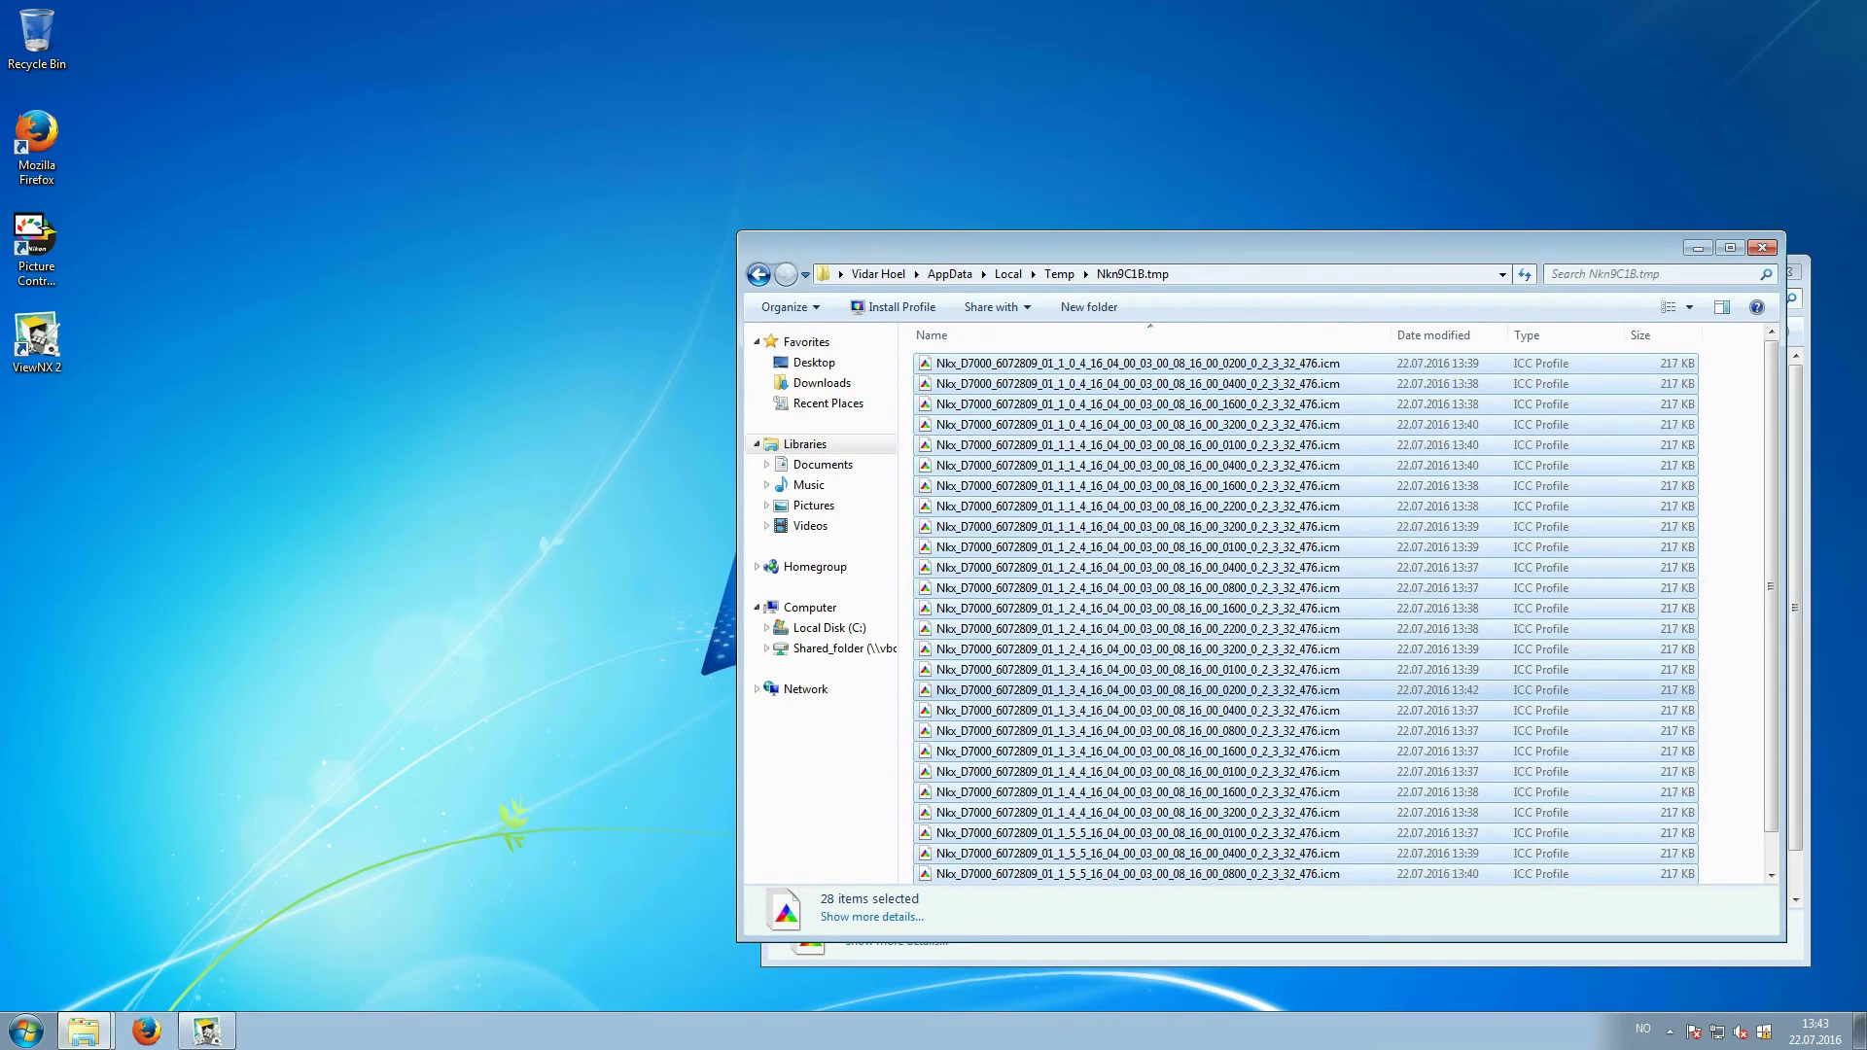
click(206, 1031)
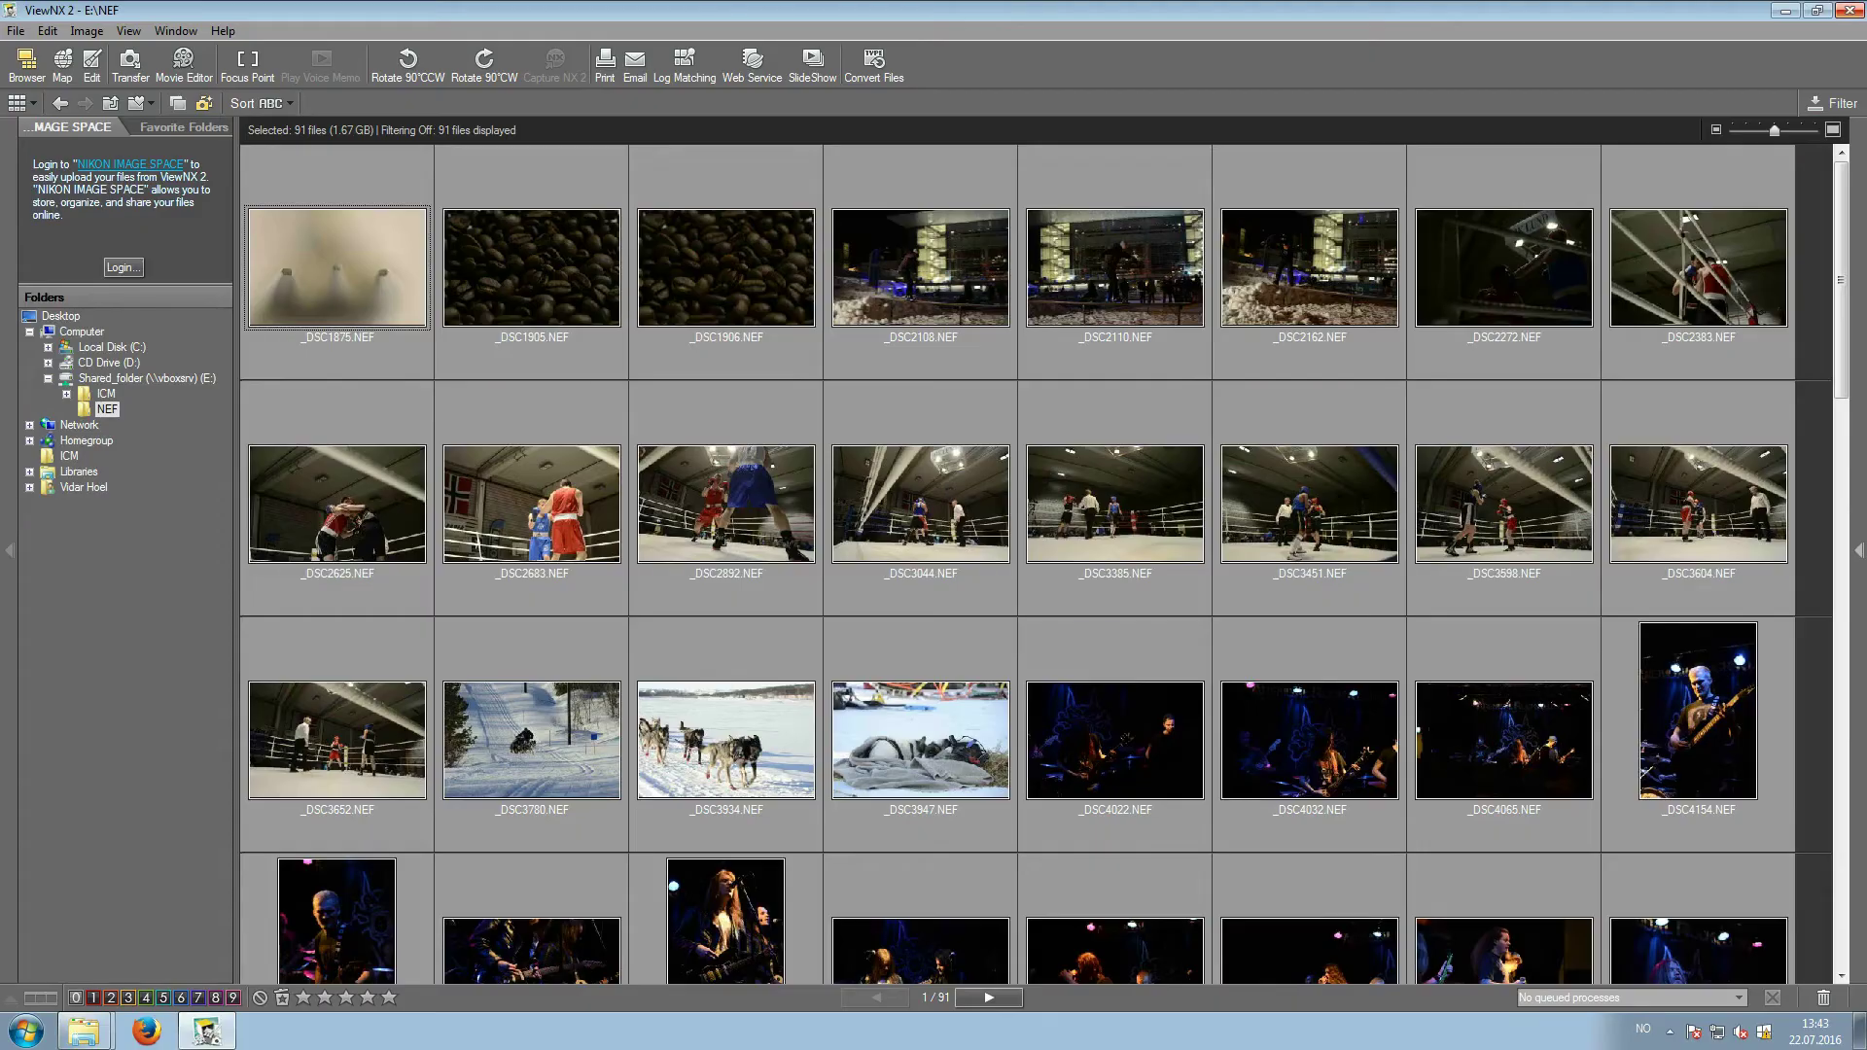
click(1849, 10)
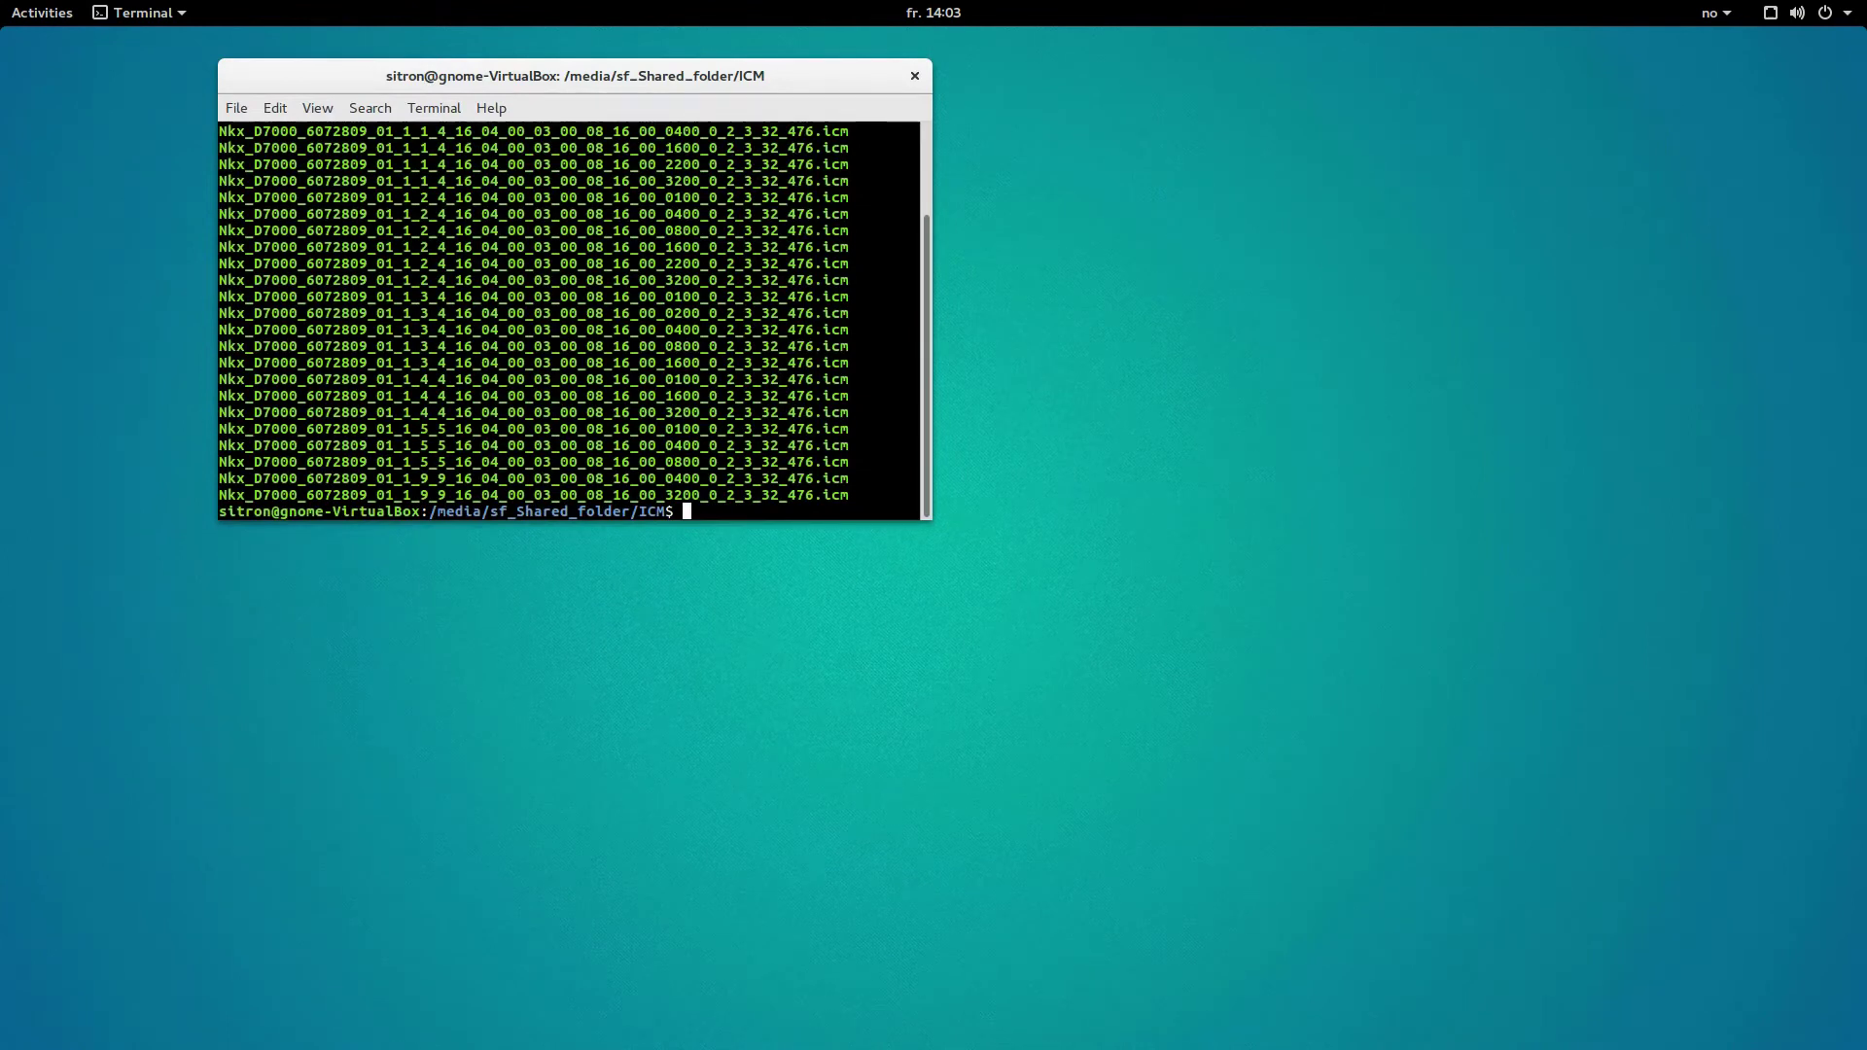
- Enlarge the terminal window and compute the MD5 checksums of all files in the shared ICM folder
drag(931, 519, 1509, 966)
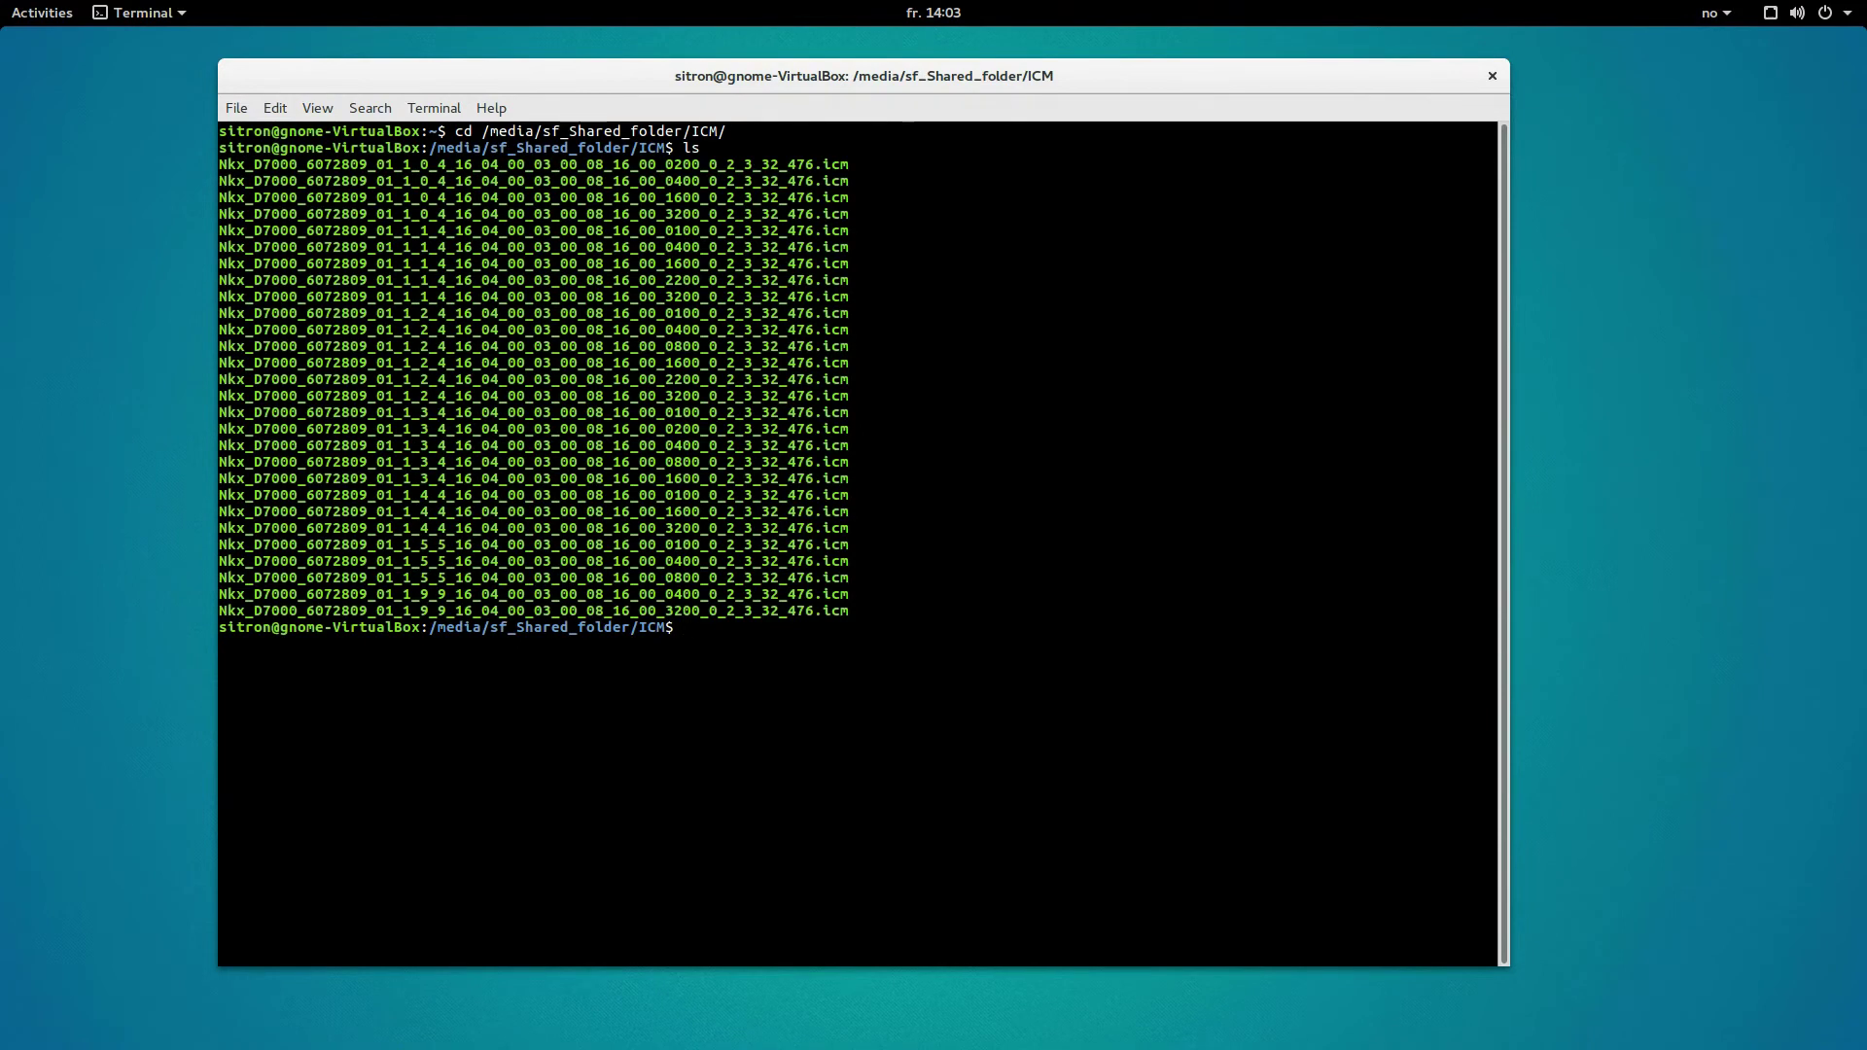
text(md6)
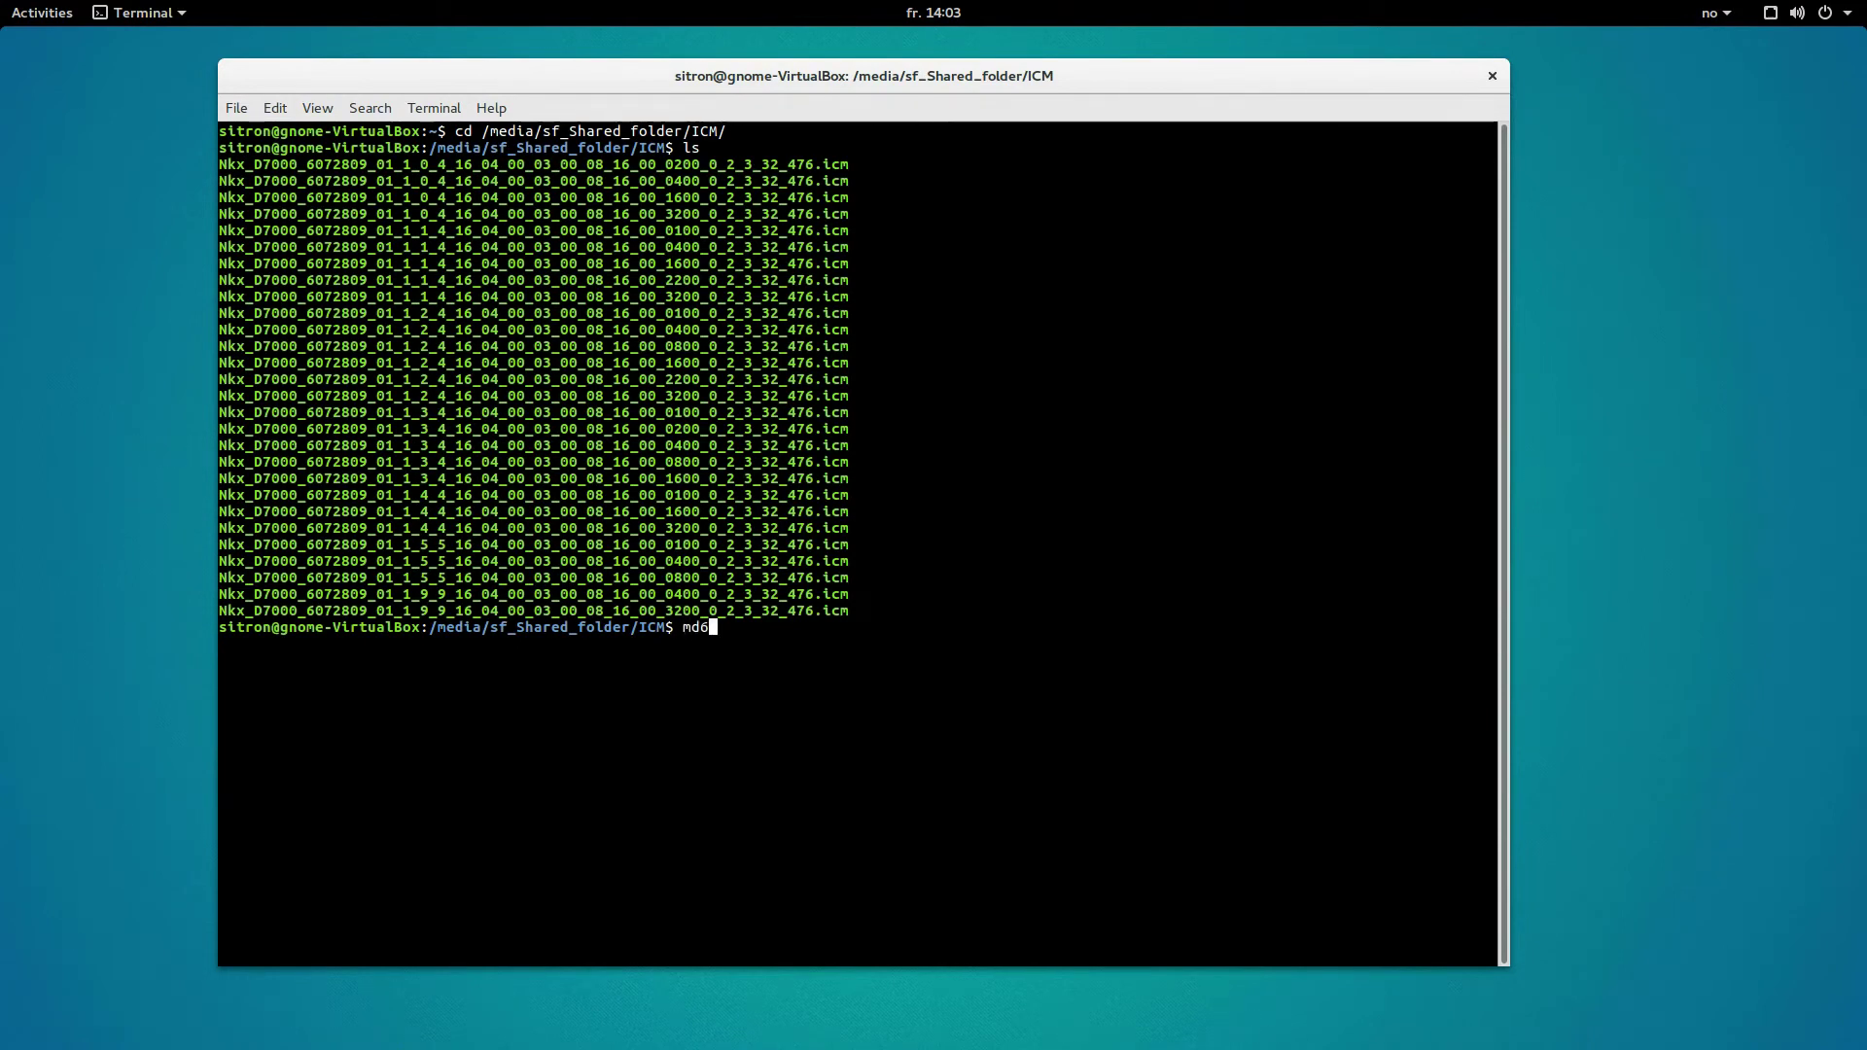
text(sum *)
key(Return)
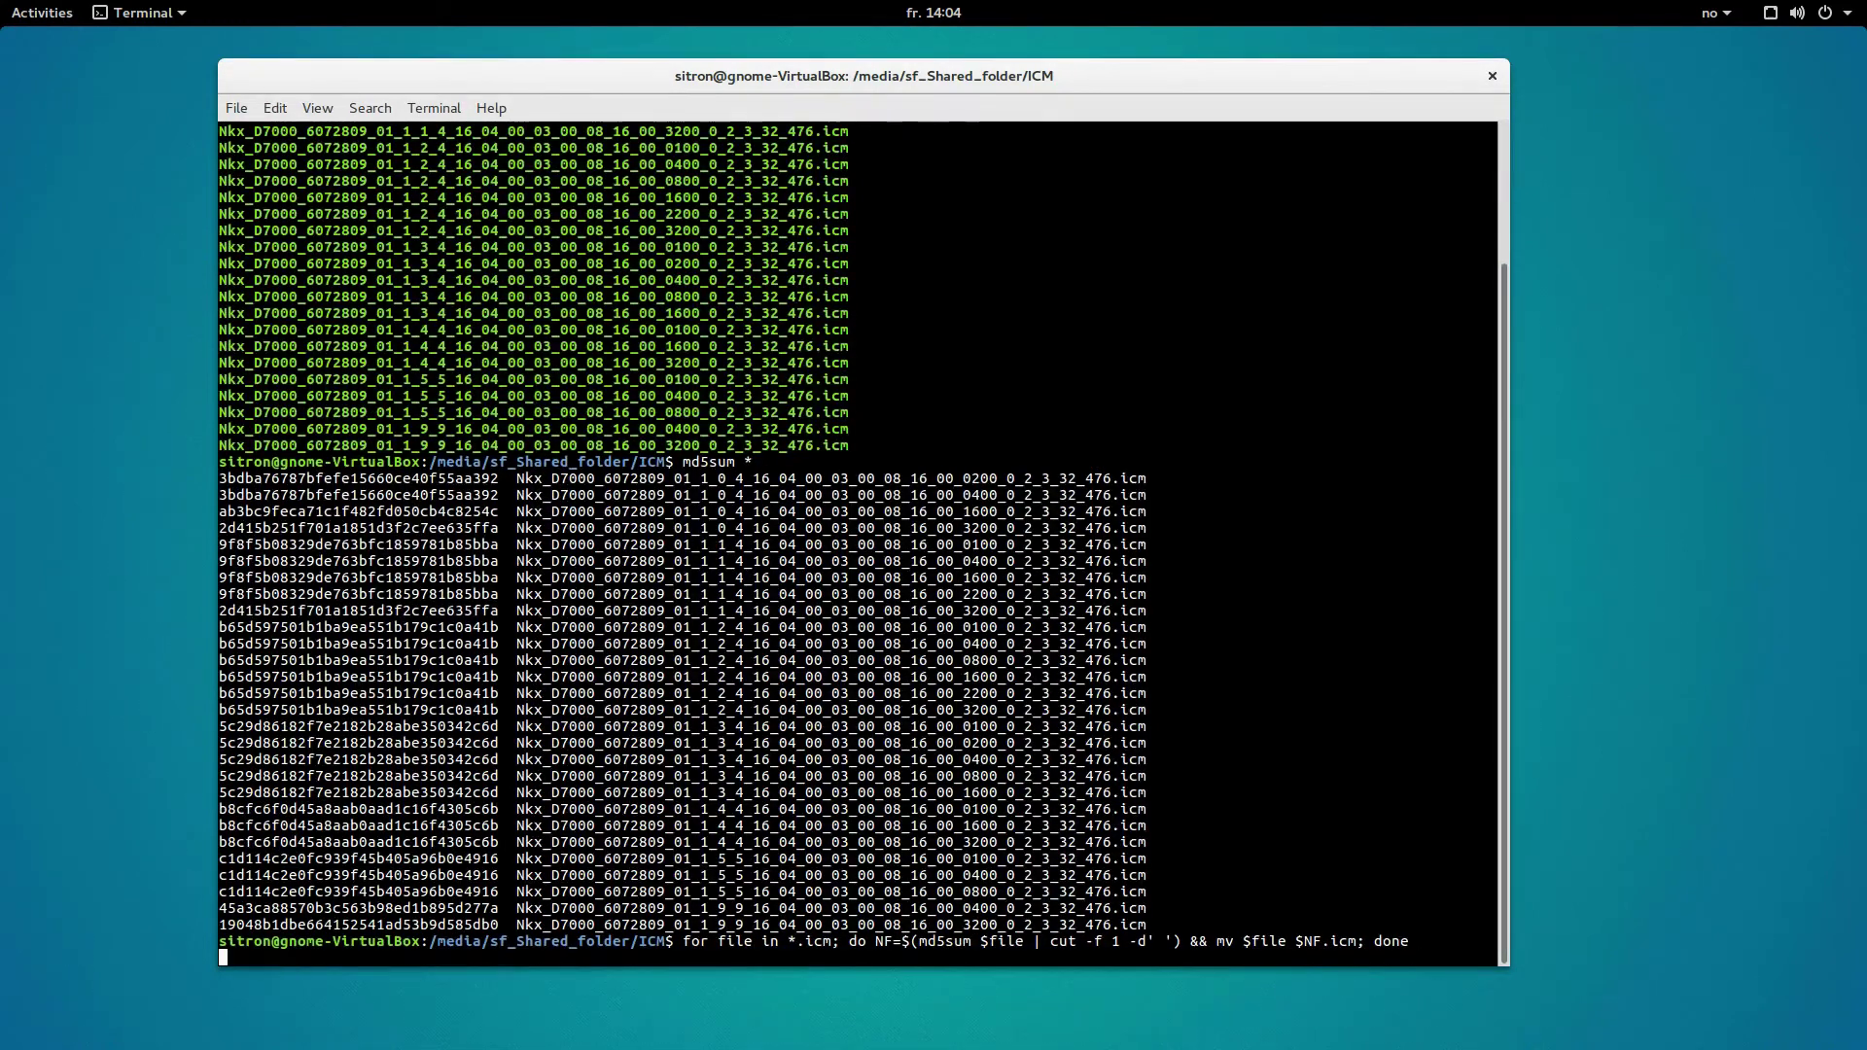
- Rename every .icm file to its MD5 checksum with a for loop using md5sum, cut and mv, and list the folder in long format
key(Return)
text(ls -l)
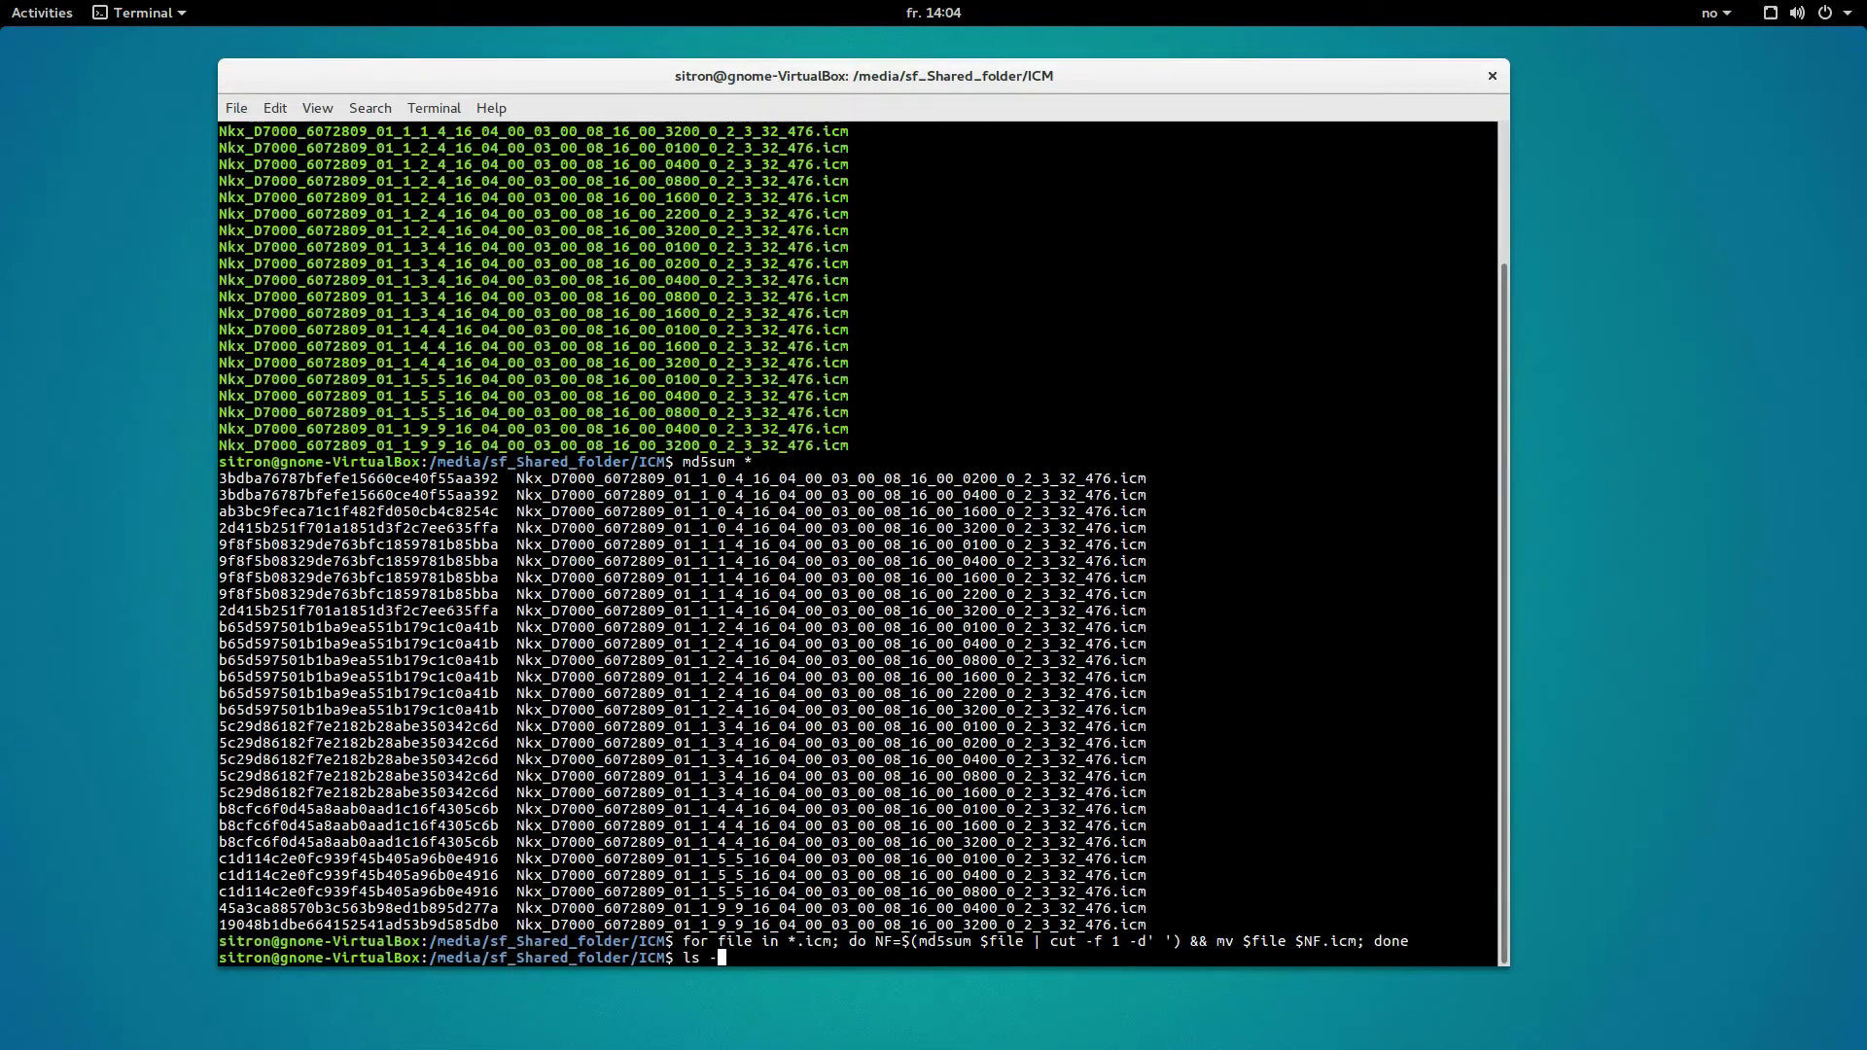
key(Return)
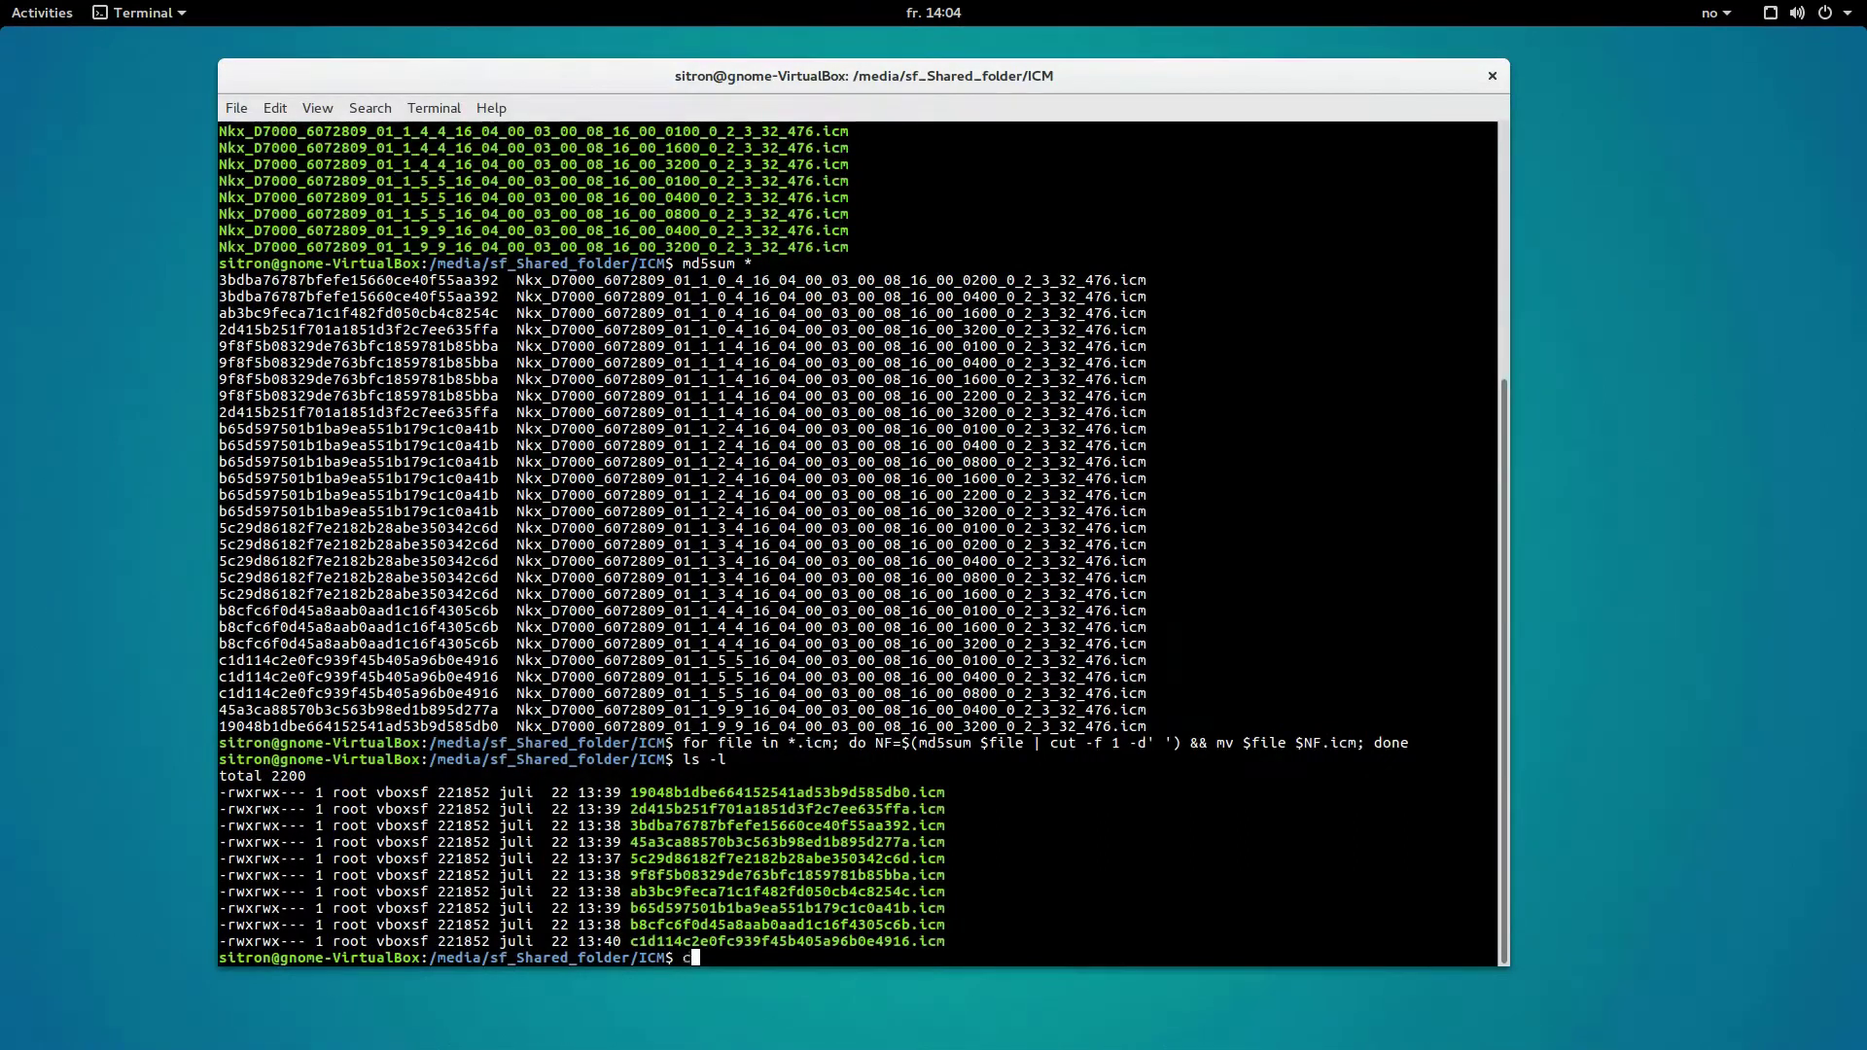
- Return to the home directory, change to .config/darktable/ and list its contents
text(cd /)
key(Return)
text(cd )
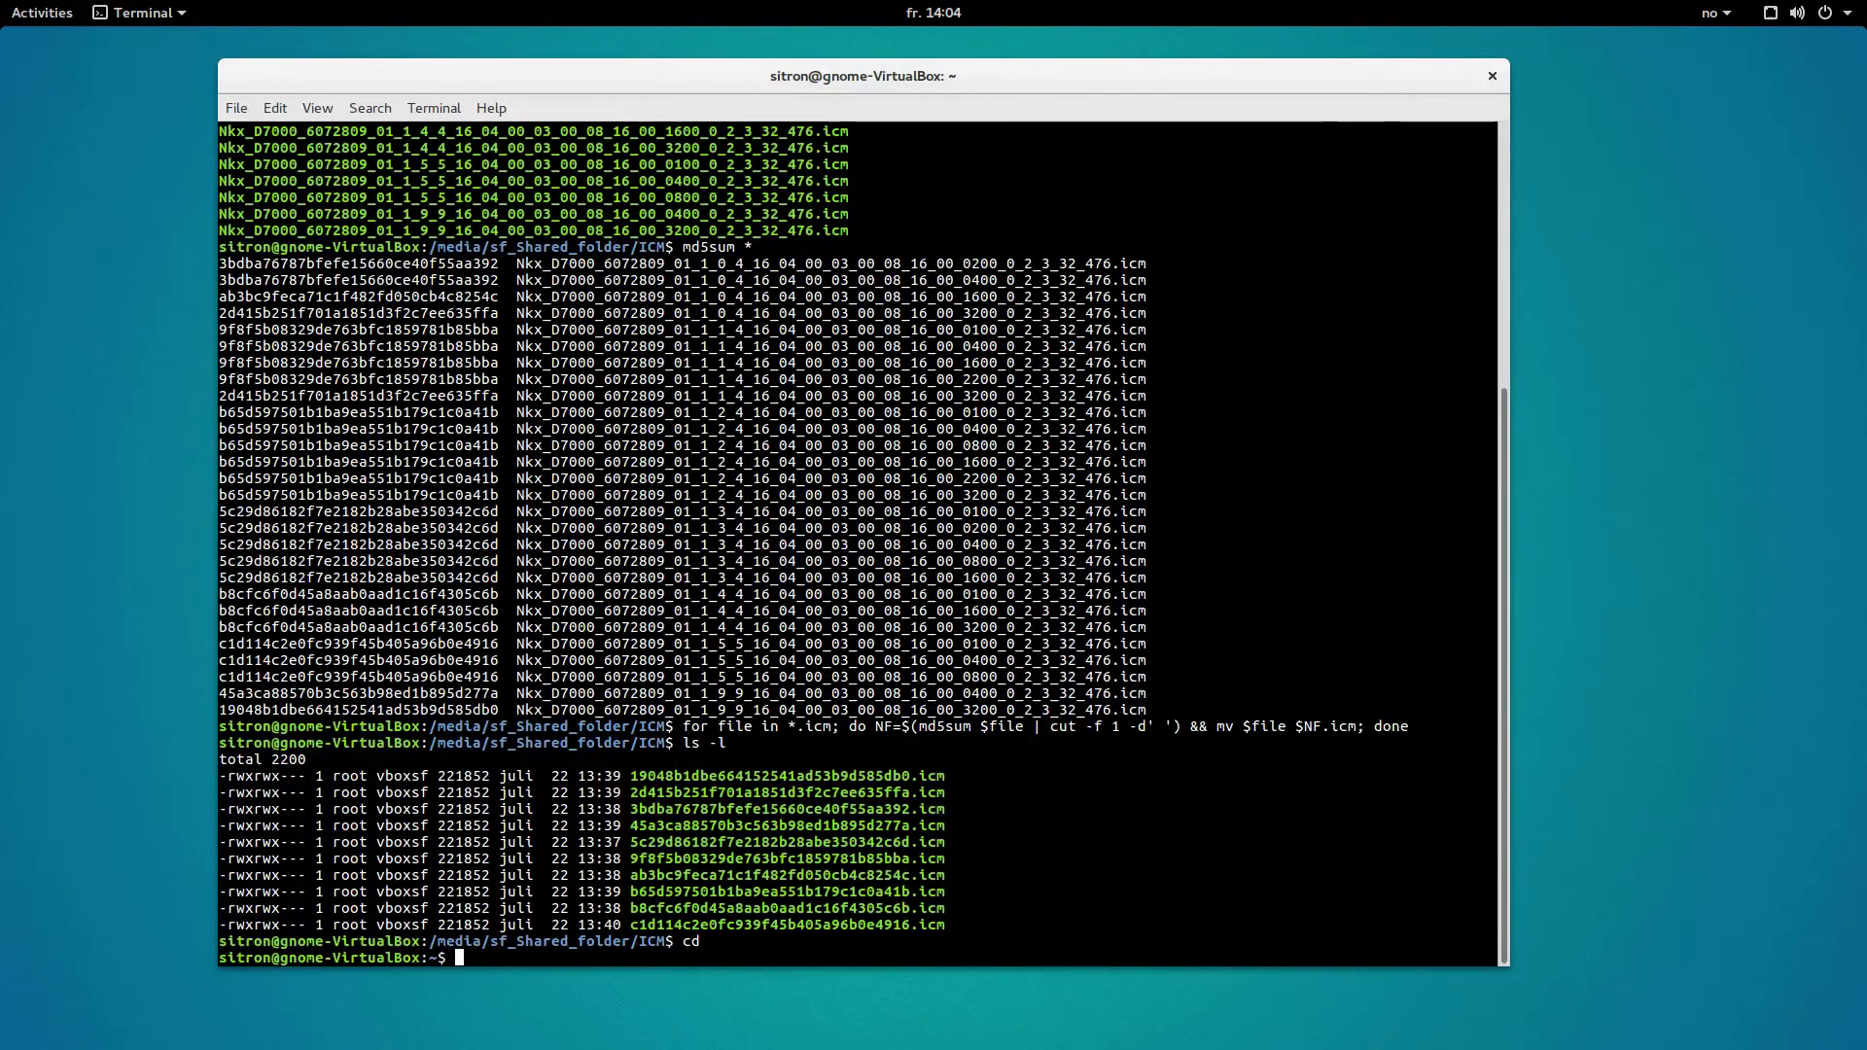
text(.config/)
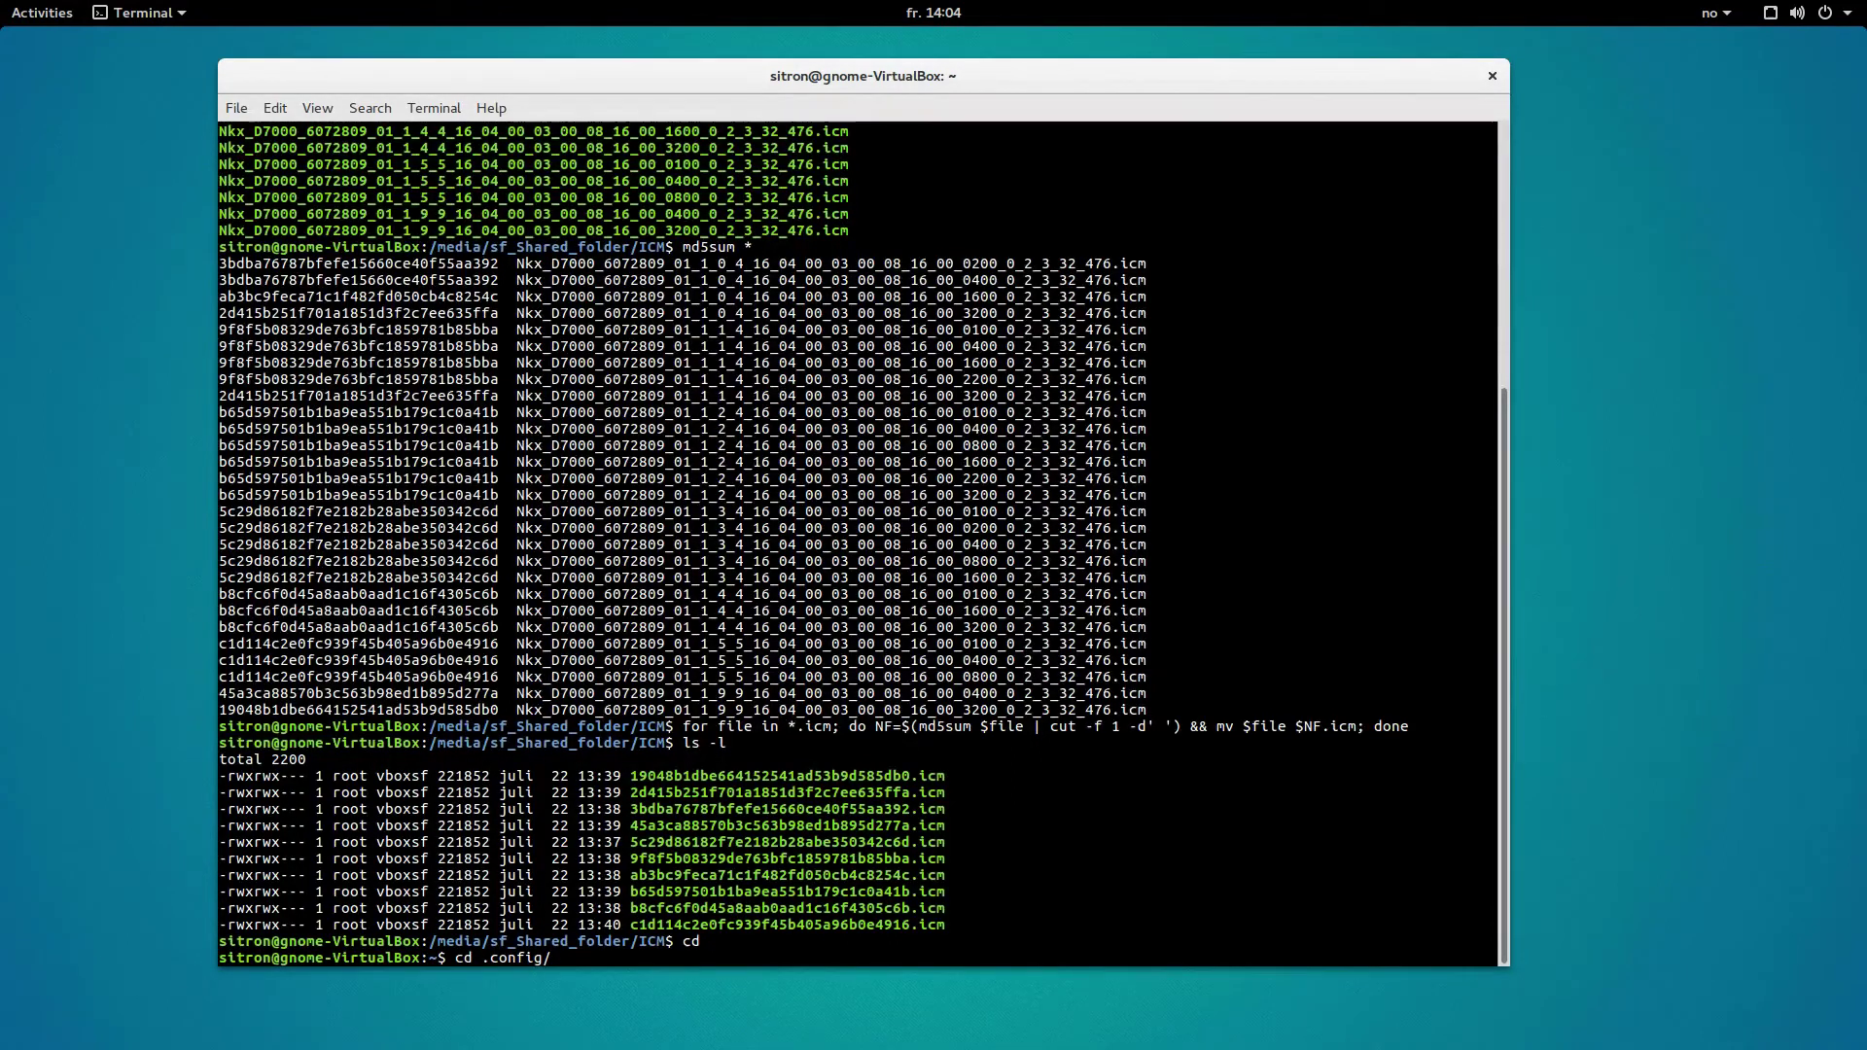
text(darktable/)
key(Return)
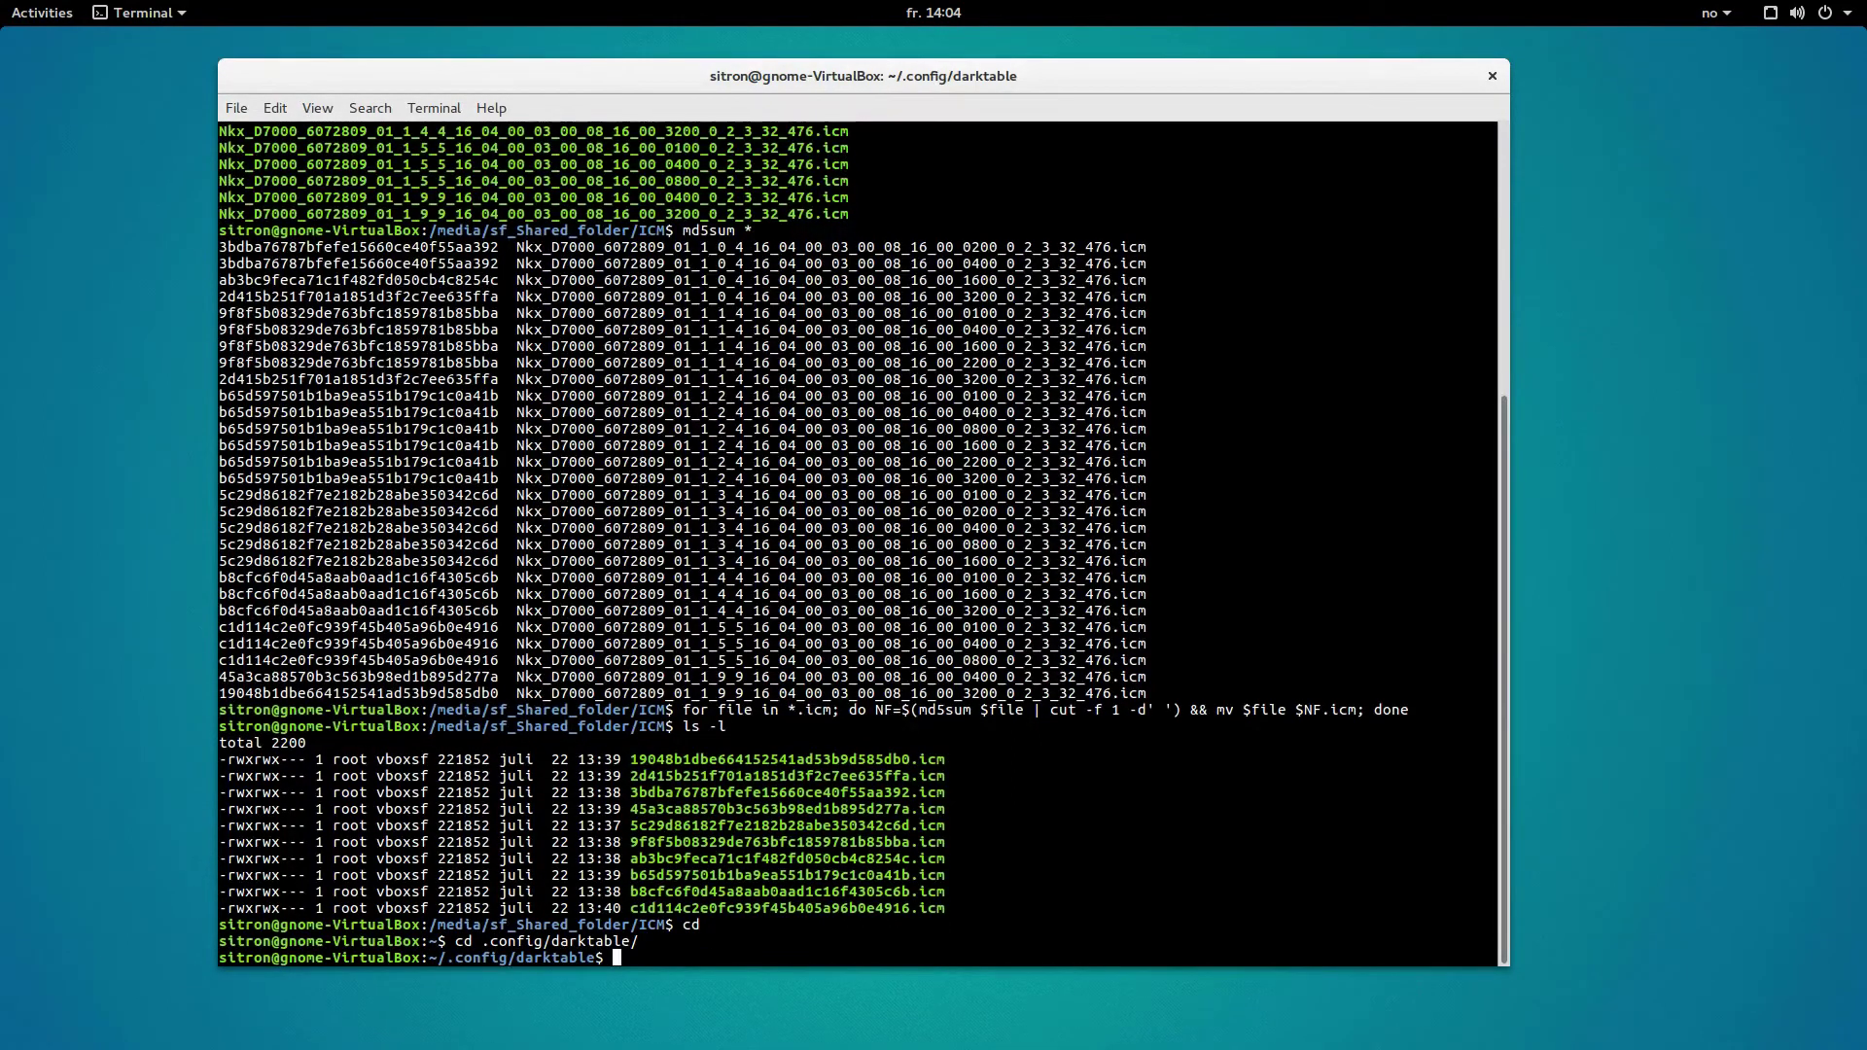
text(ls)
key(Return)
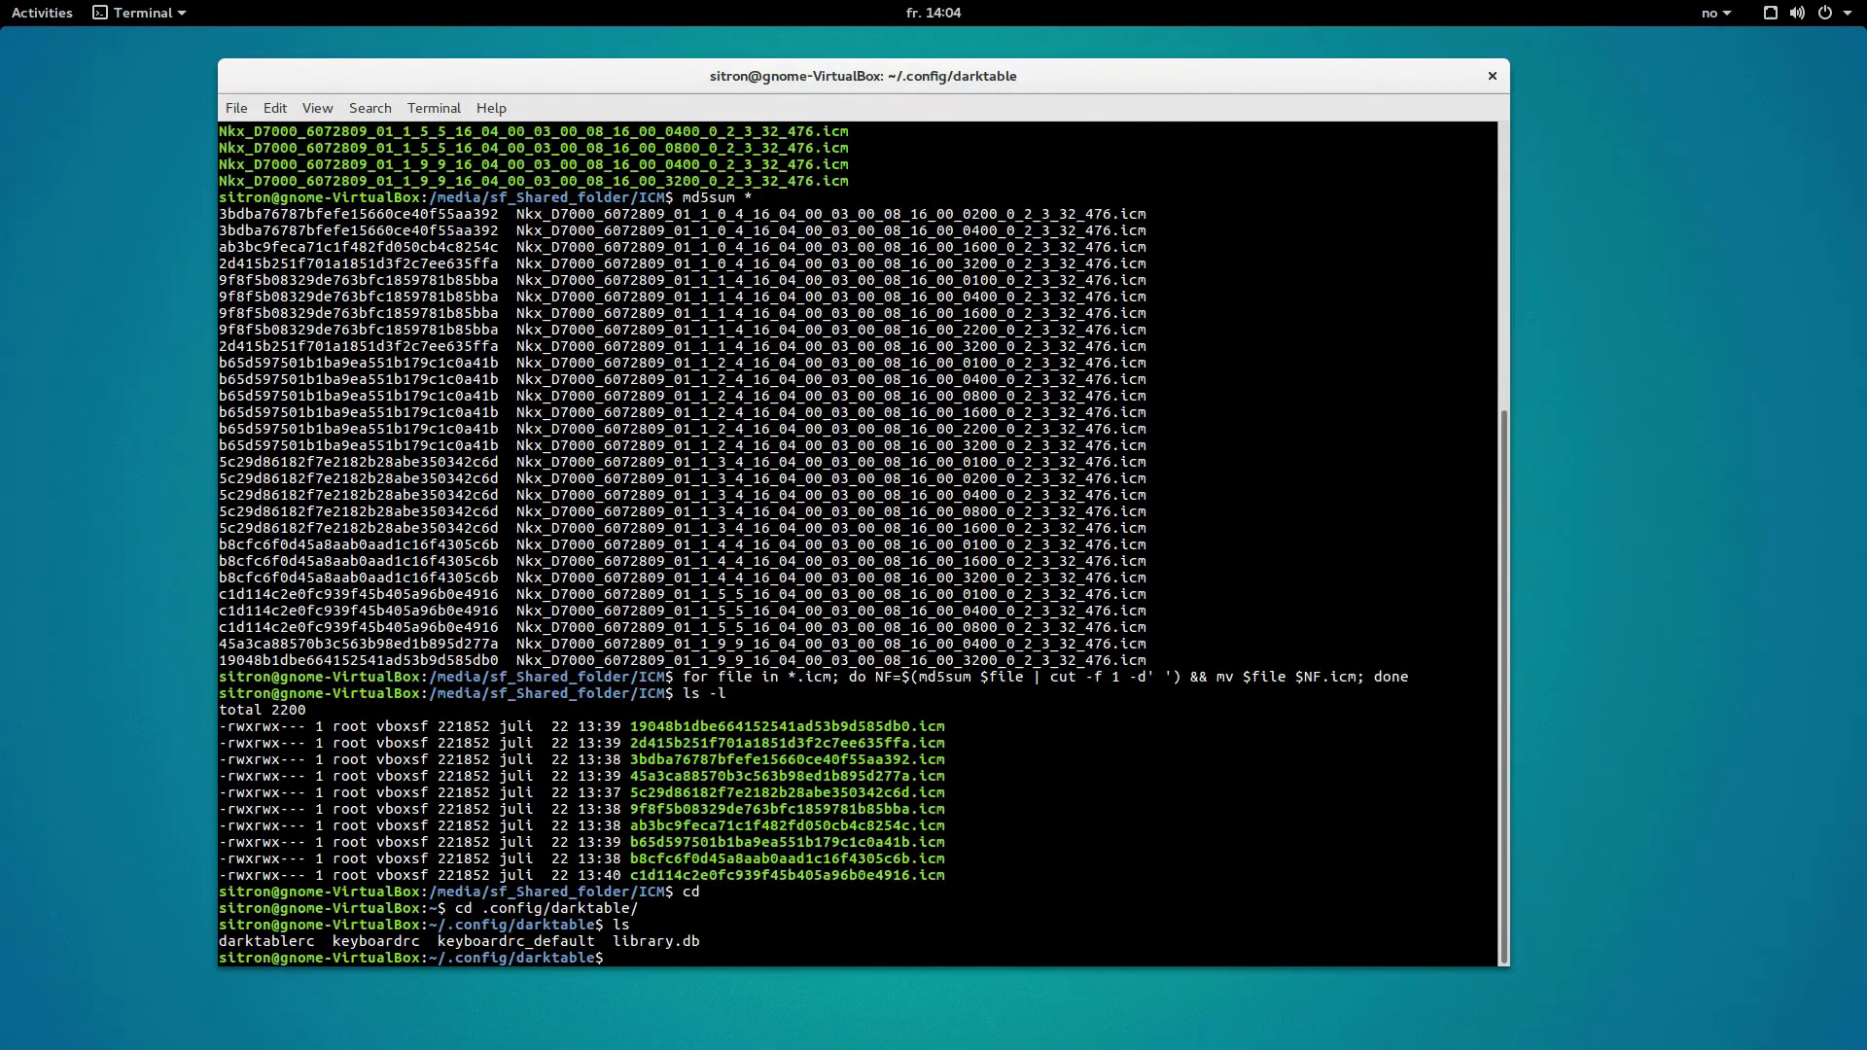
- Create a directory named color in the darktable configuration folder, with a subdirectory named in
text(mkdir color)
key(Return)
text(cd )
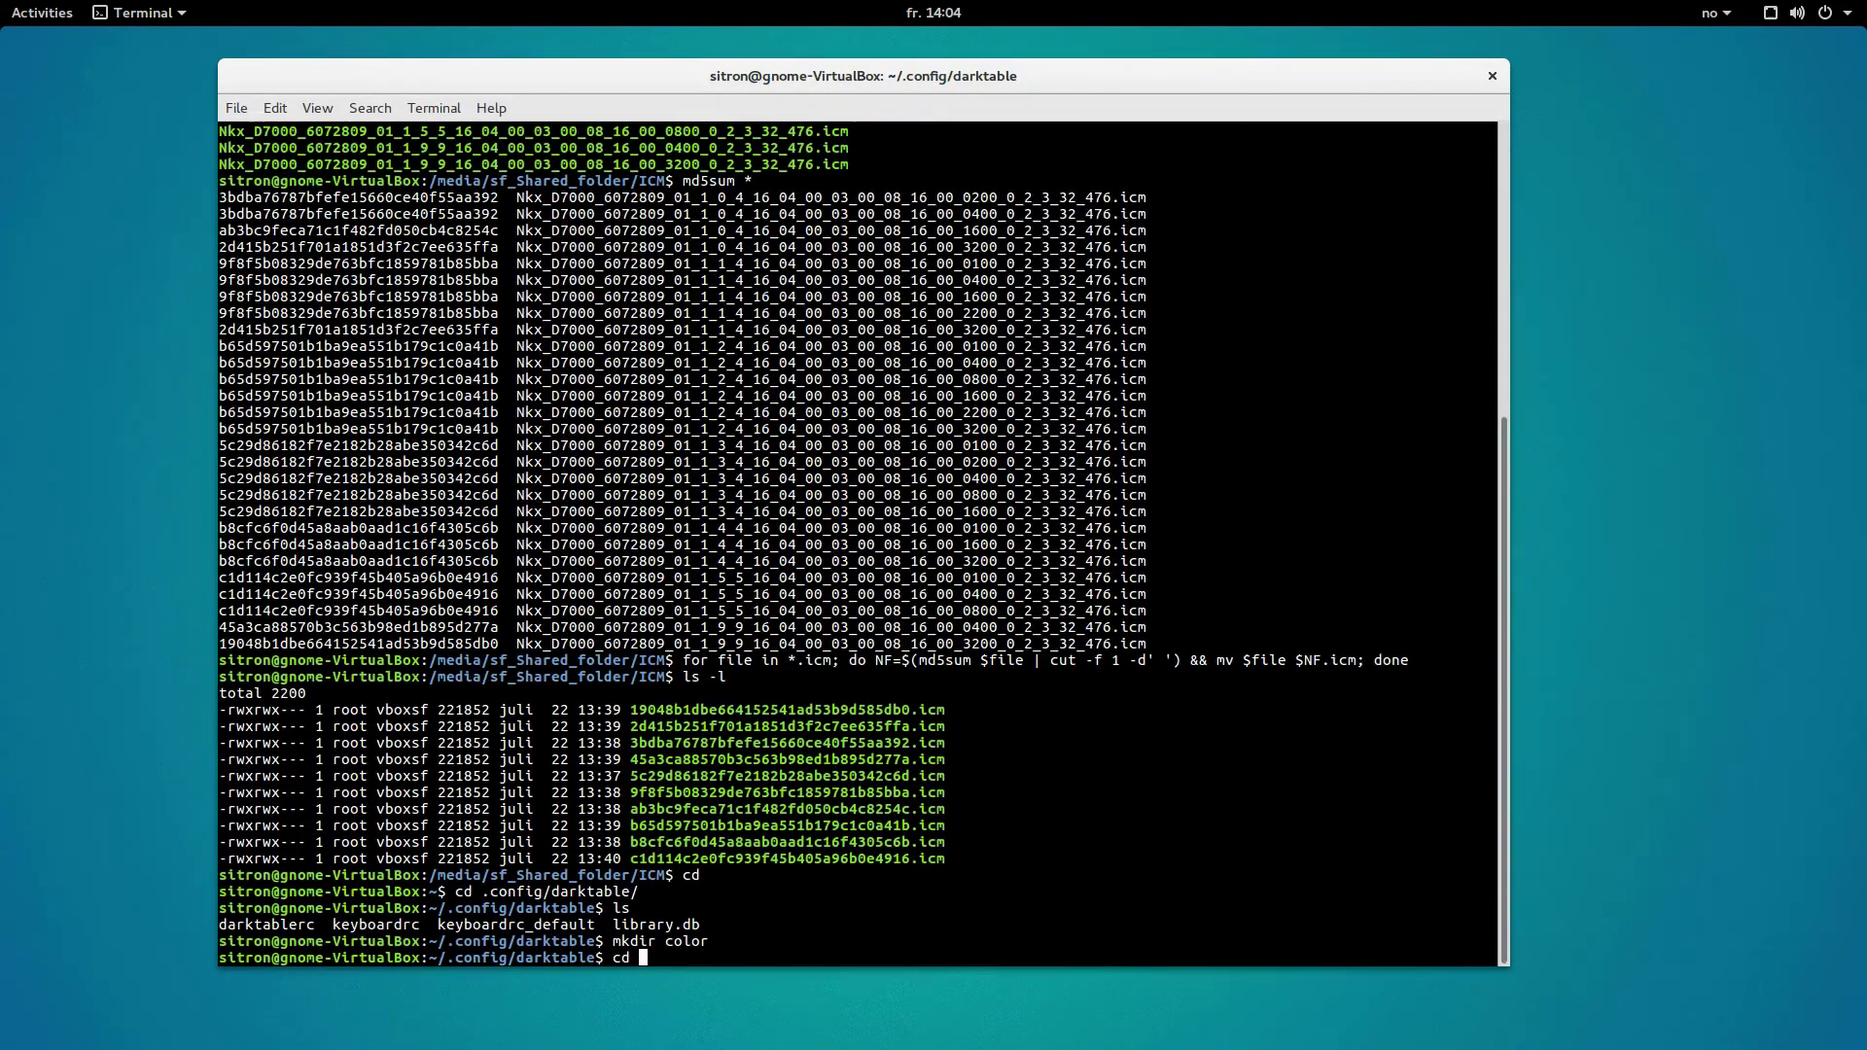
text(color/)
key(Return)
text(mkdir )
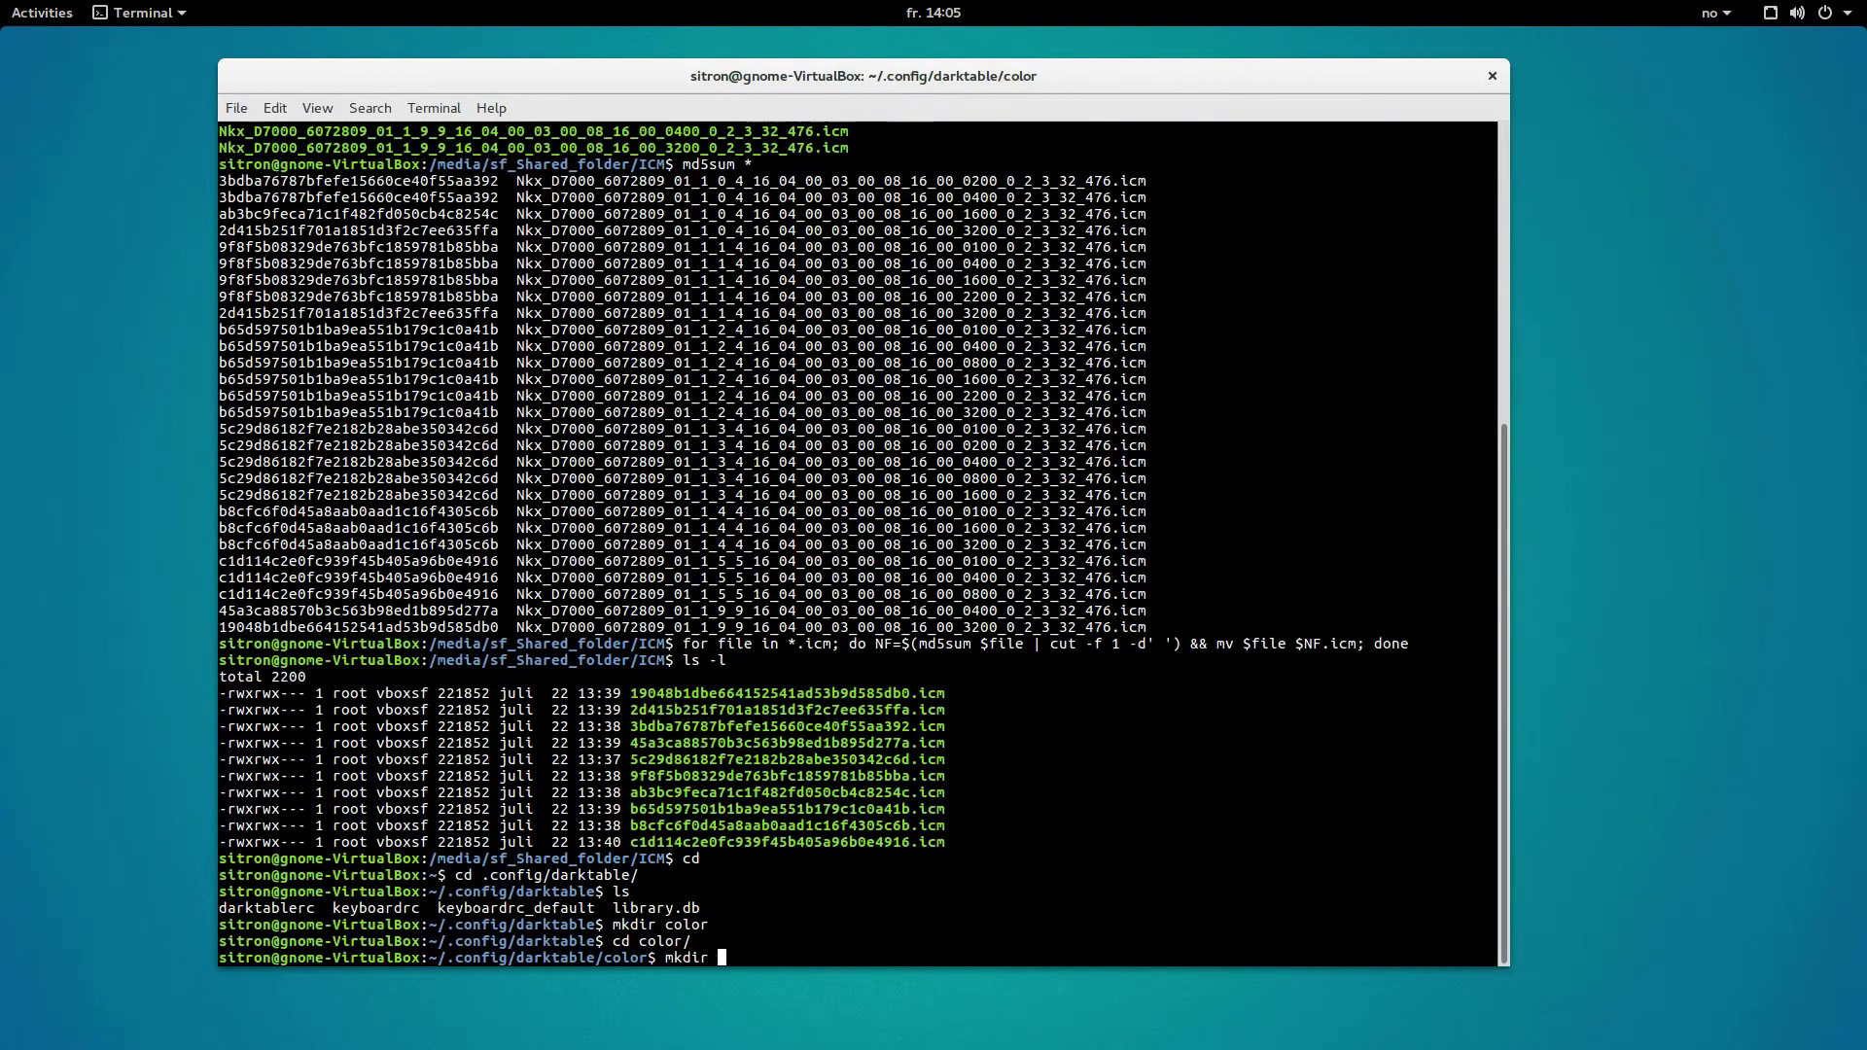
text(in)
key(Return)
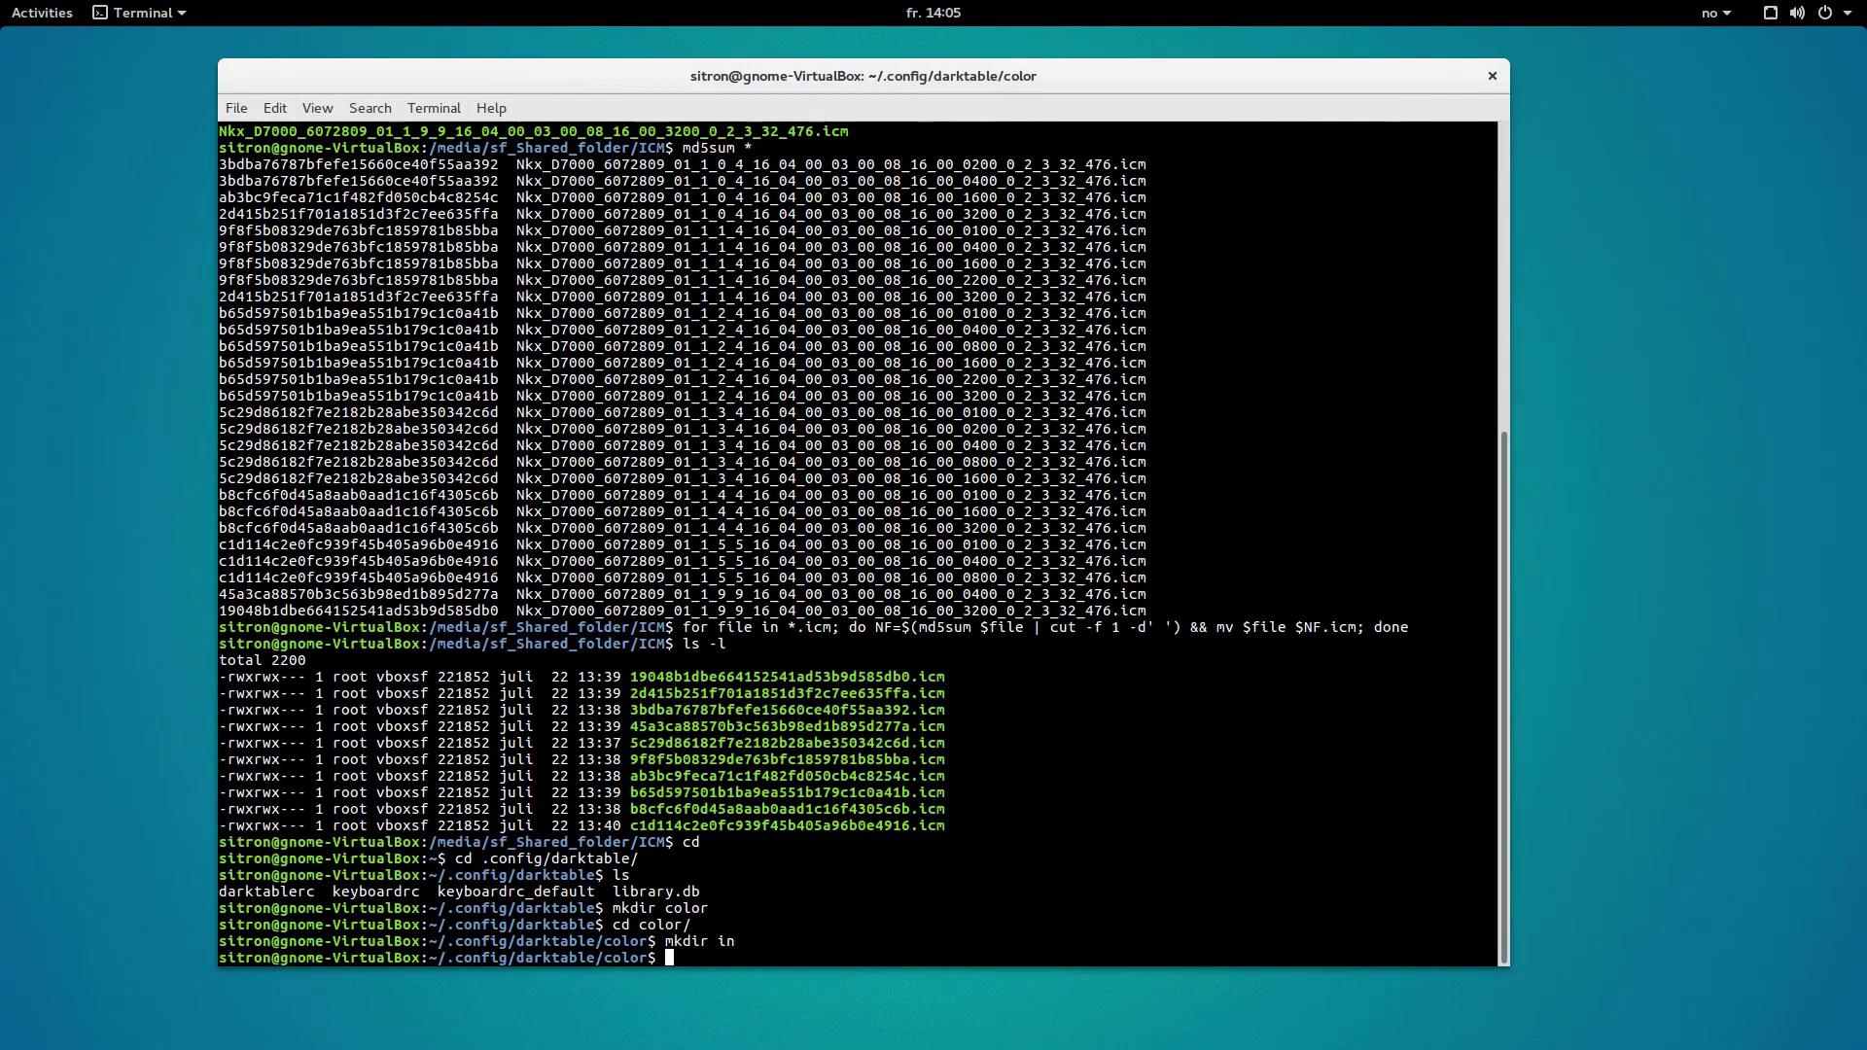
- Enter the in directory and copy all files from /media/sf_Shared_folder/ICM/ into it
text(cd in)
key(Return)
text(ls)
key(Return)
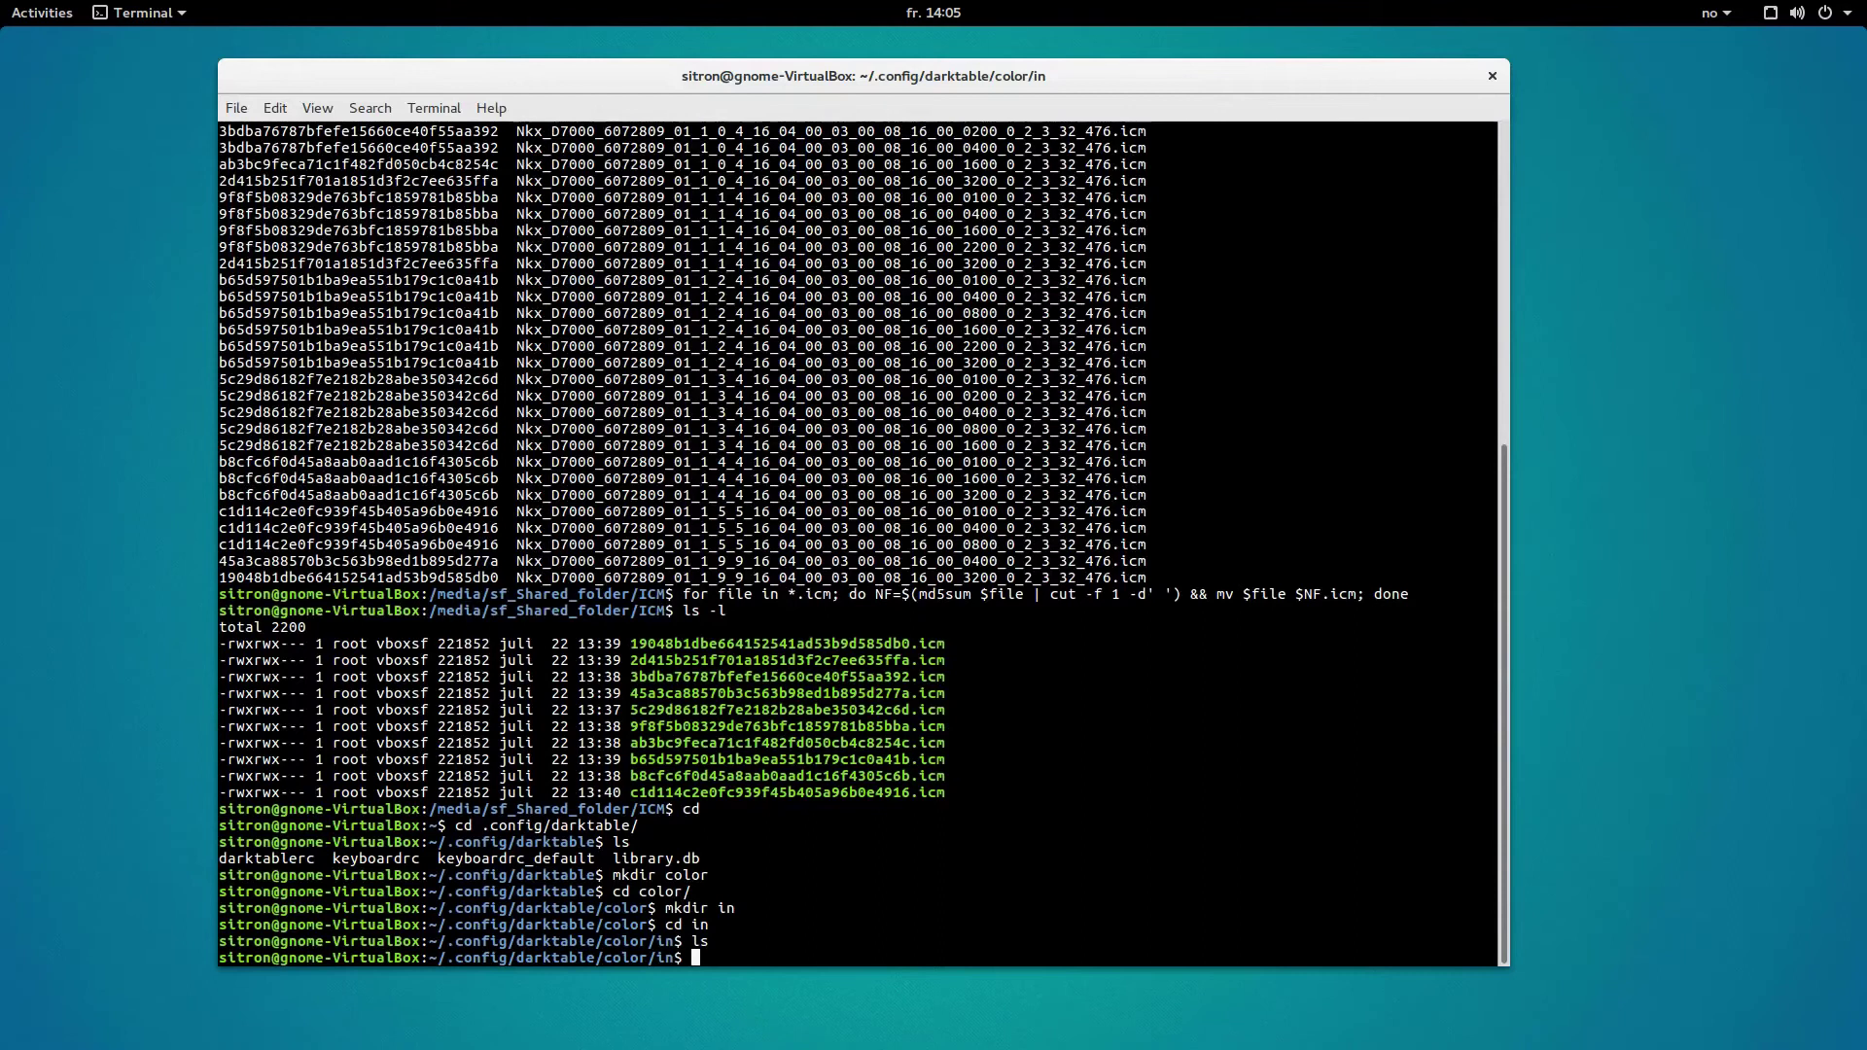
text(cp /media/sf_Shared_folder/ICM/* .)
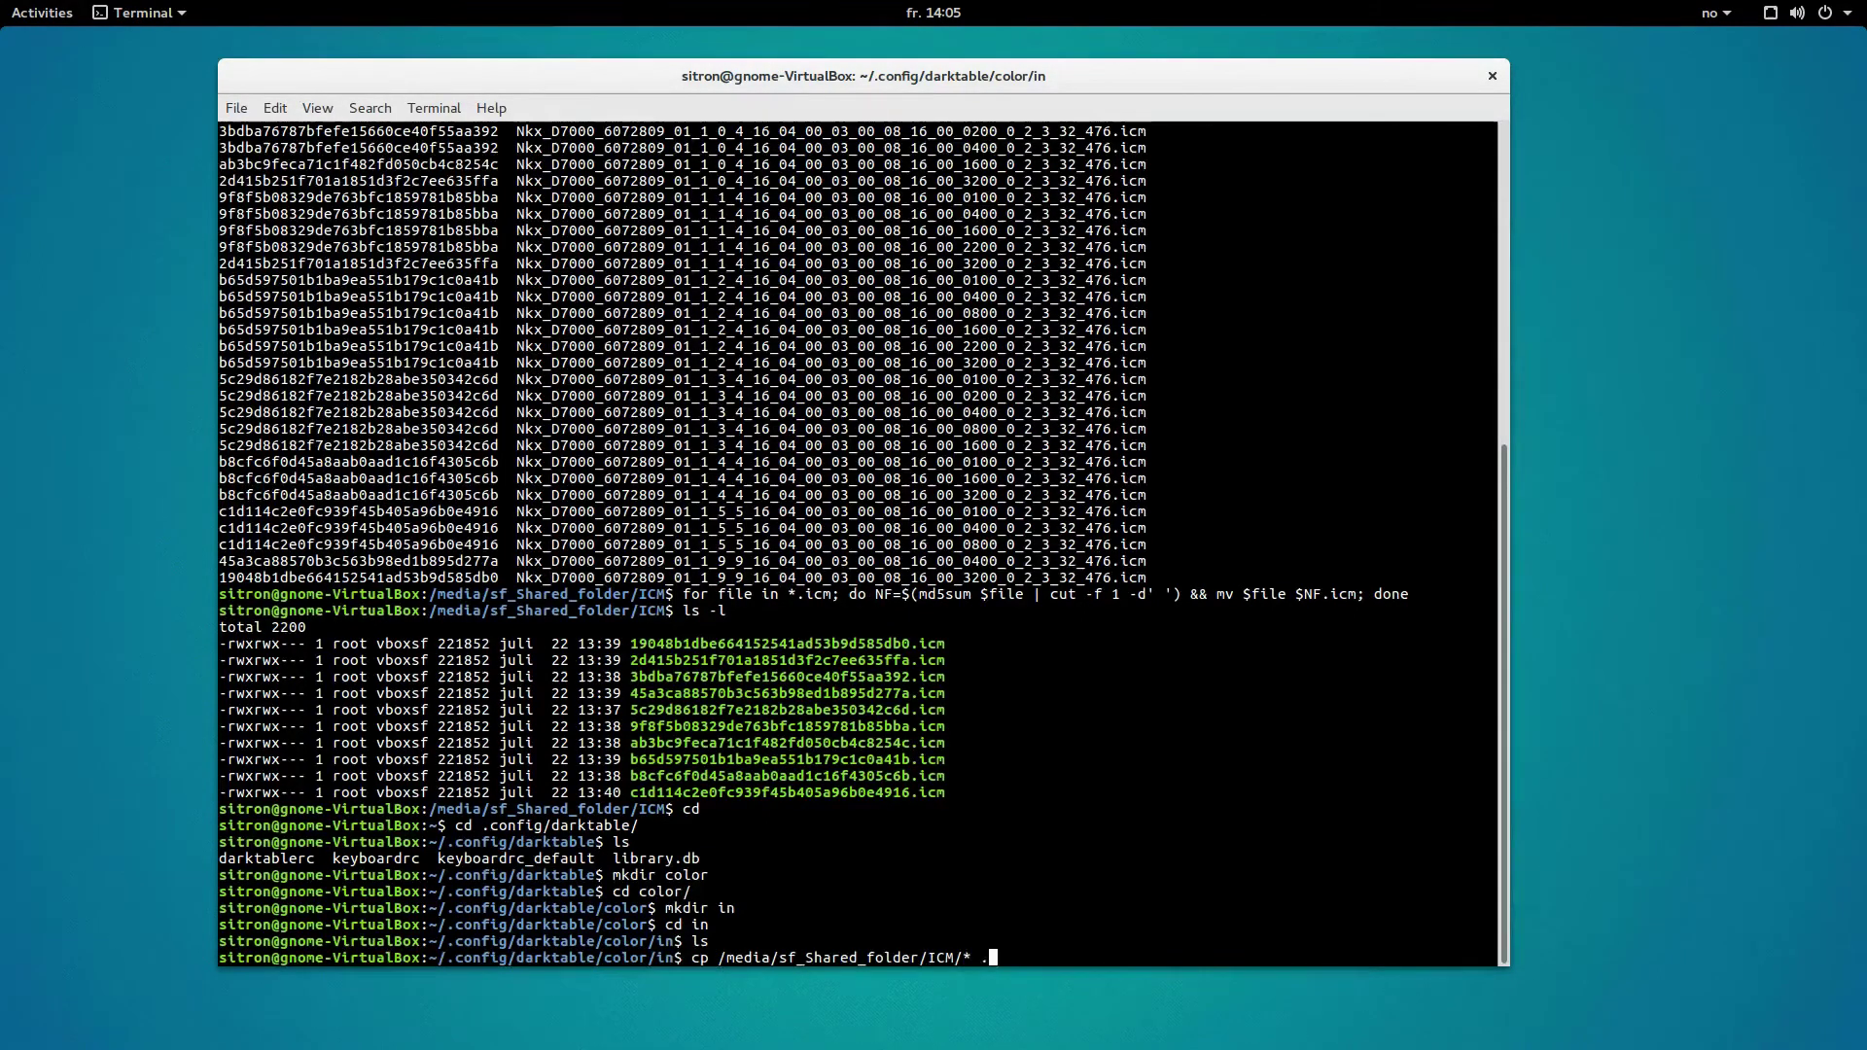
key(Return)
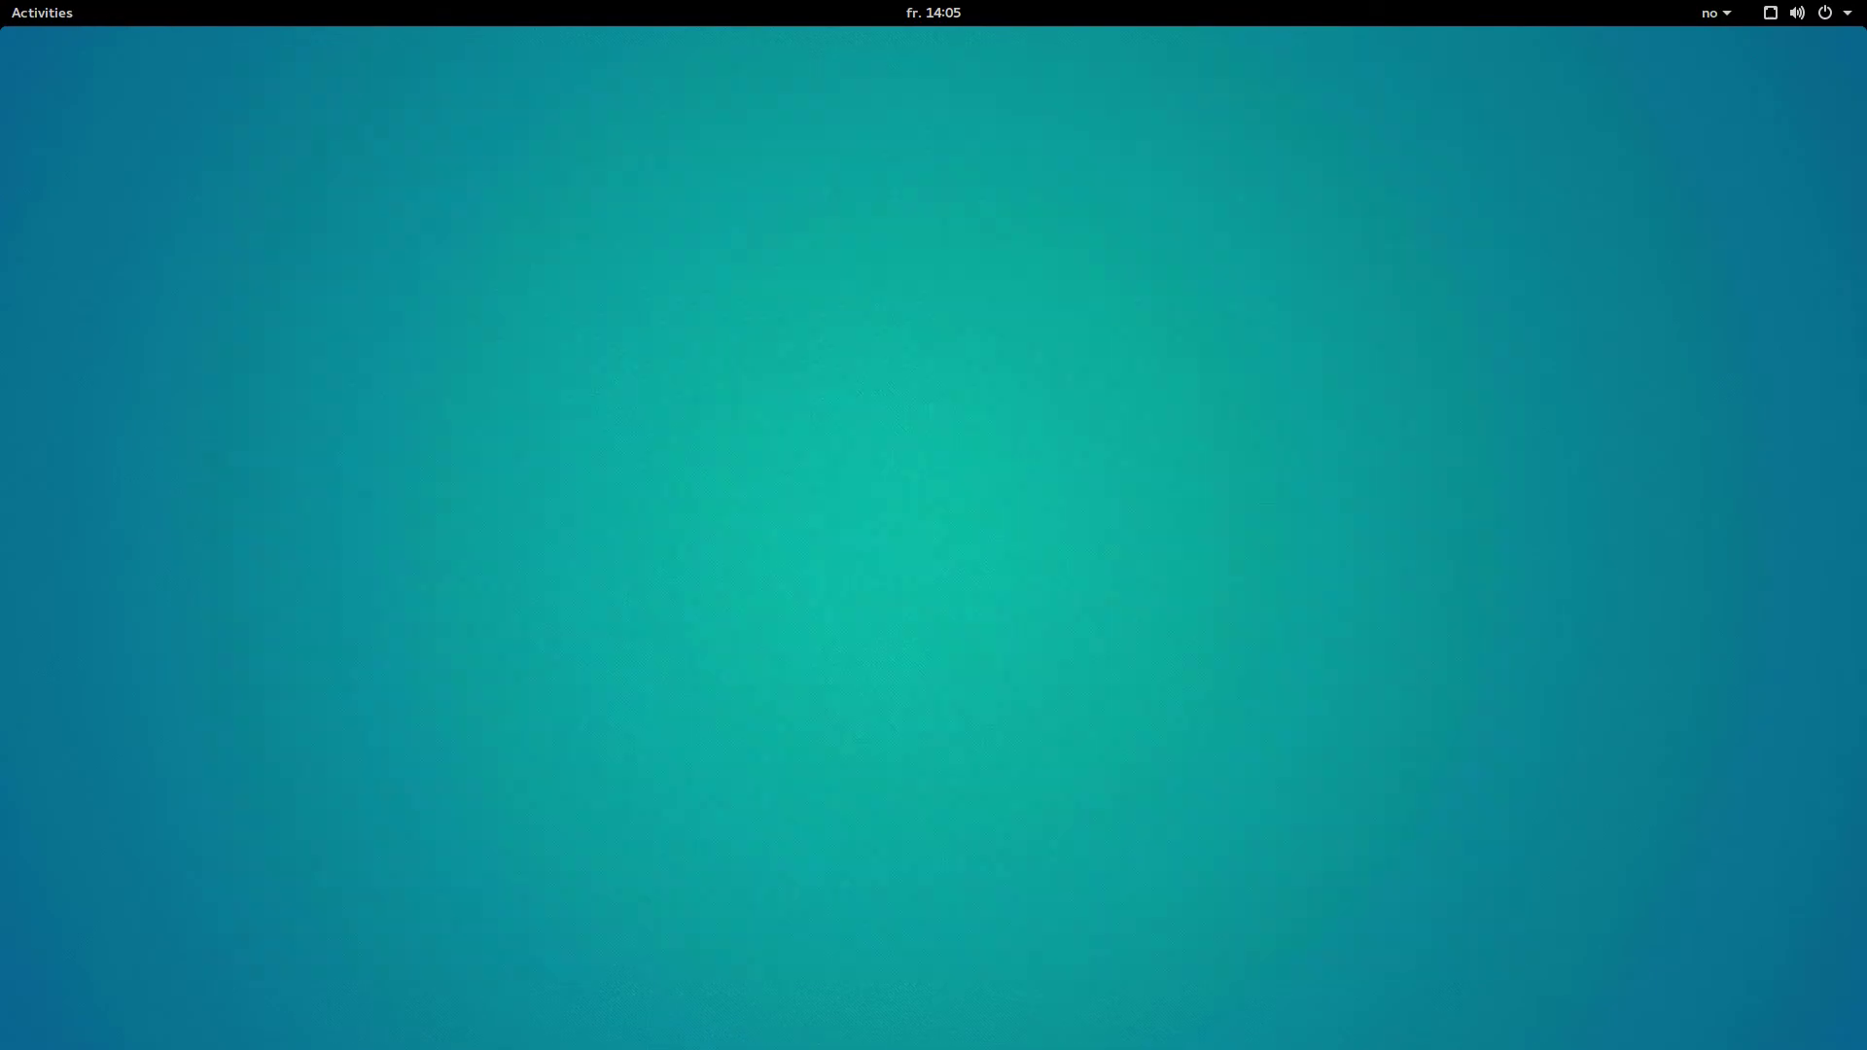
- Launch darktable and import the image _DSC4647.NEF from the Pictures folder
click(42, 12)
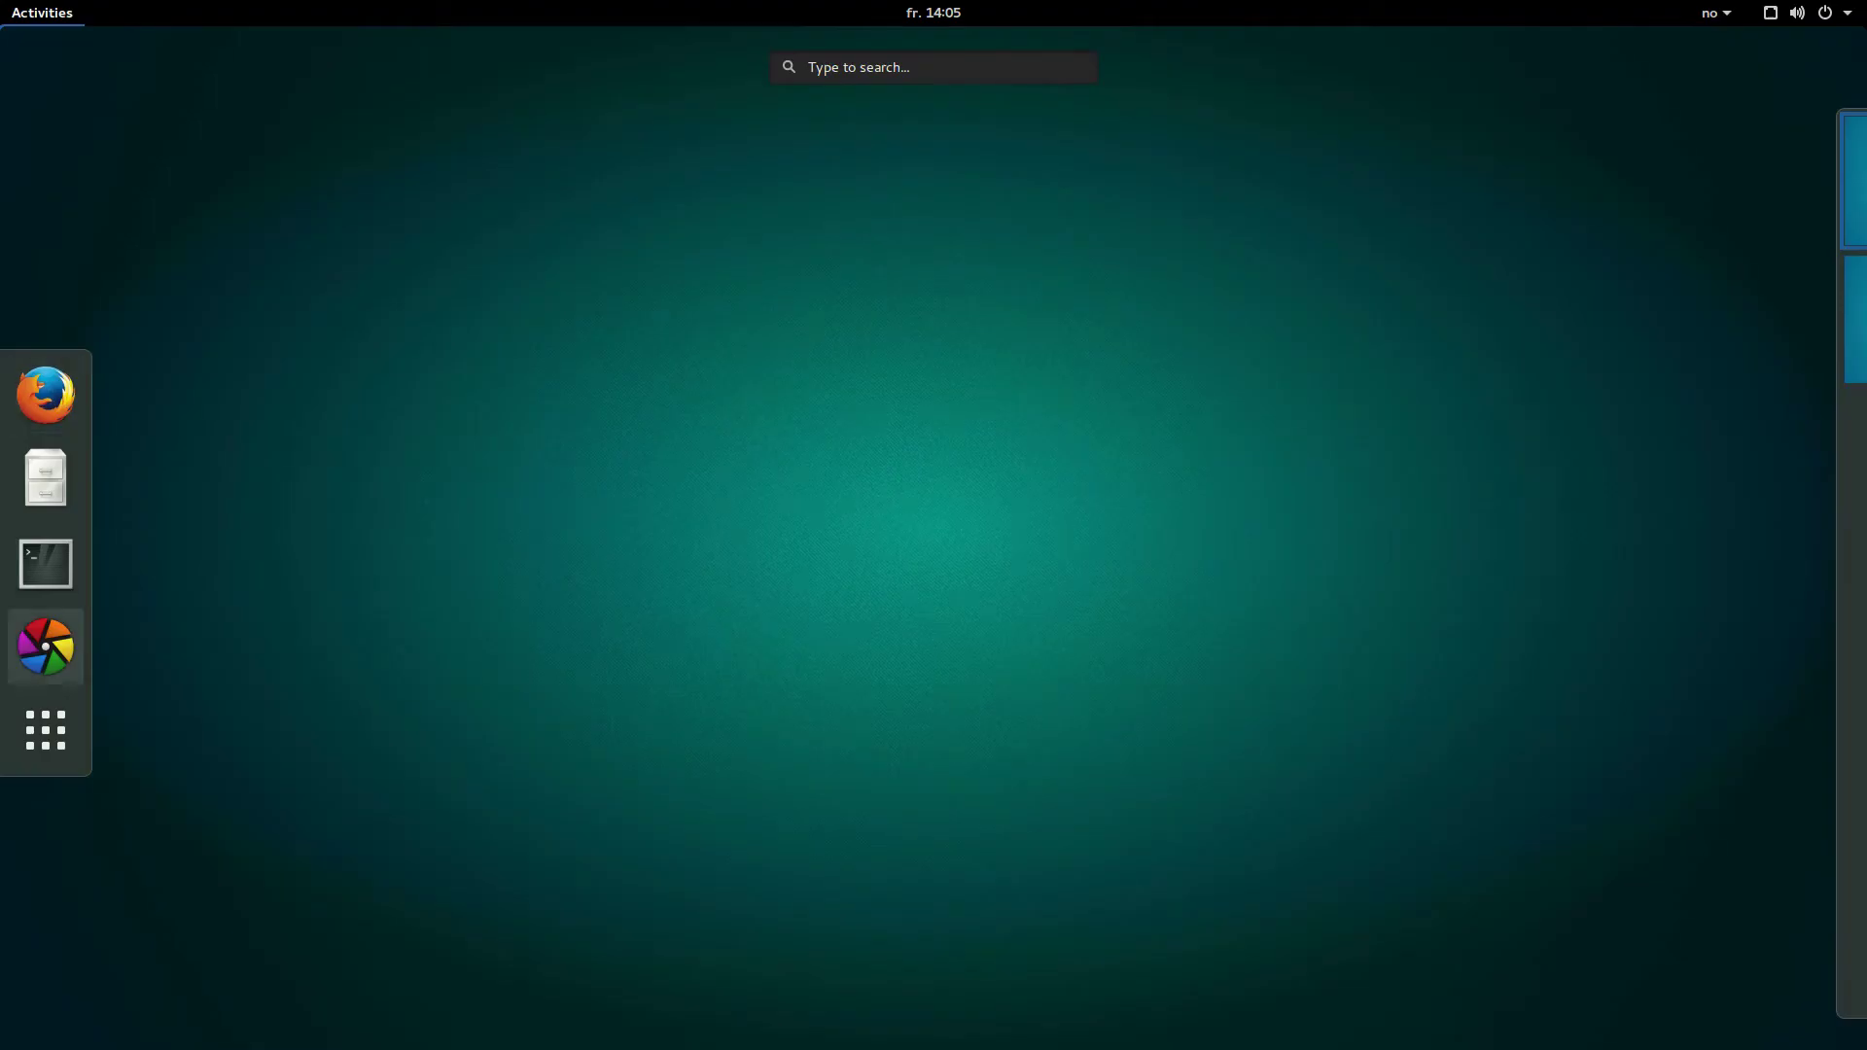
click(46, 645)
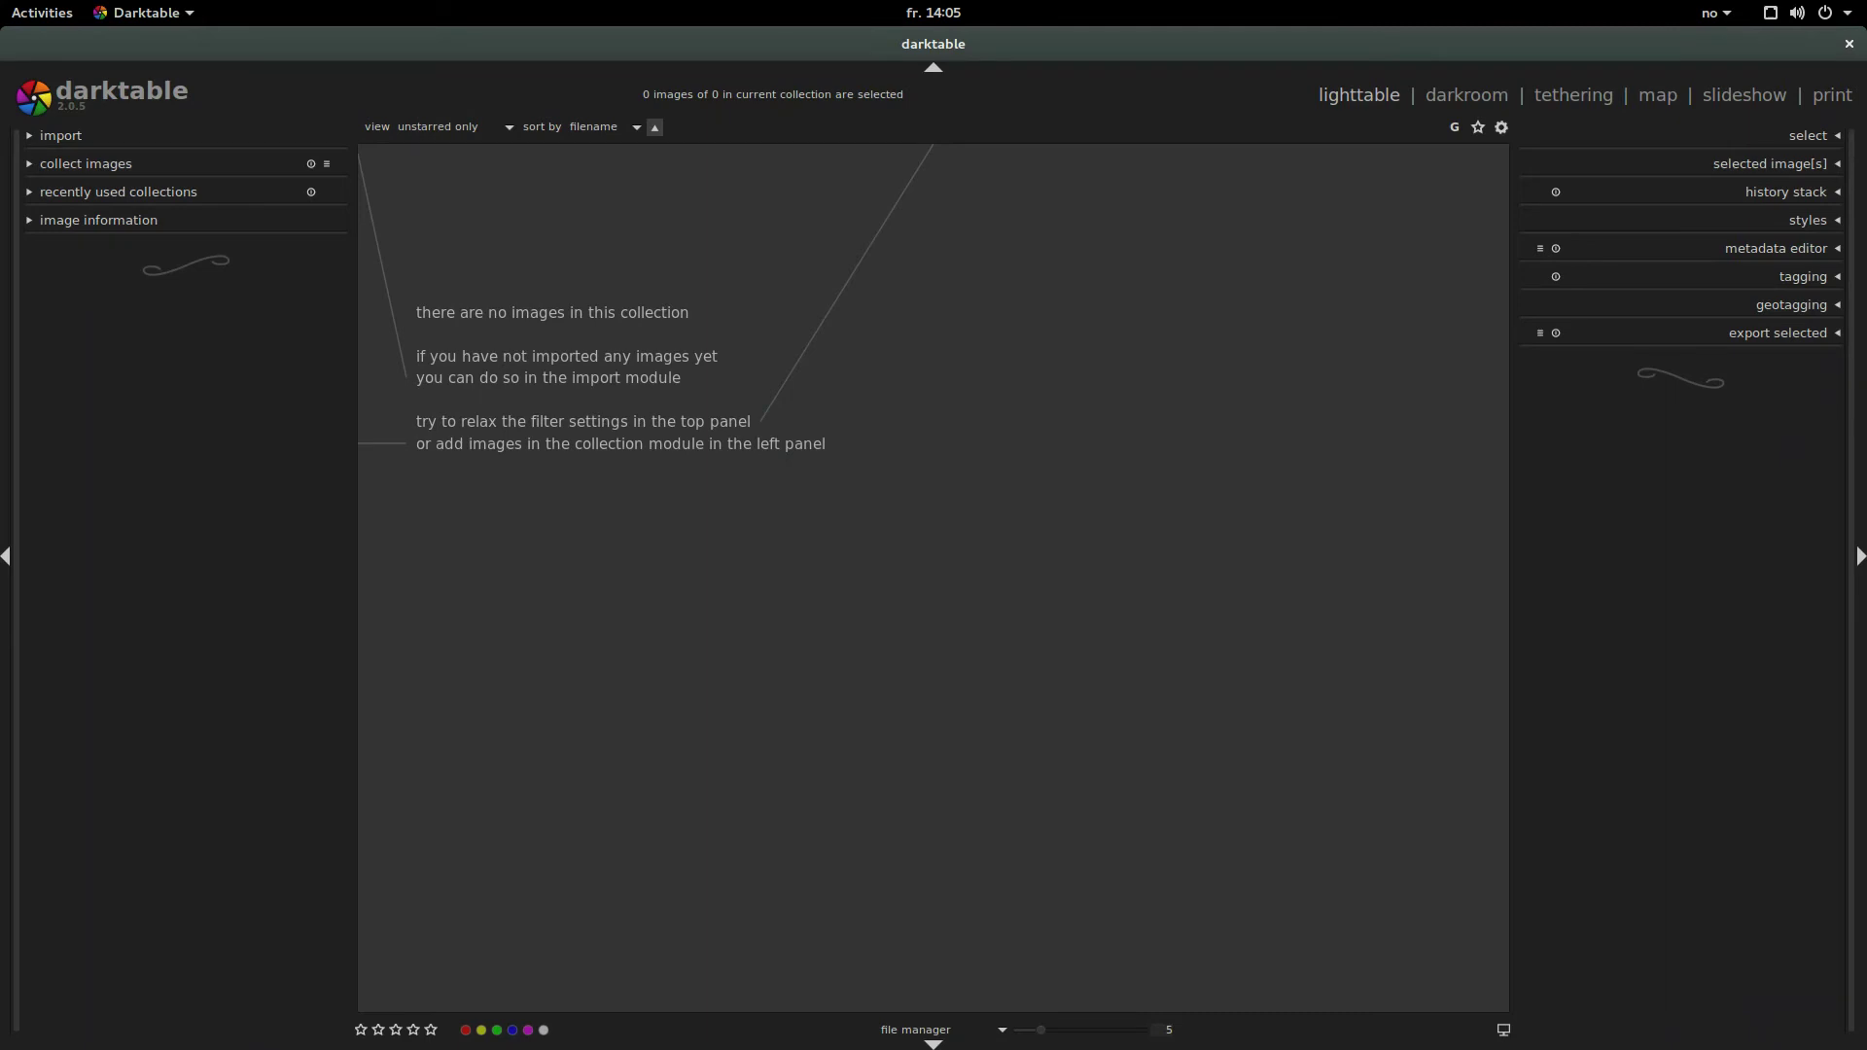
click(60, 135)
click(53, 164)
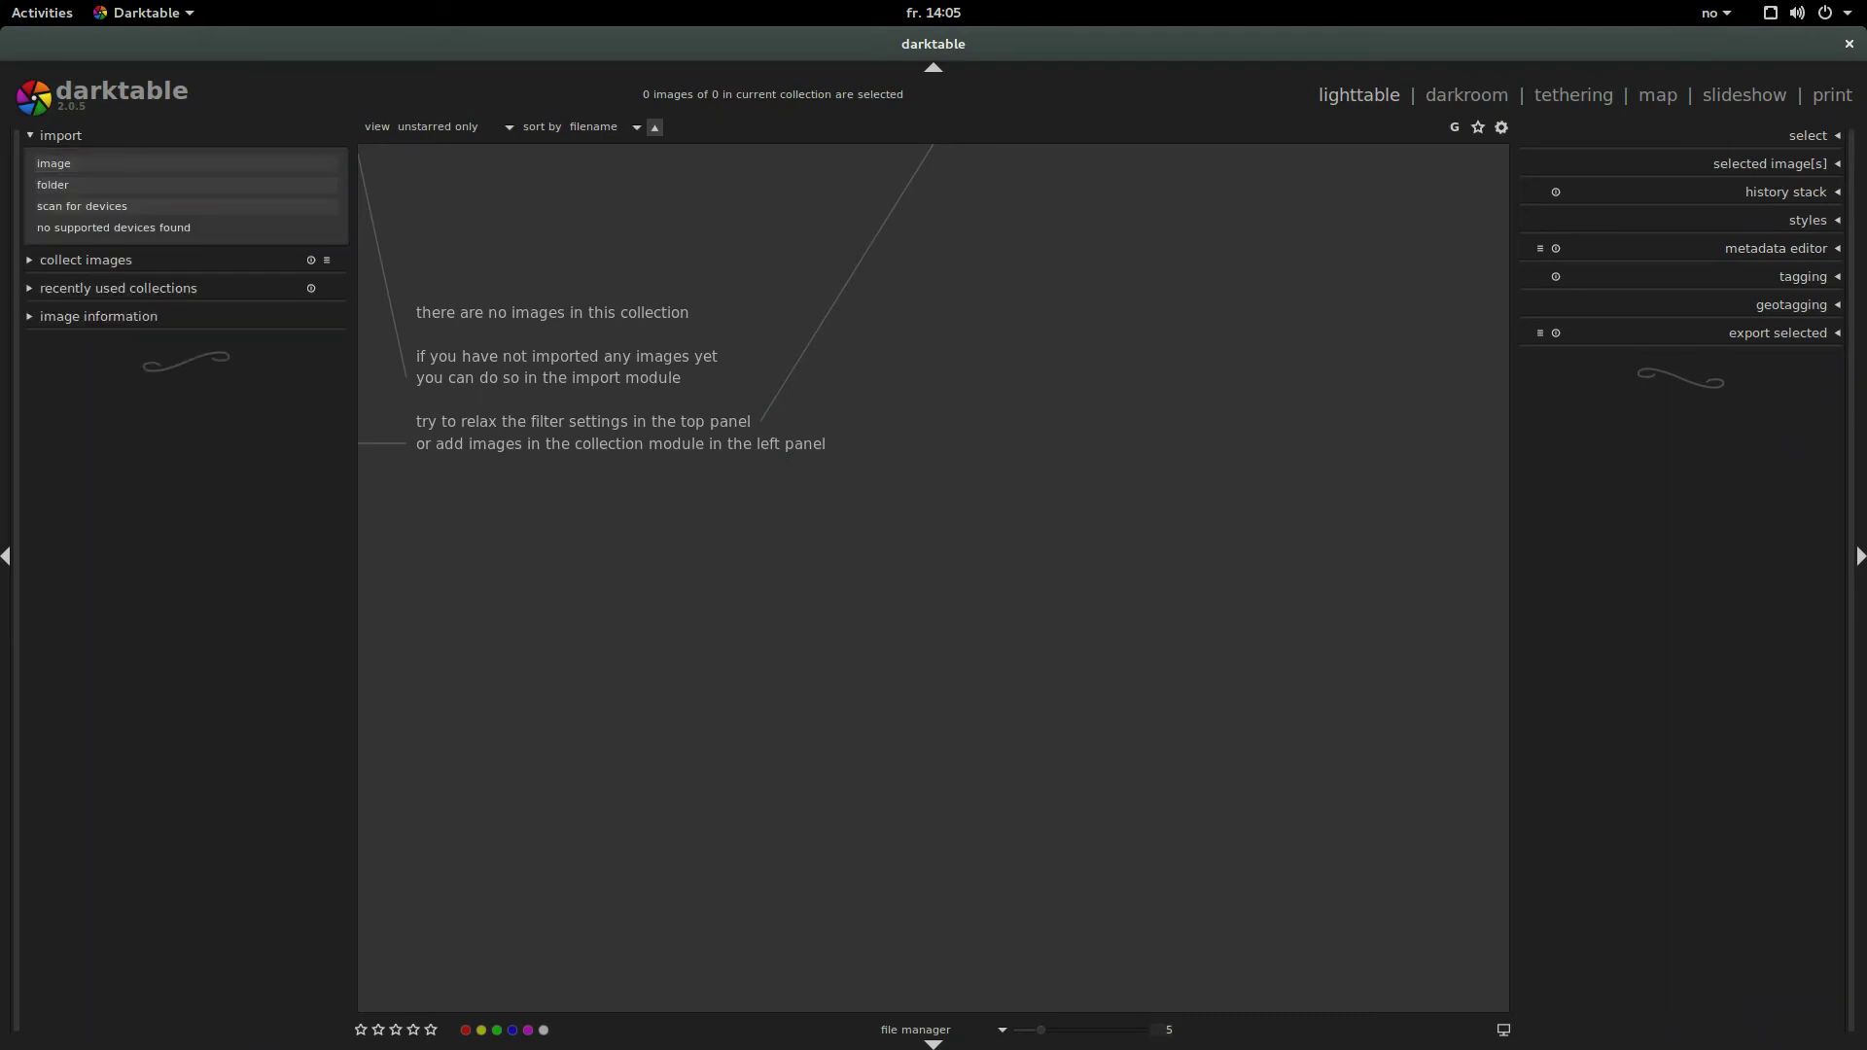
key(Down)
key(Down)
key(Down)
key(Down)
key(Down)
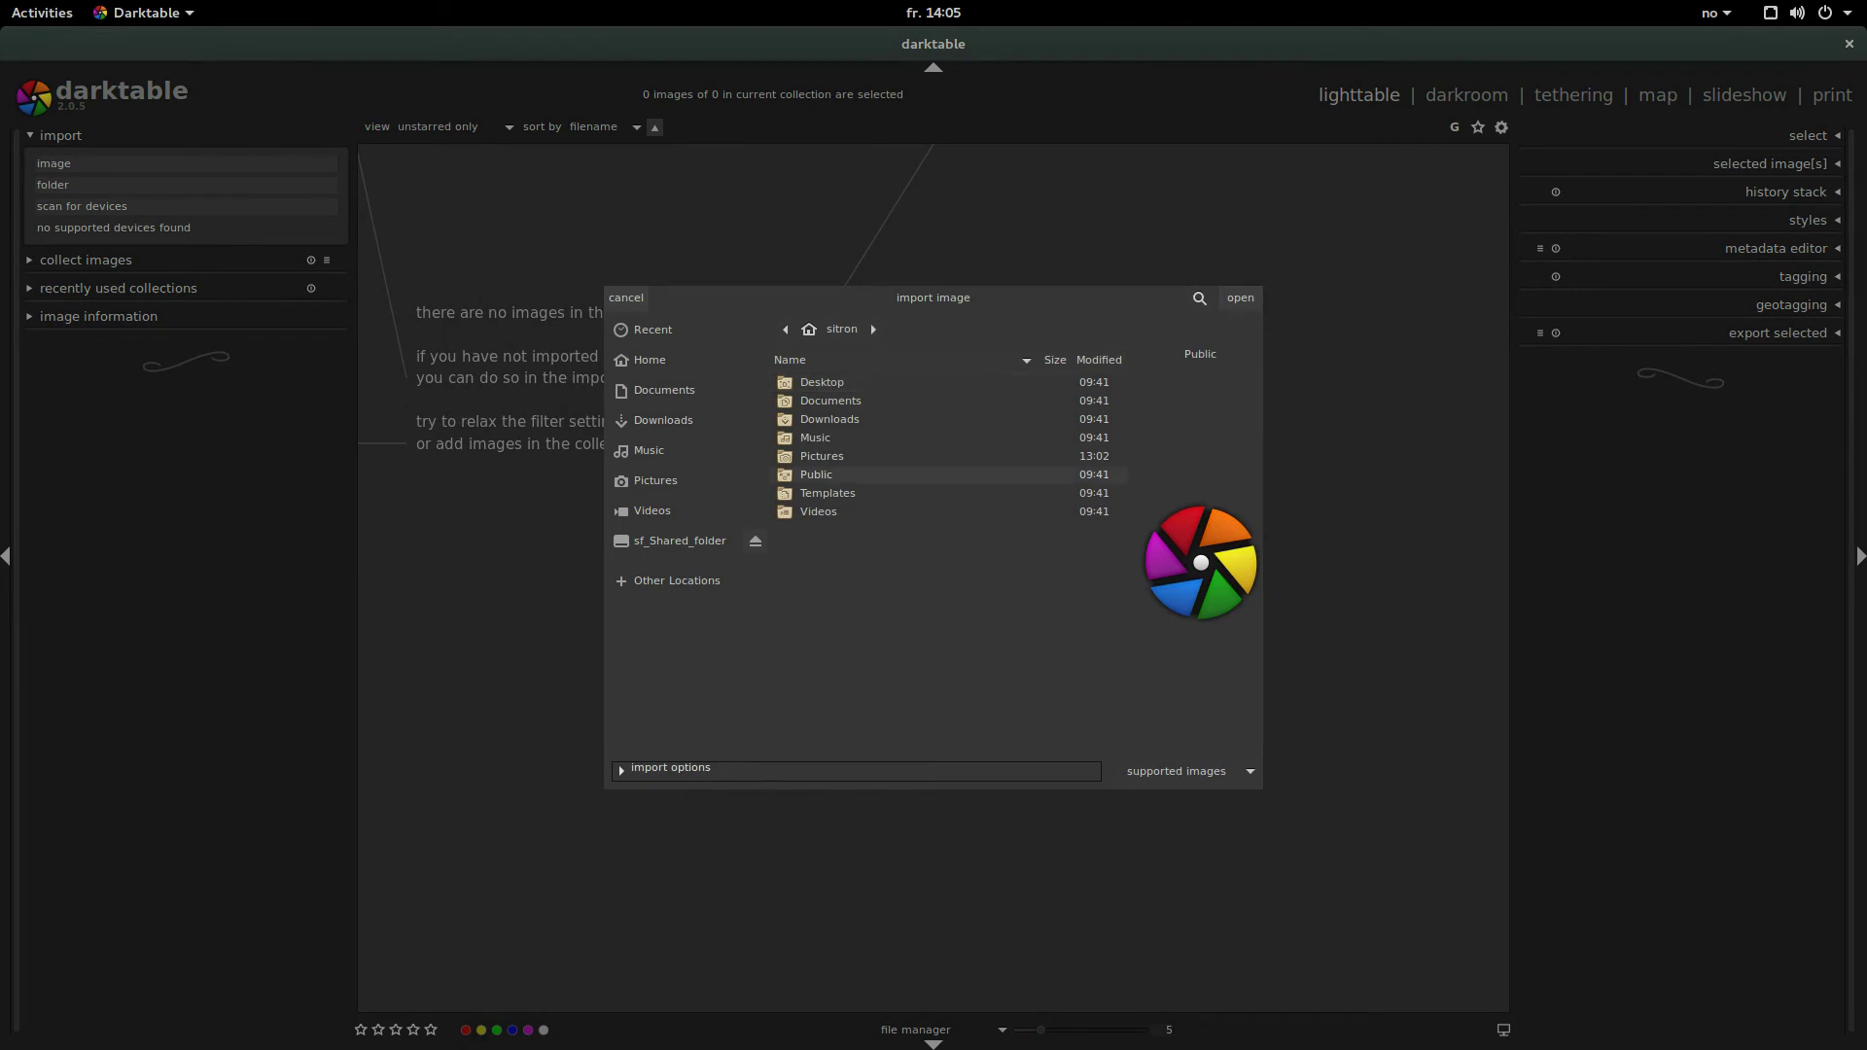
key(Up)
key(Return)
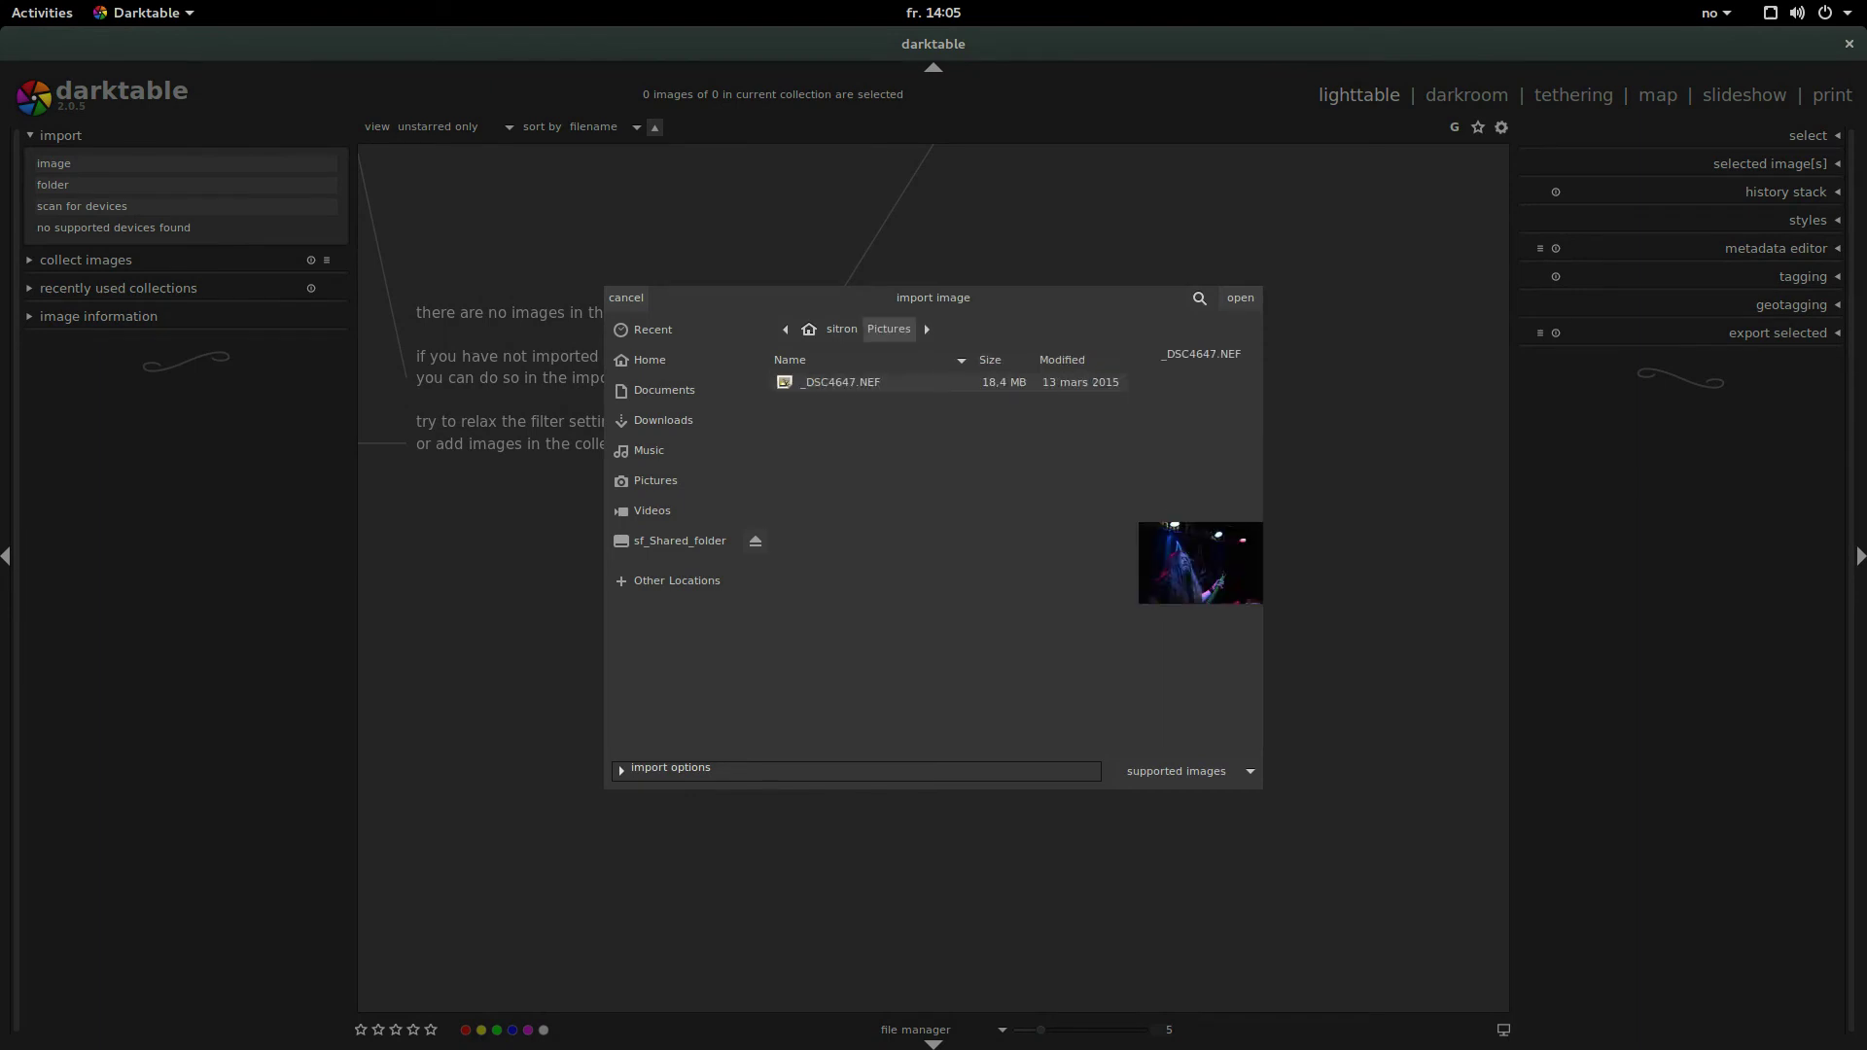
key(Return)
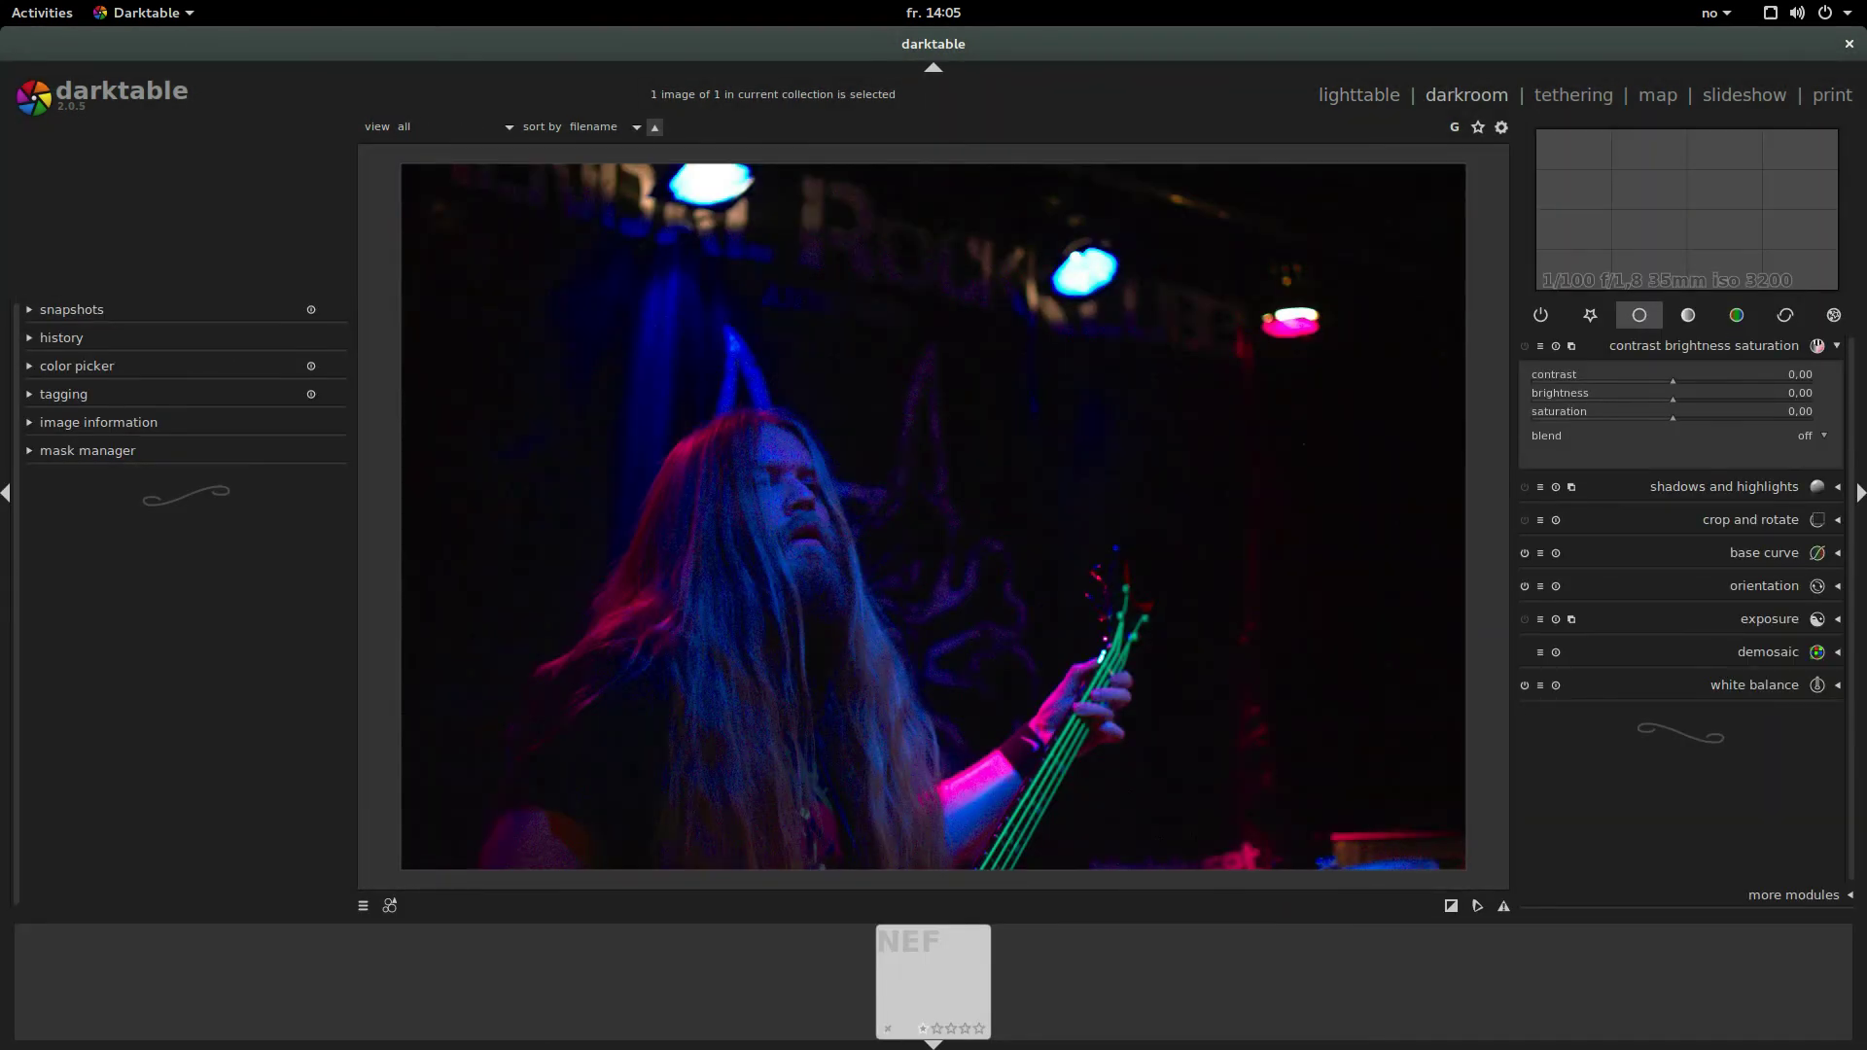
- Zoom in on the musician's face and revert the photo's history to the "2 - orientation" entry
scroll(734, 679, up, 8)
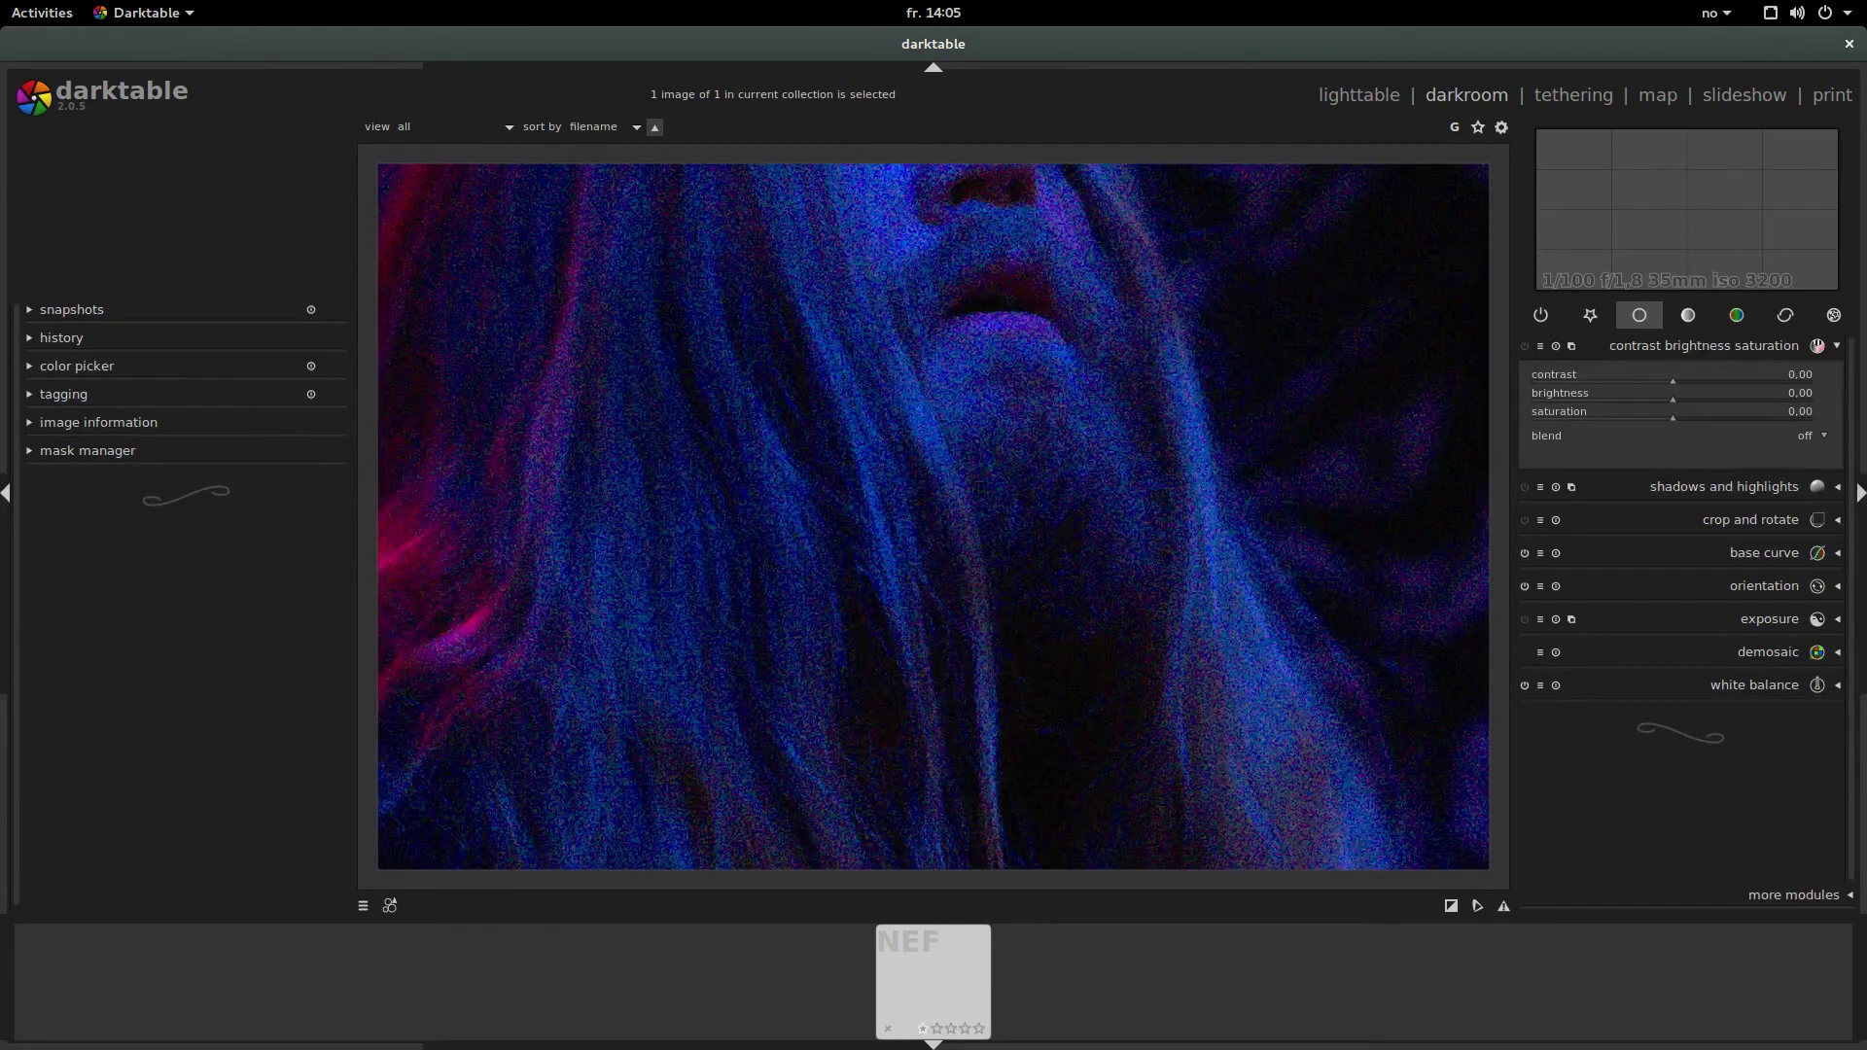
drag(934, 467, 898, 679)
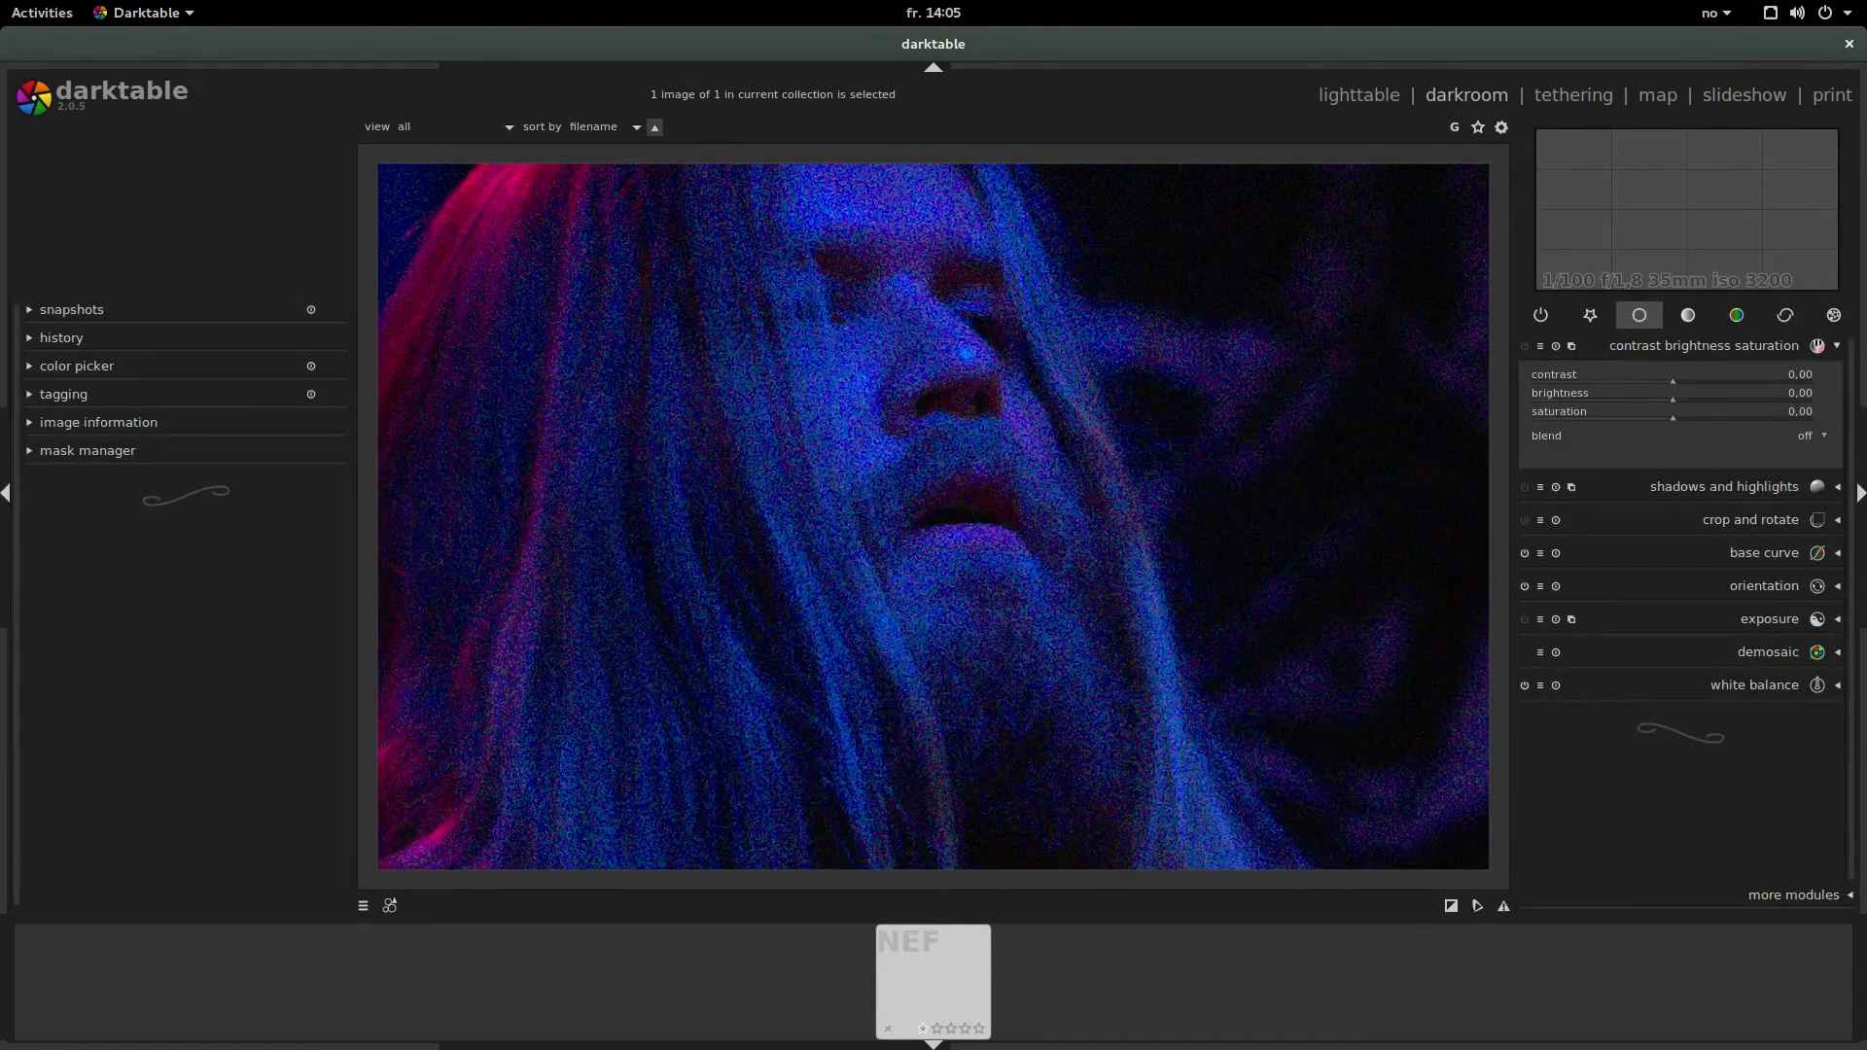
click(61, 338)
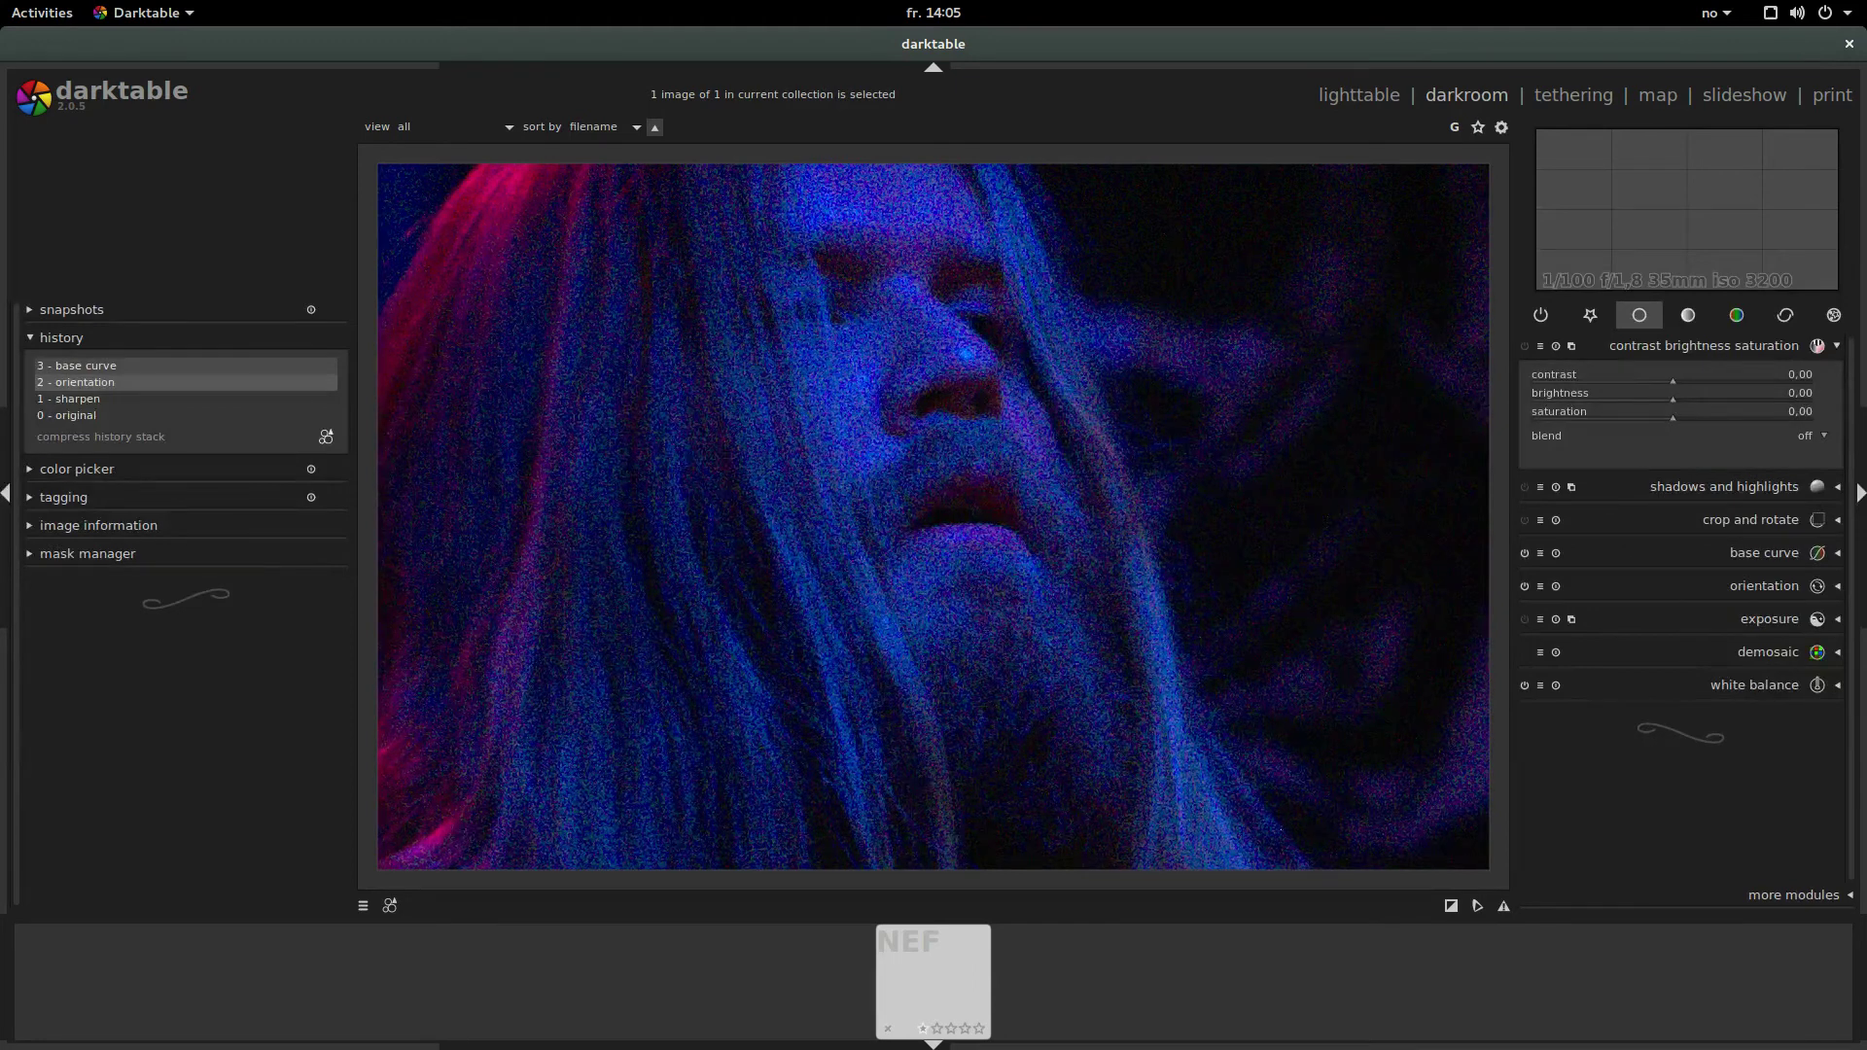
click(85, 382)
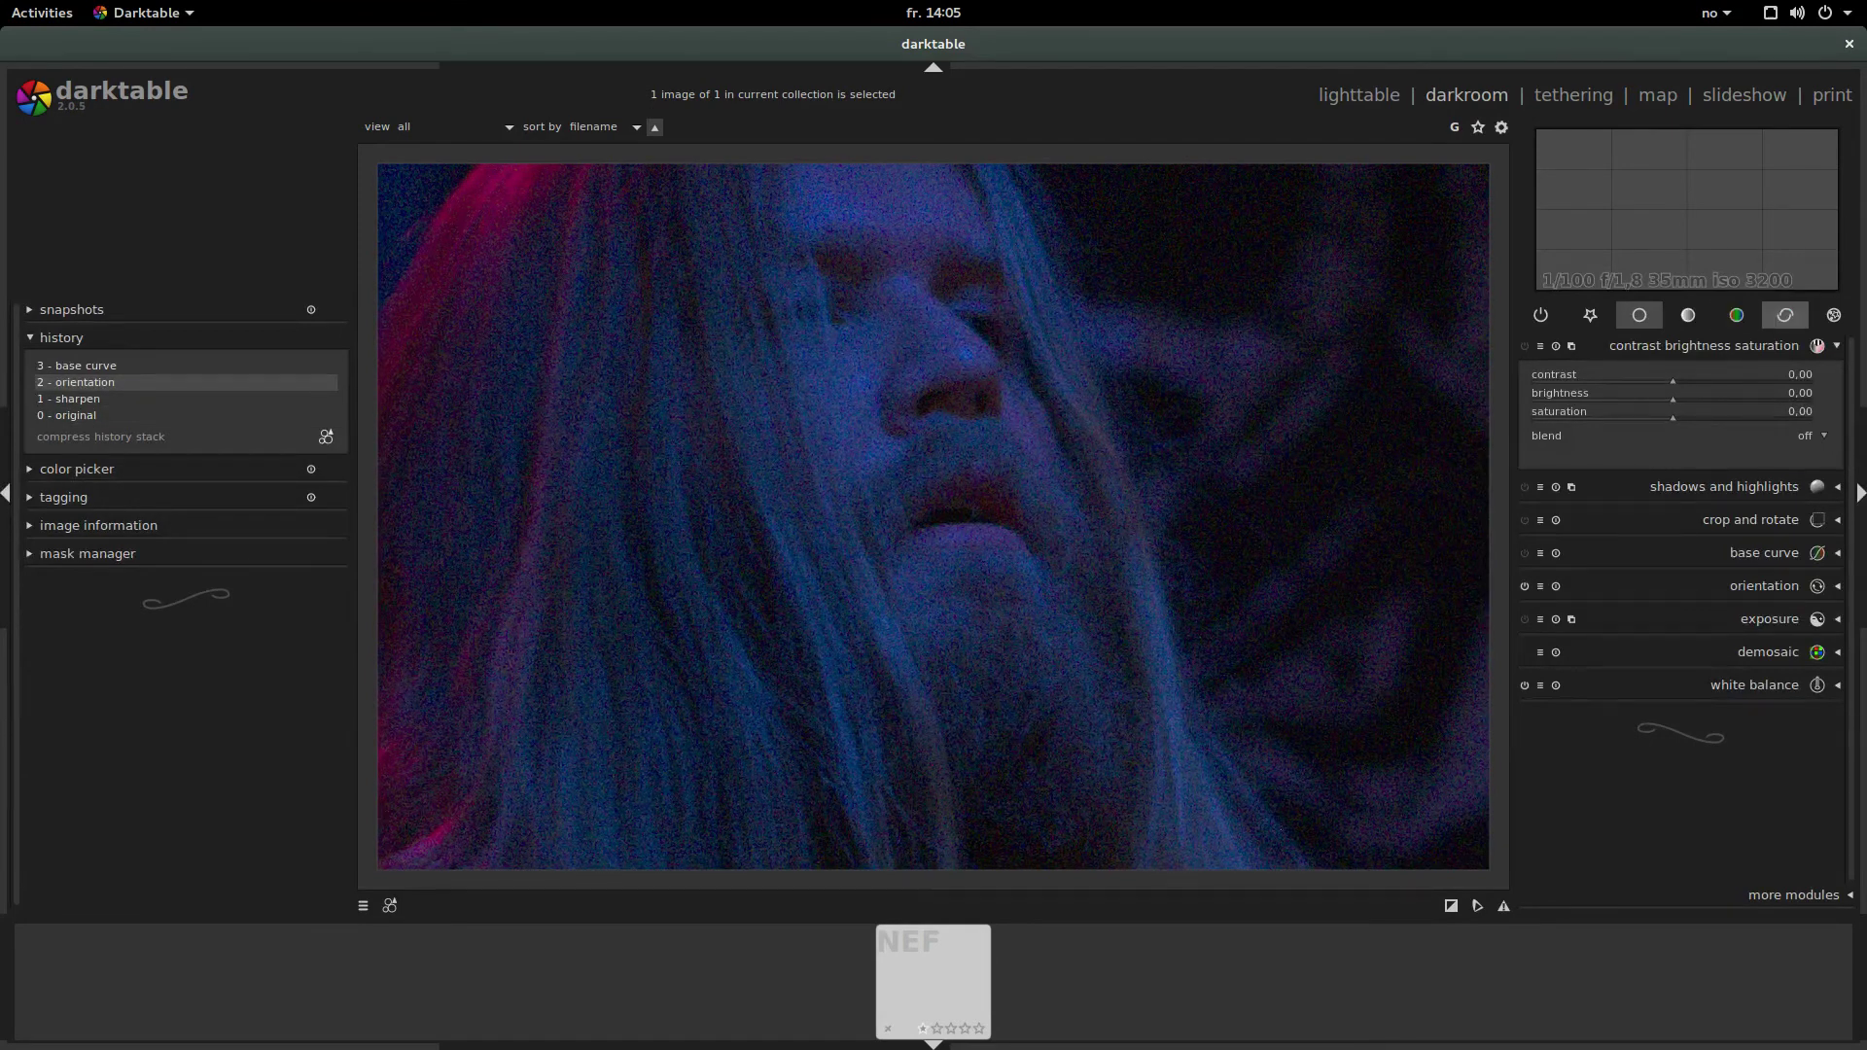
- Set the photo's input color profile to the second Nikon D7000 for NEF Mode2 v2.0.0.3000 entry
click(1785, 315)
click(1736, 315)
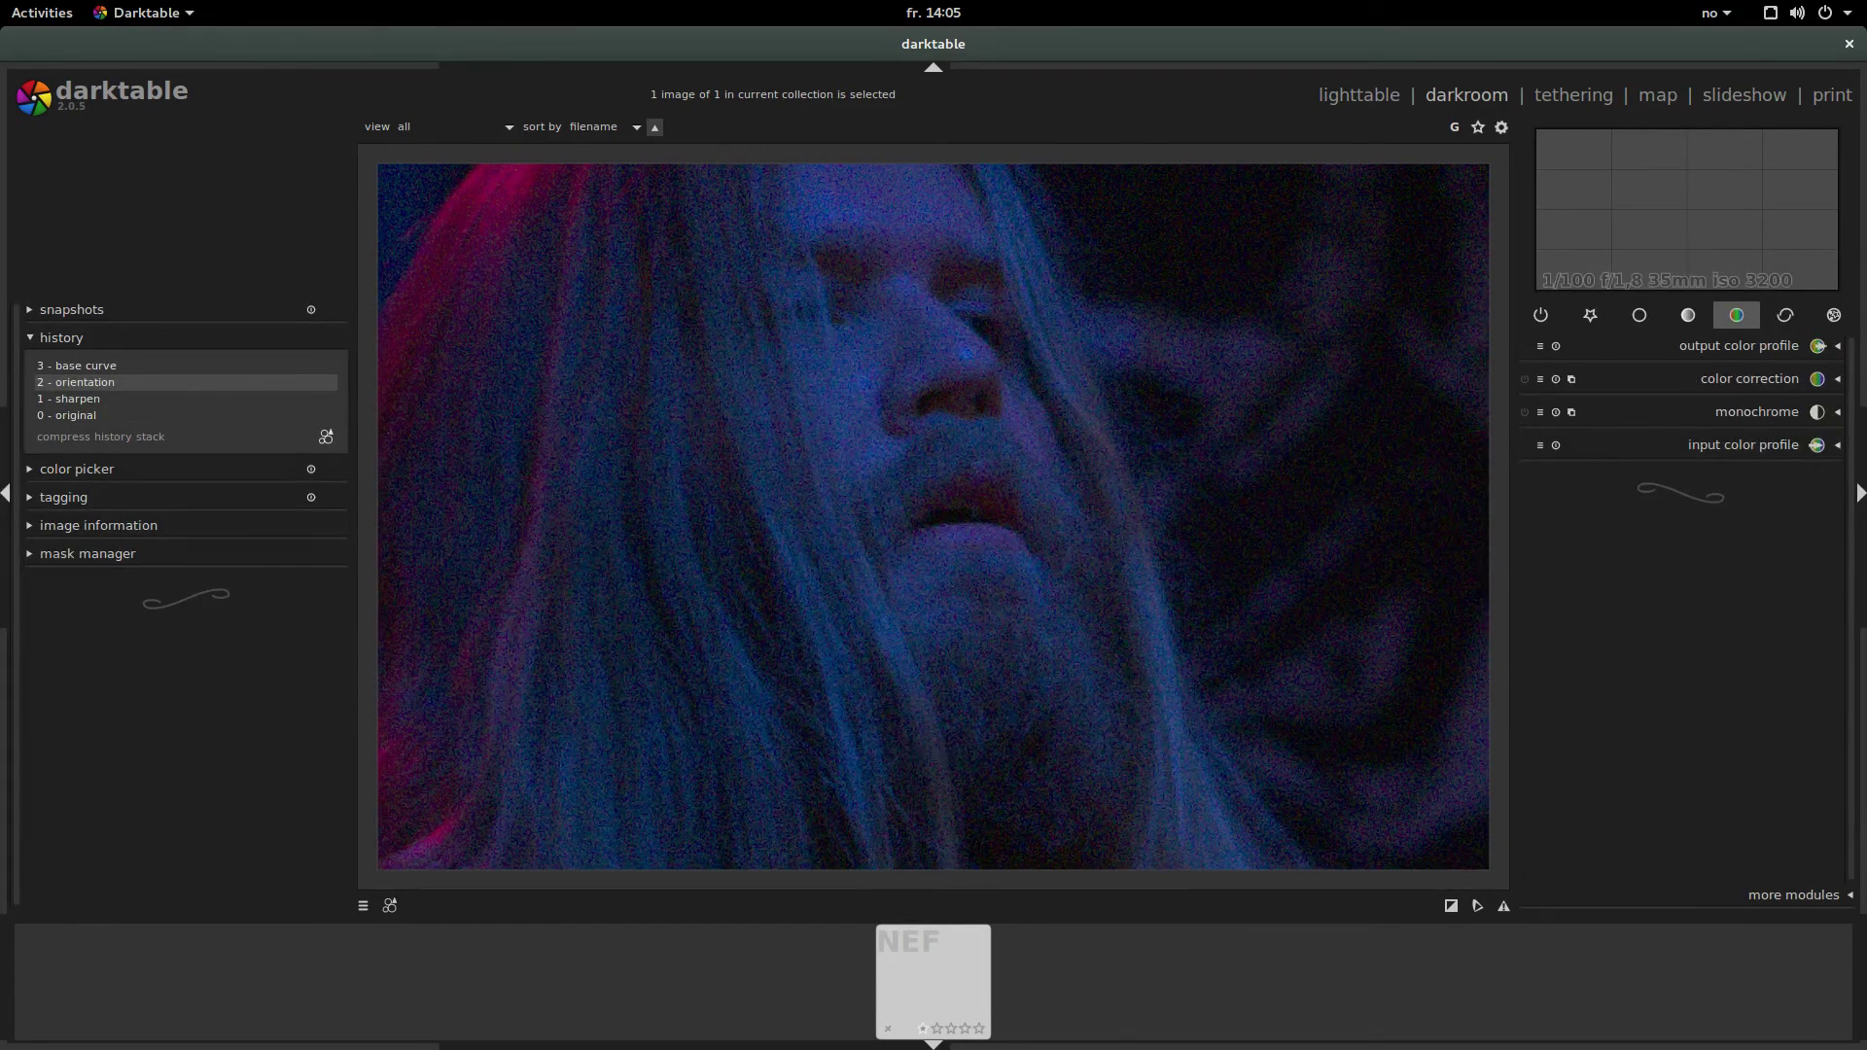
click(1742, 446)
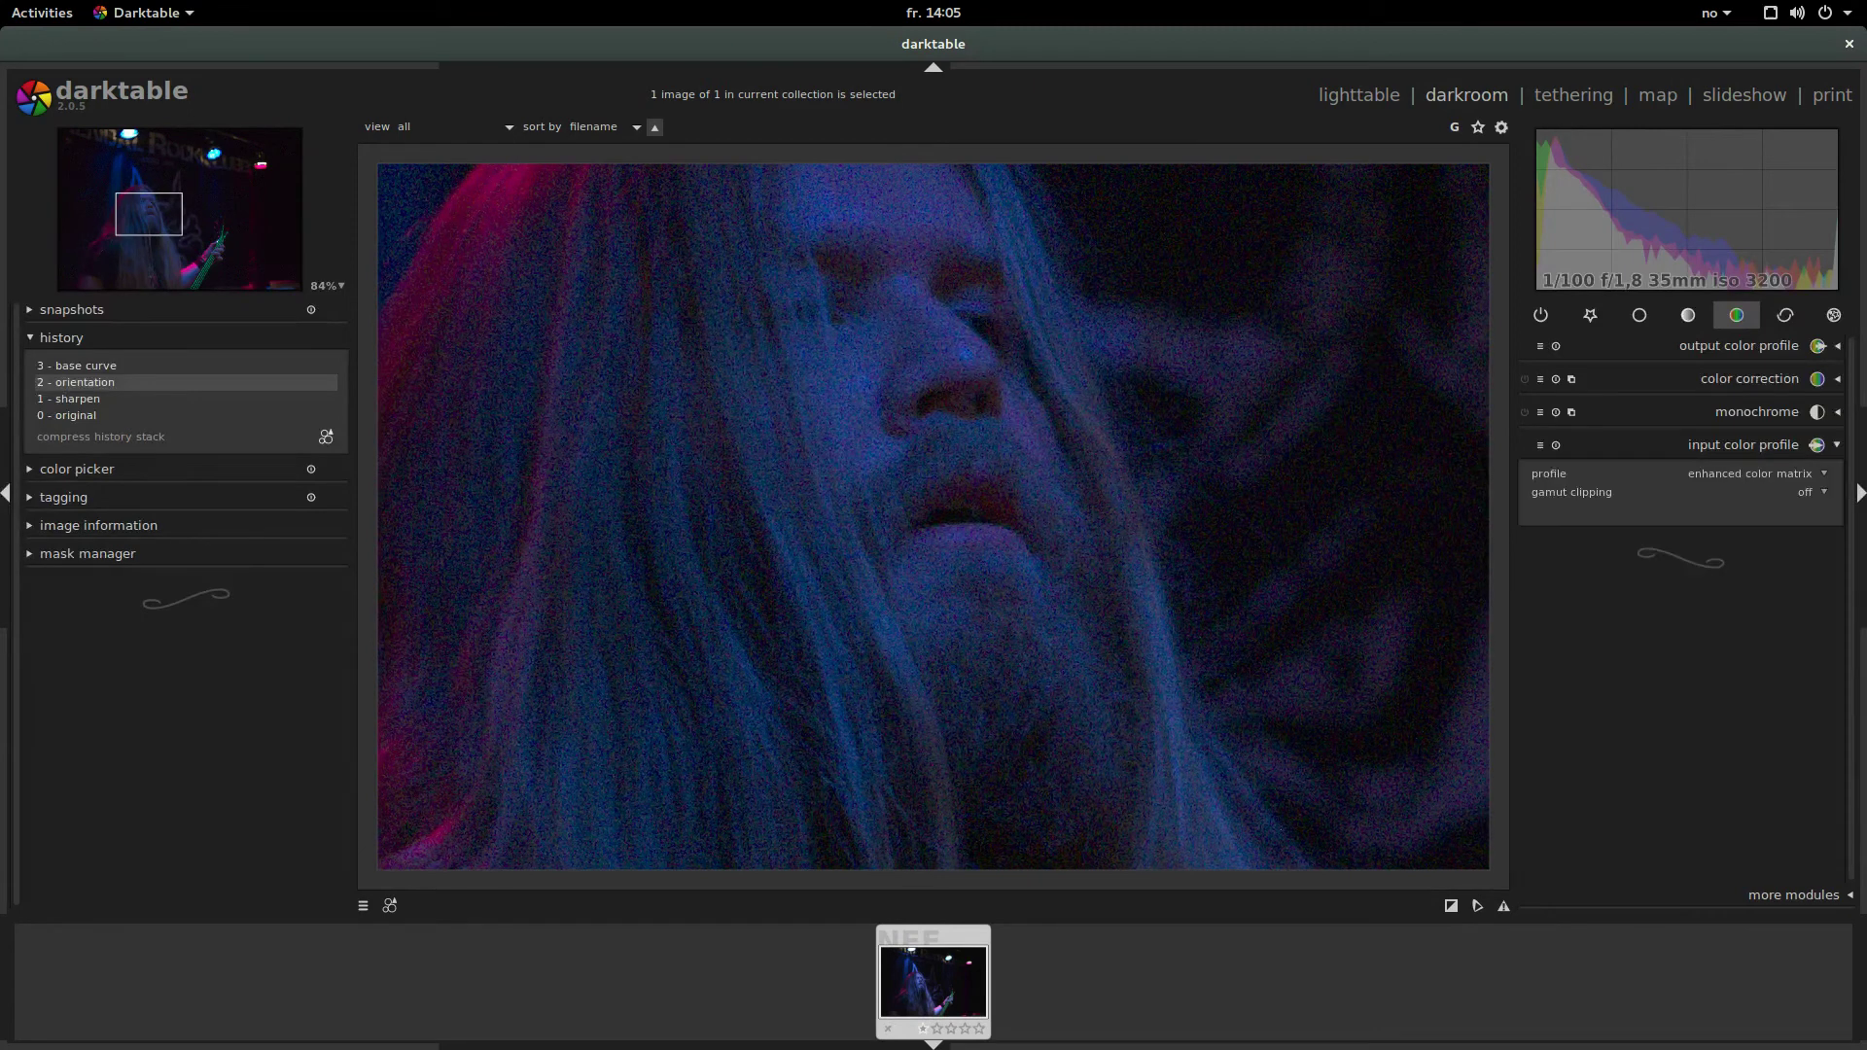
click(1750, 474)
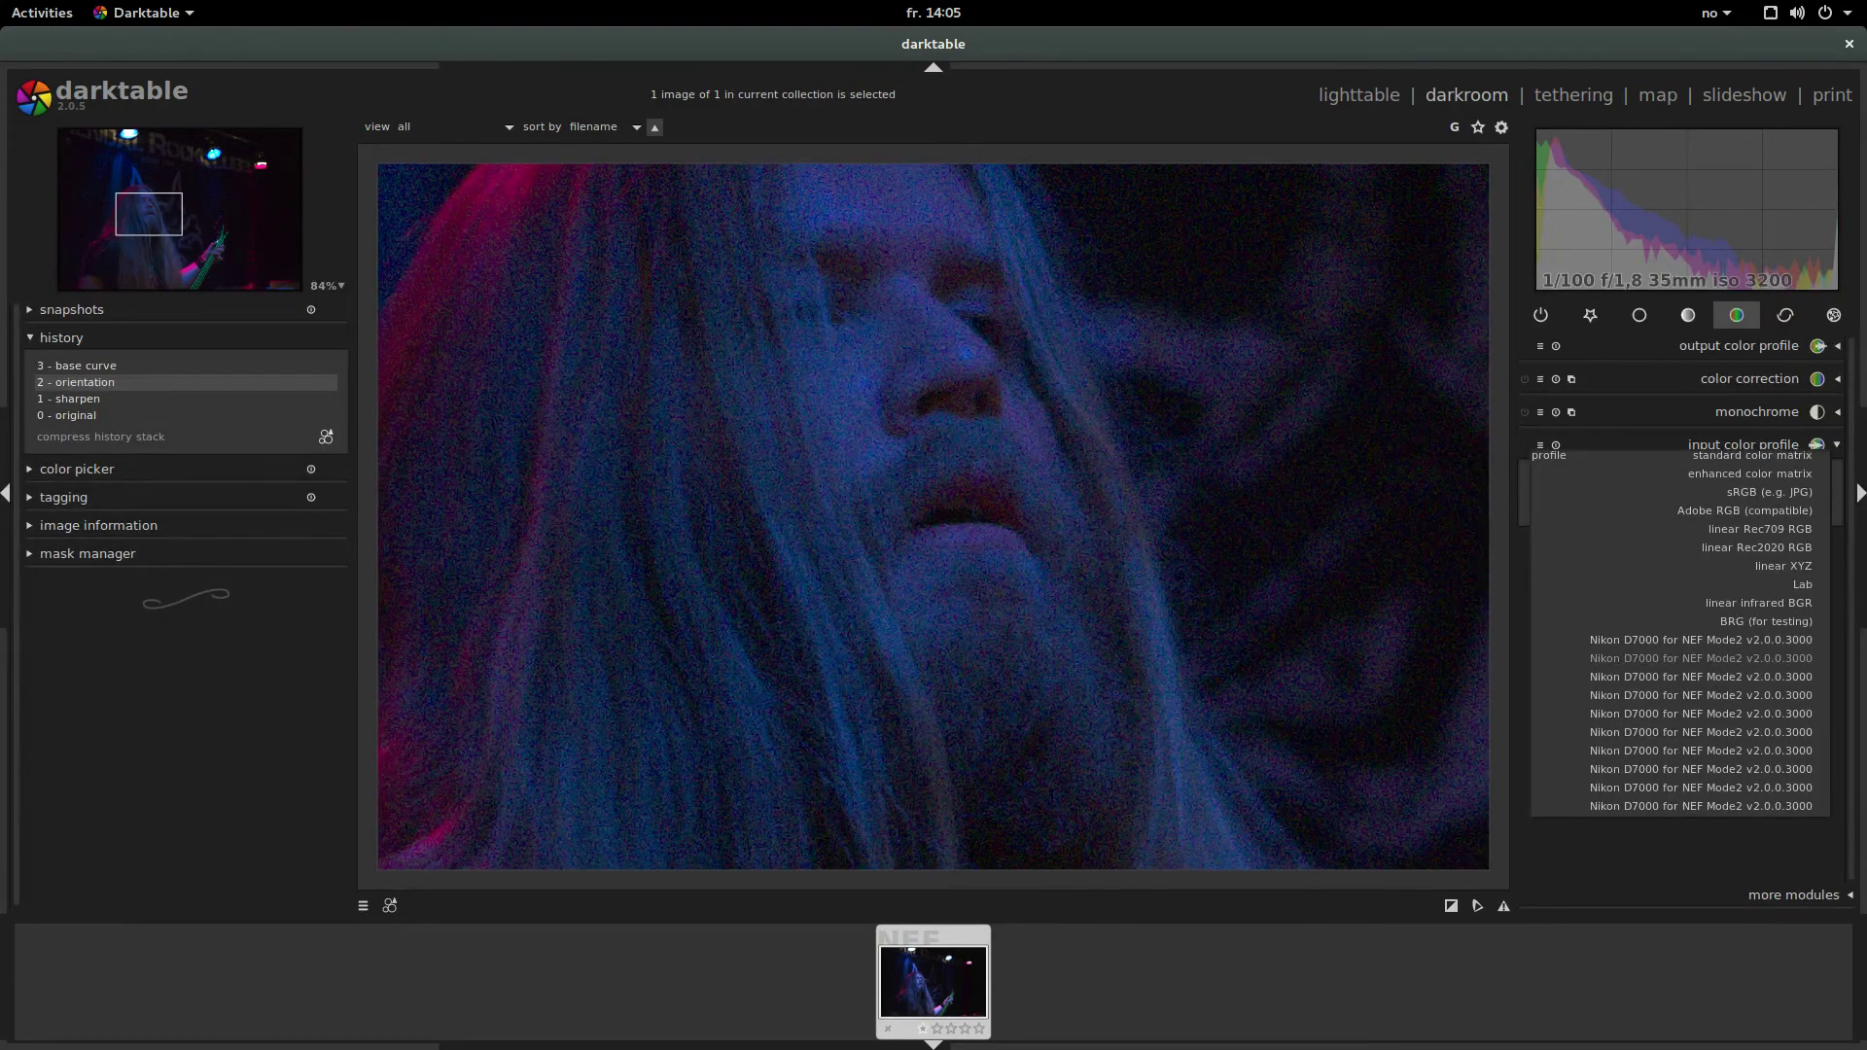
click(1700, 659)
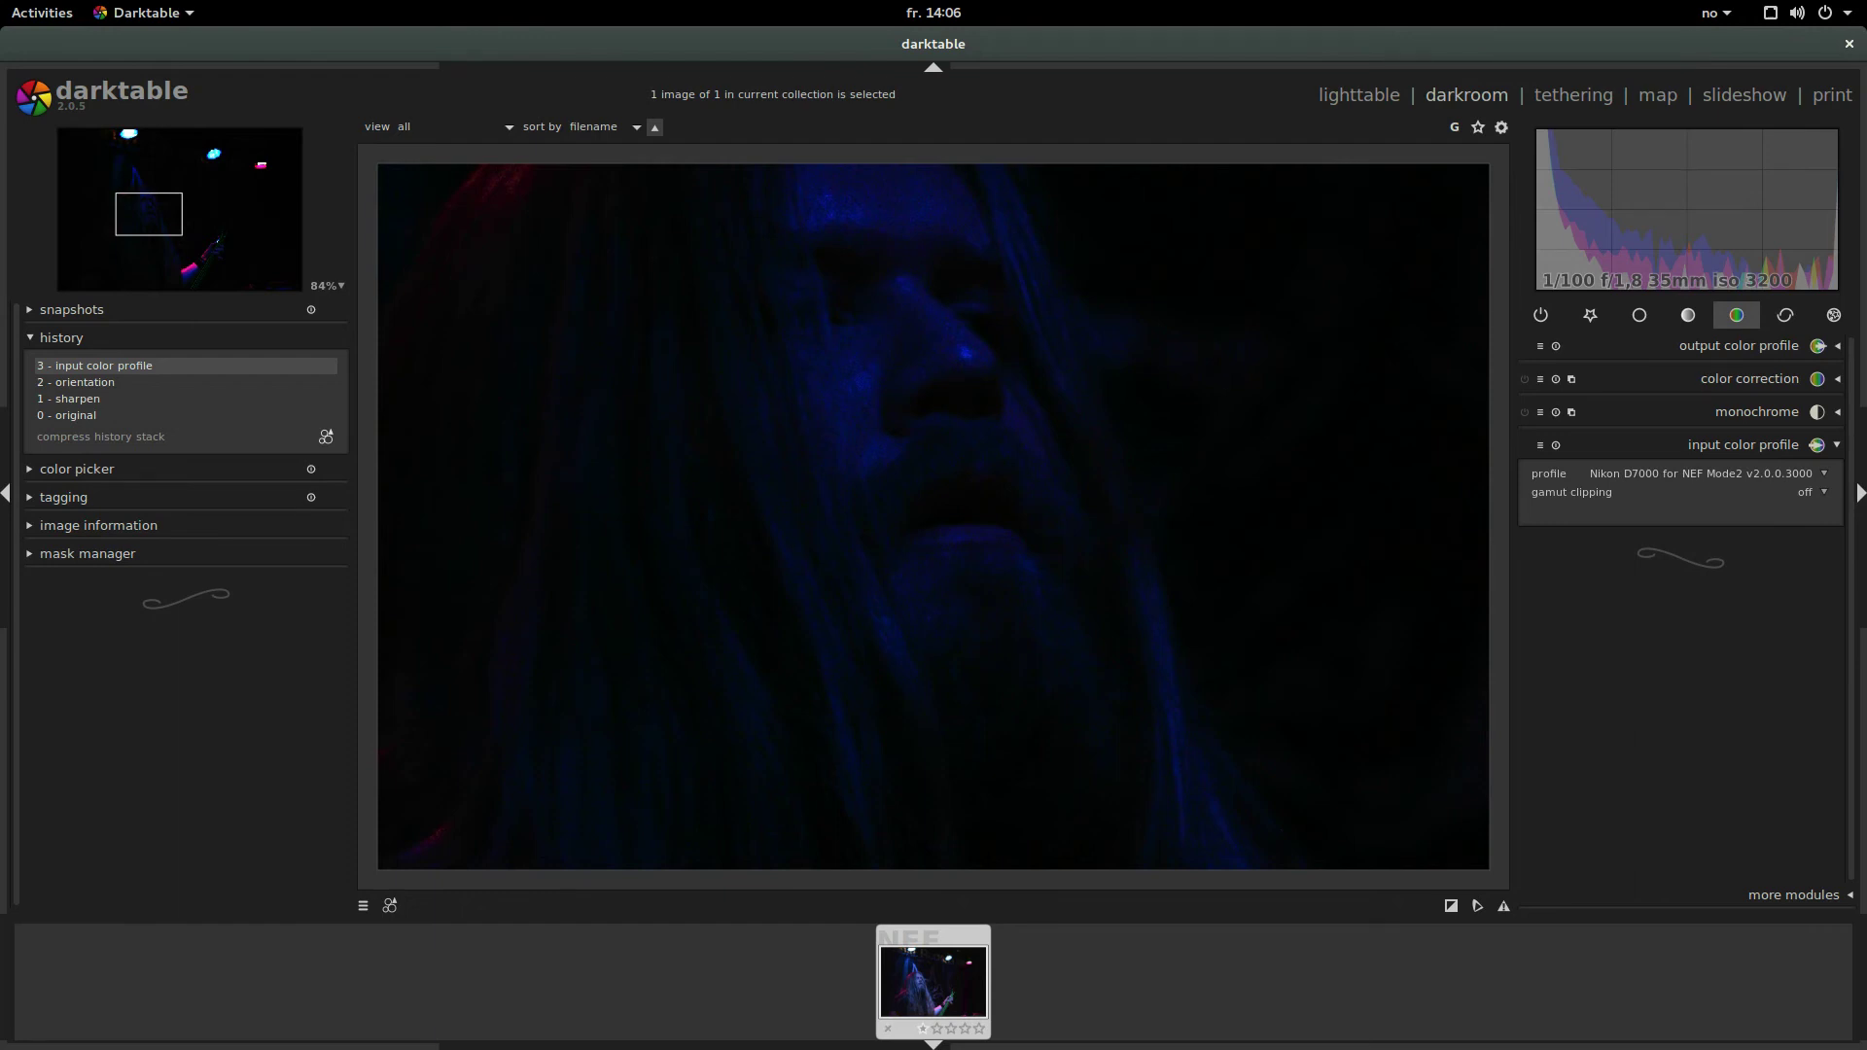
- Add the unbreak input profile module to the photo's editing modules and set its linear value to 0.0000
click(1794, 896)
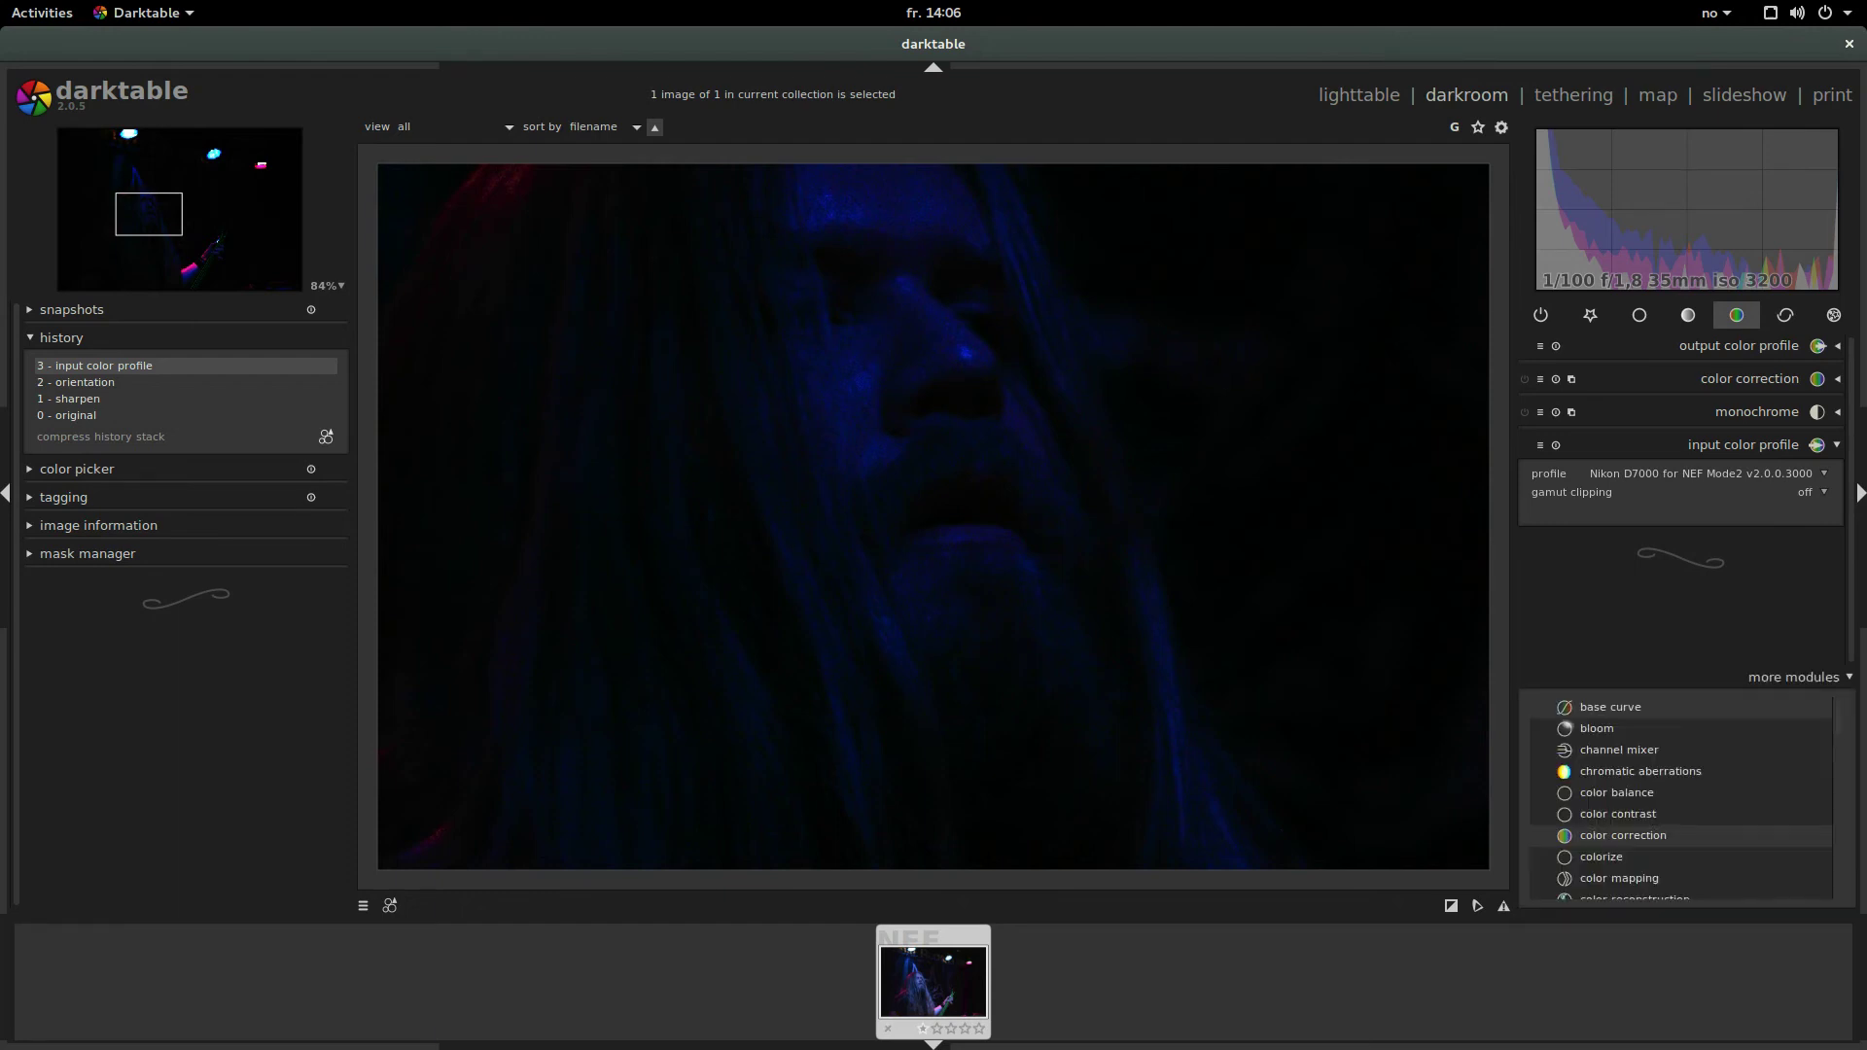
scroll(1680, 800, down, 2)
scroll(1680, 798, down, 10)
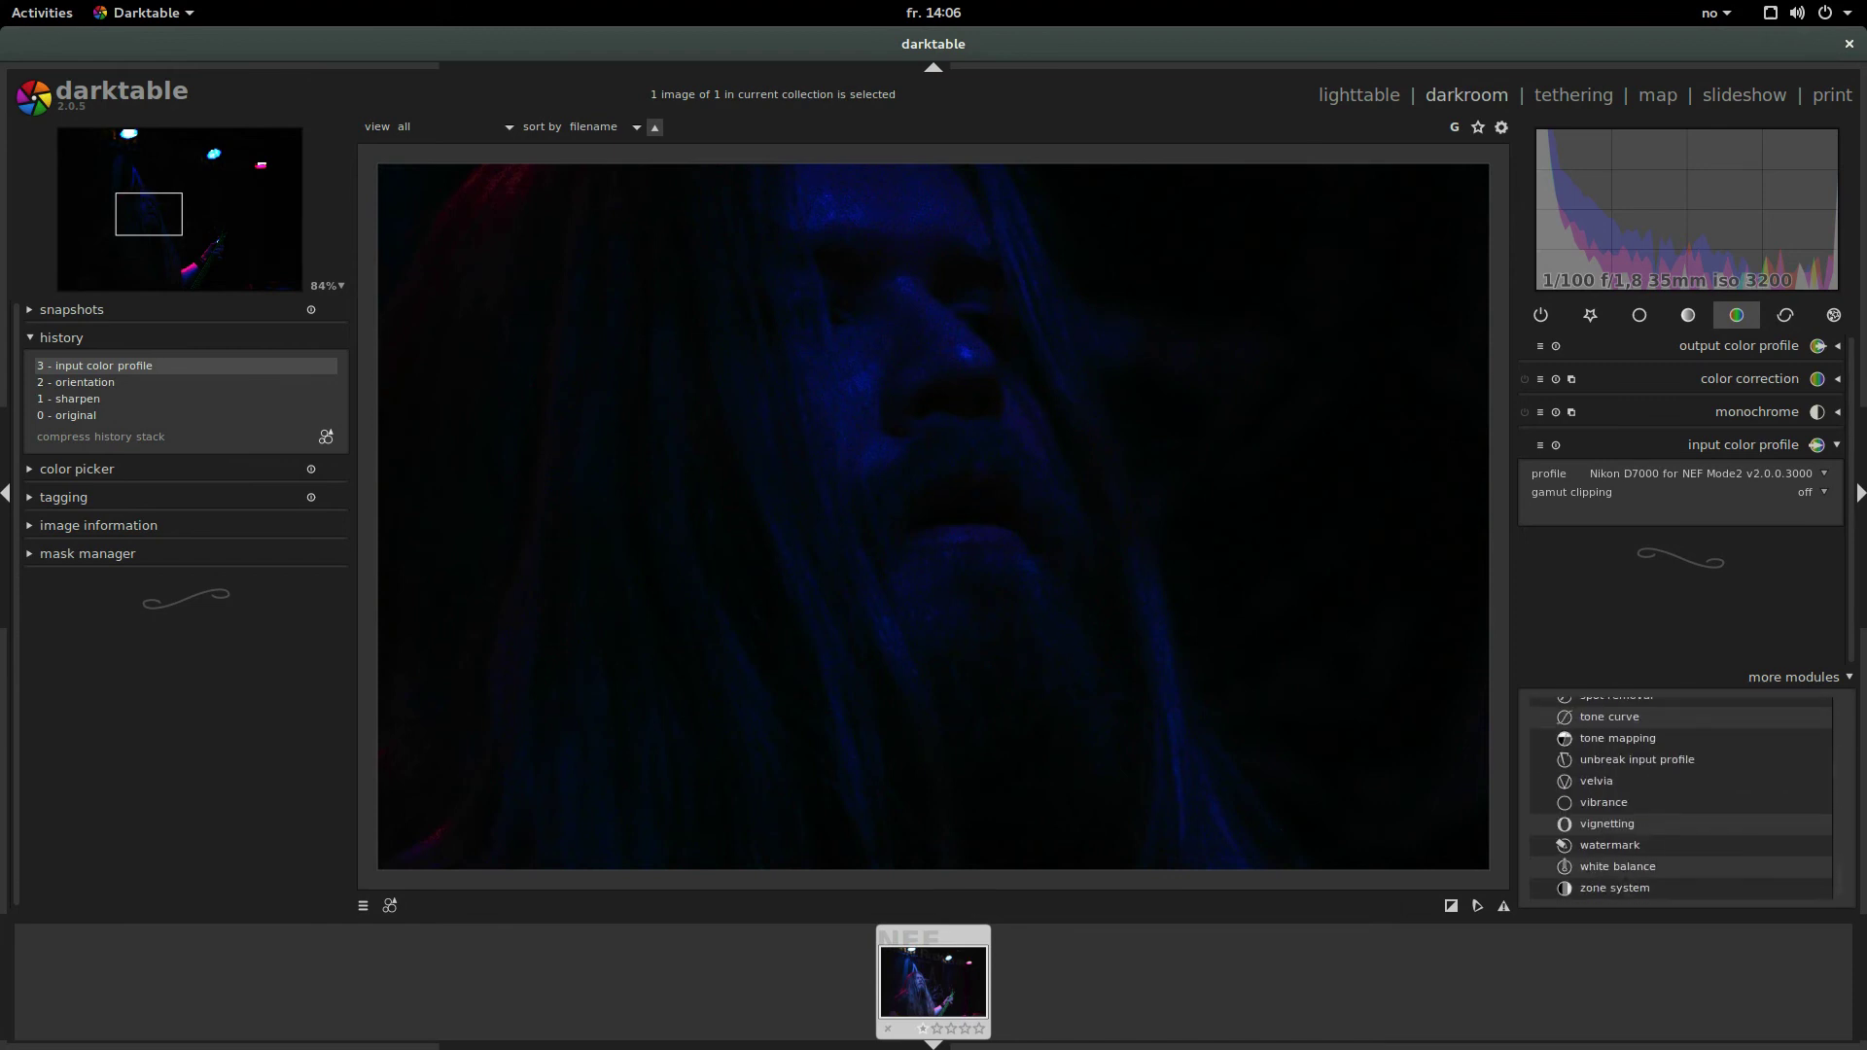
click(1636, 759)
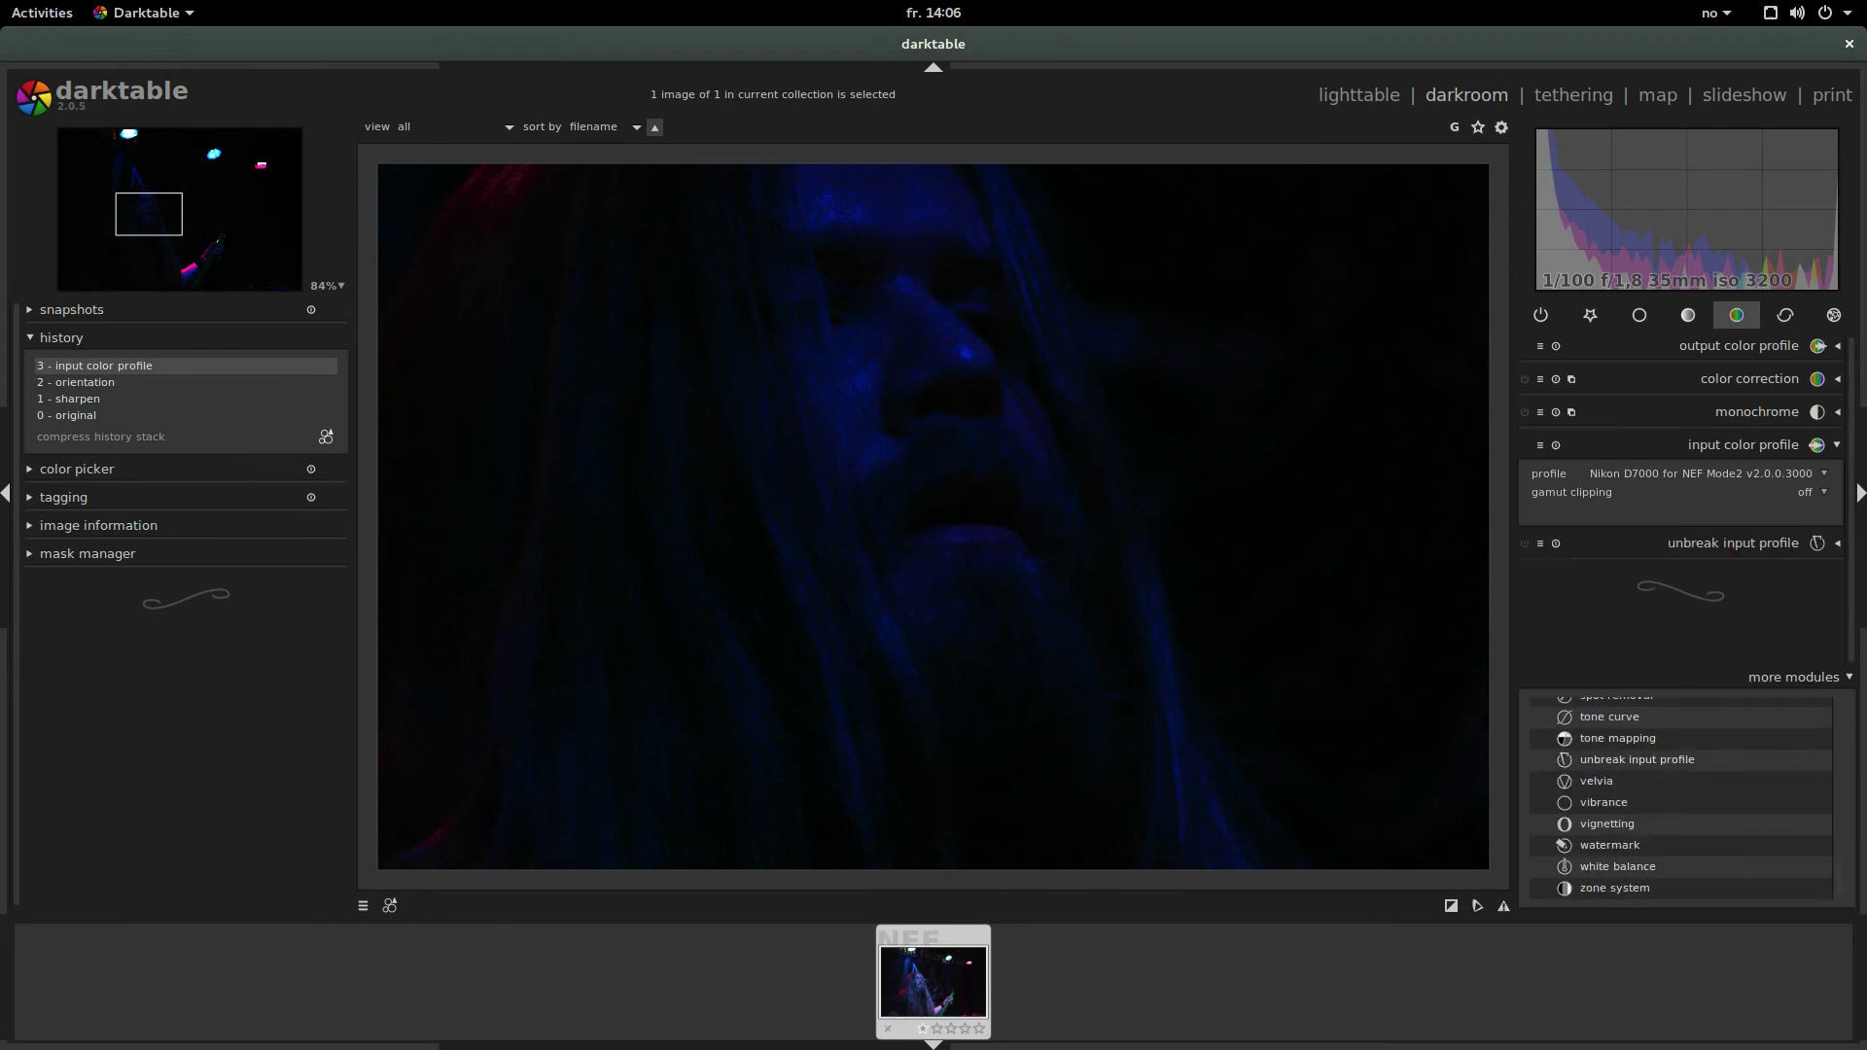
click(1733, 543)
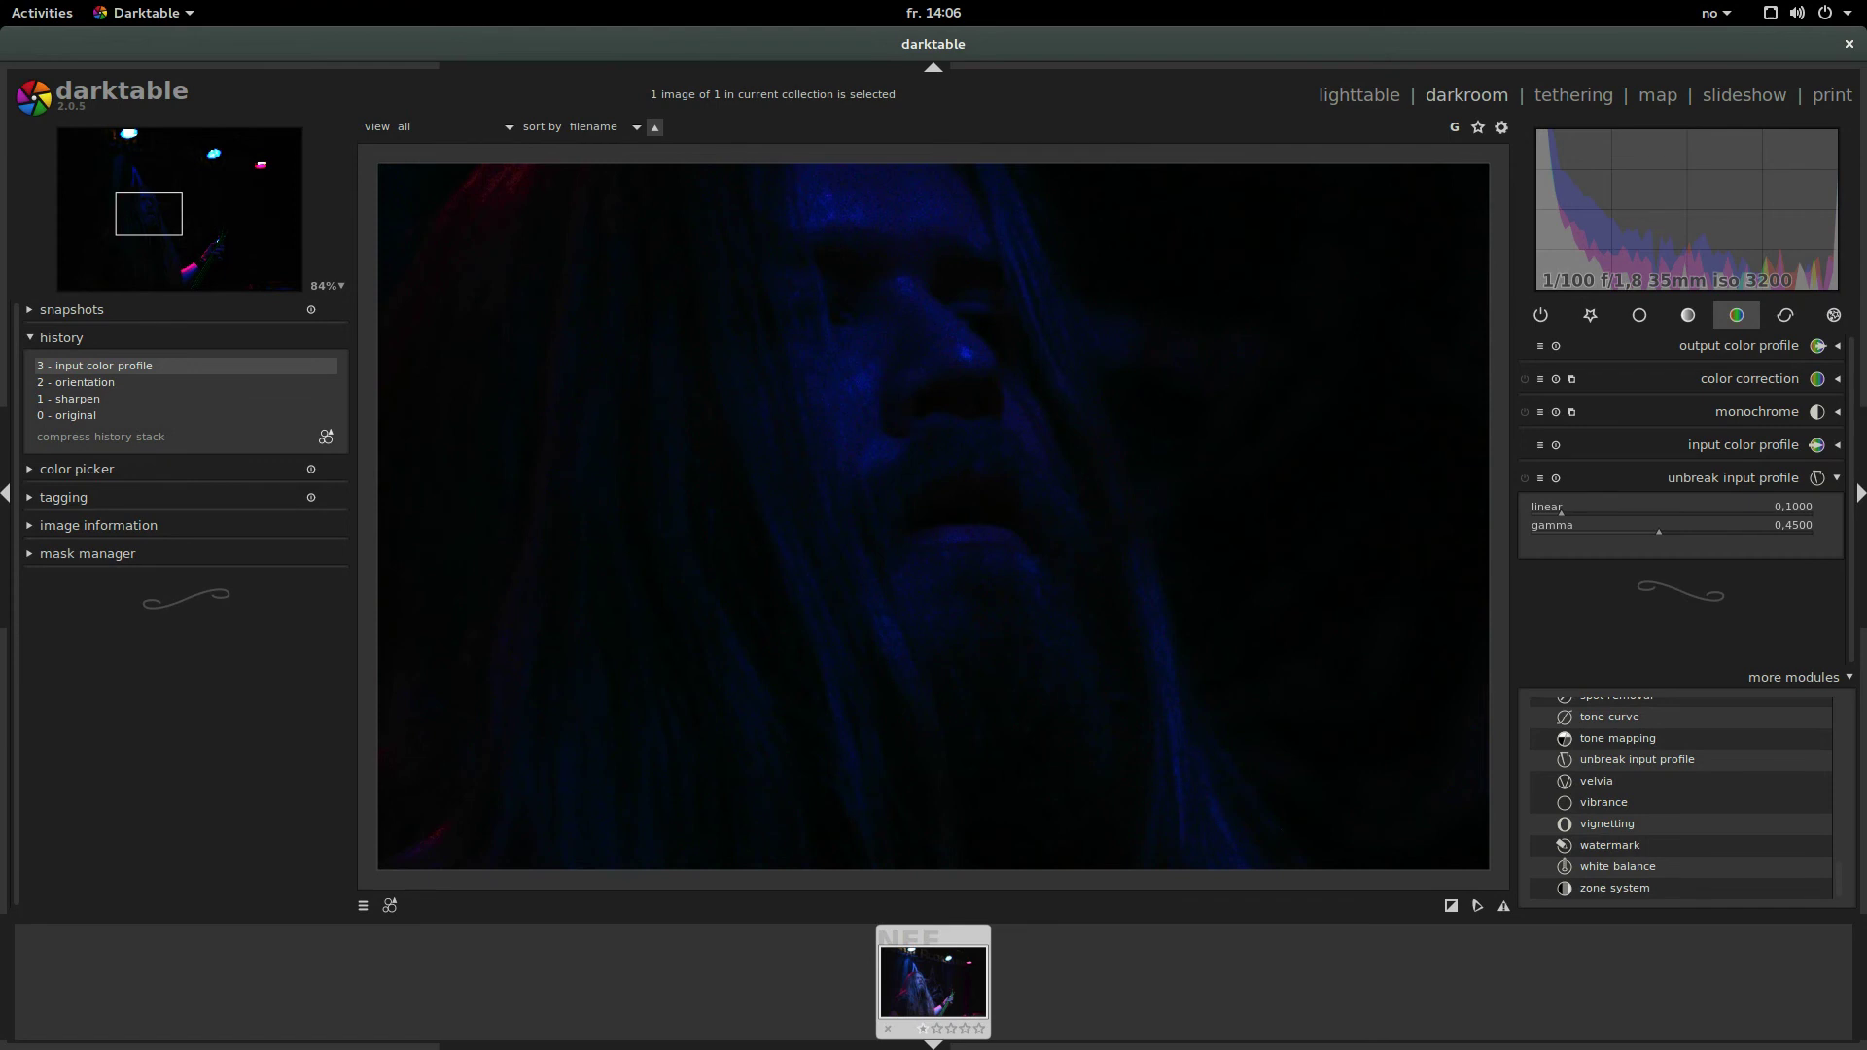
click(1794, 678)
click(1547, 511)
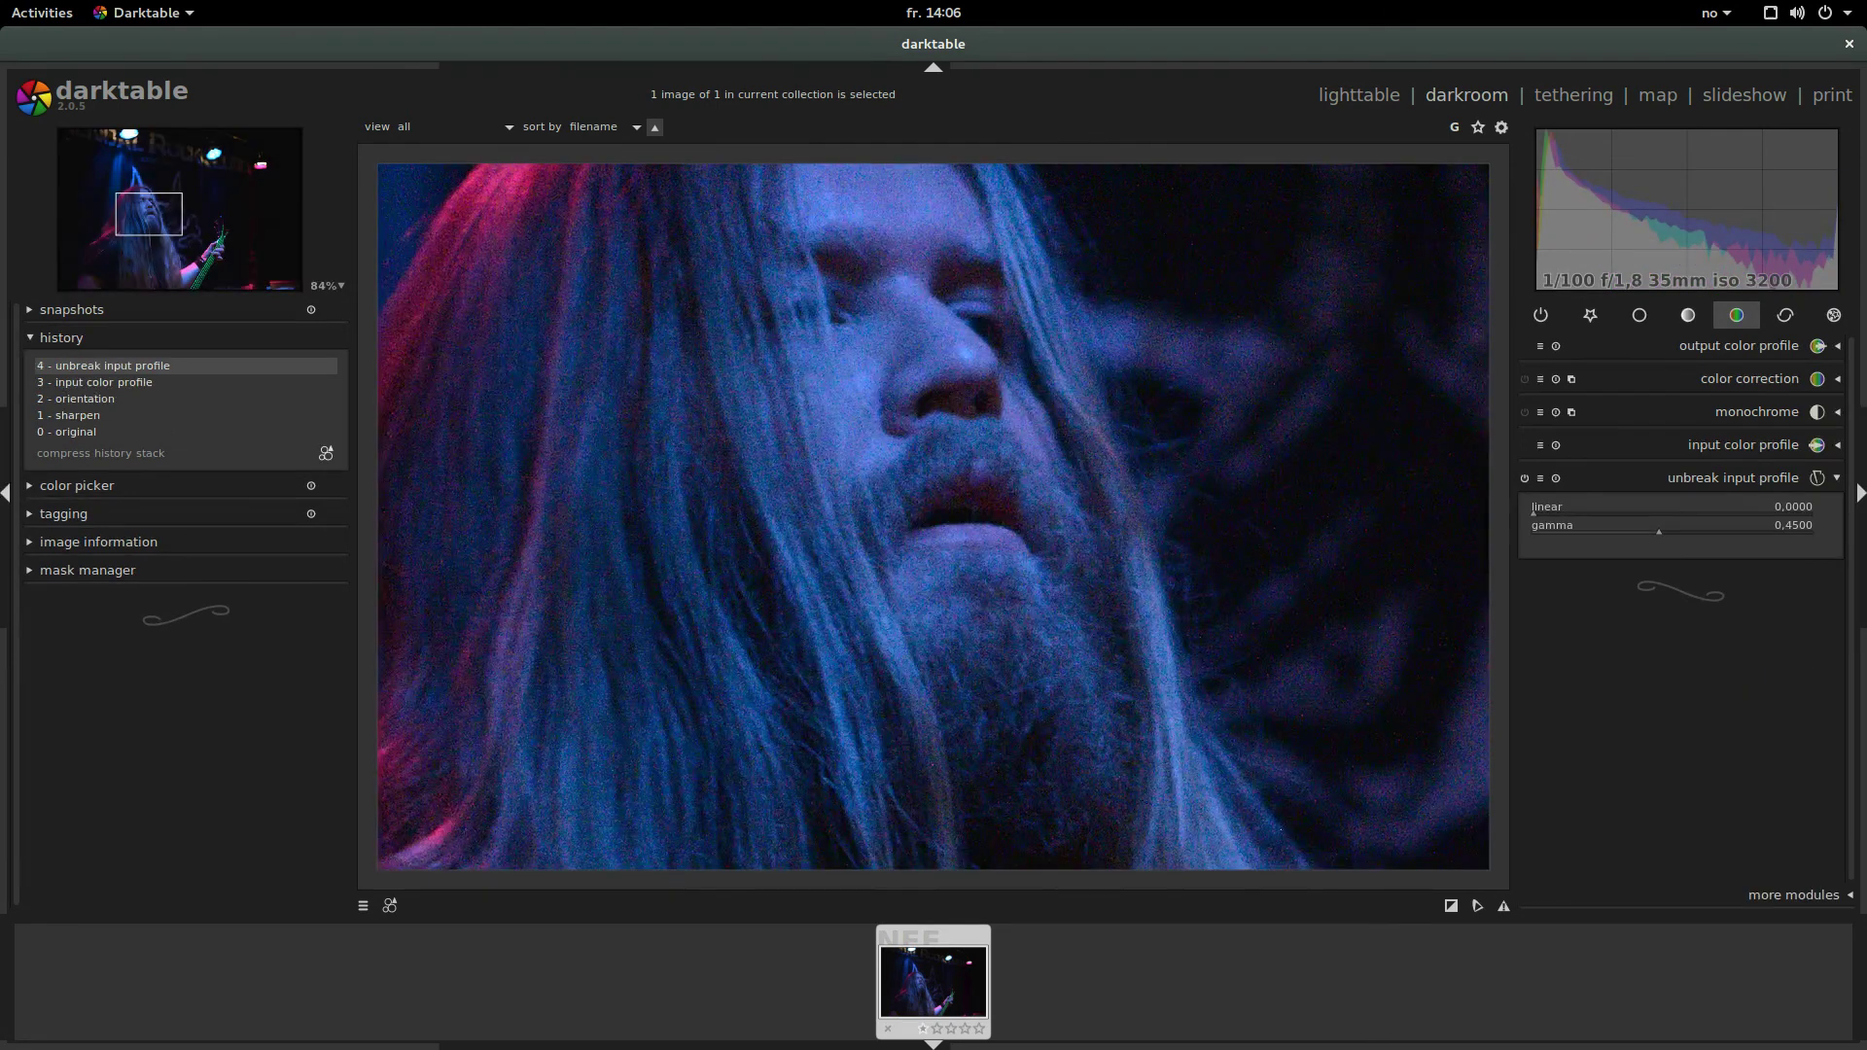
- Try the sixth Nikon D7000 for NEF Mode2 v2.0.0.3000 entry as input color profile, and settle on the ninth
drag(934, 487, 959, 583)
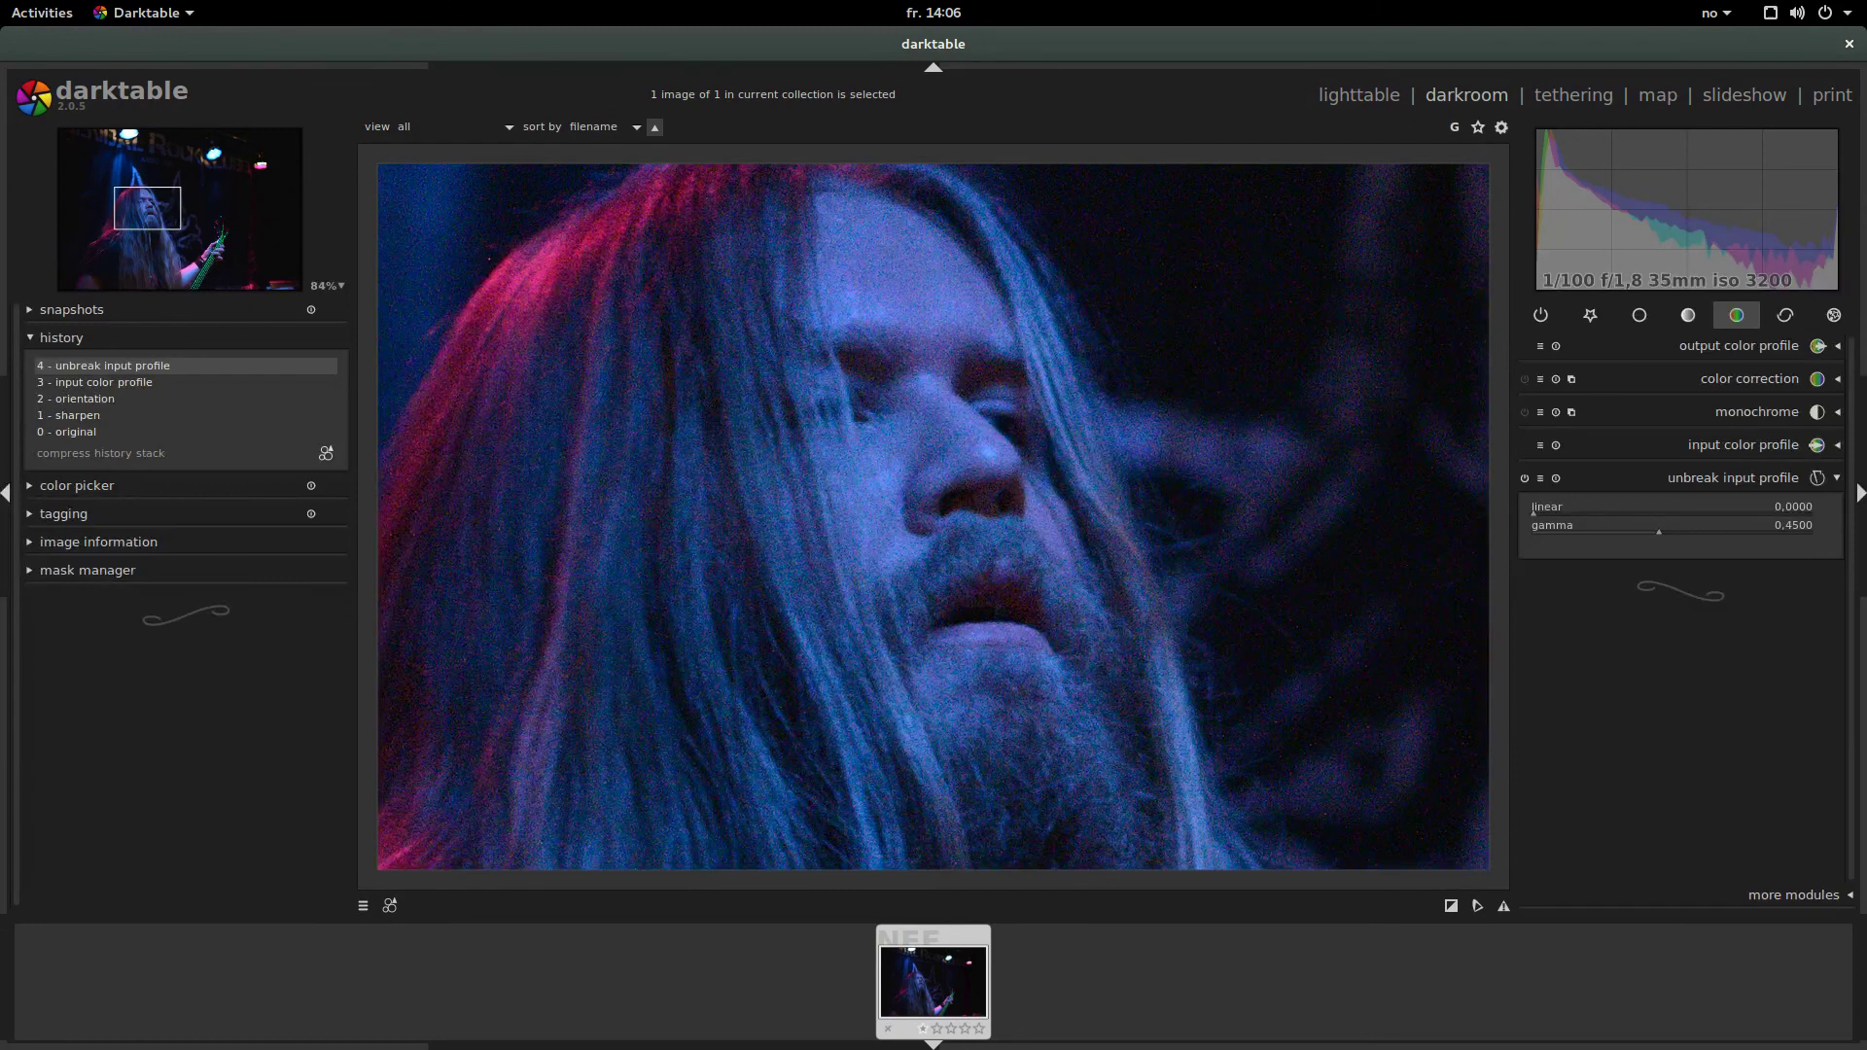
click(1742, 446)
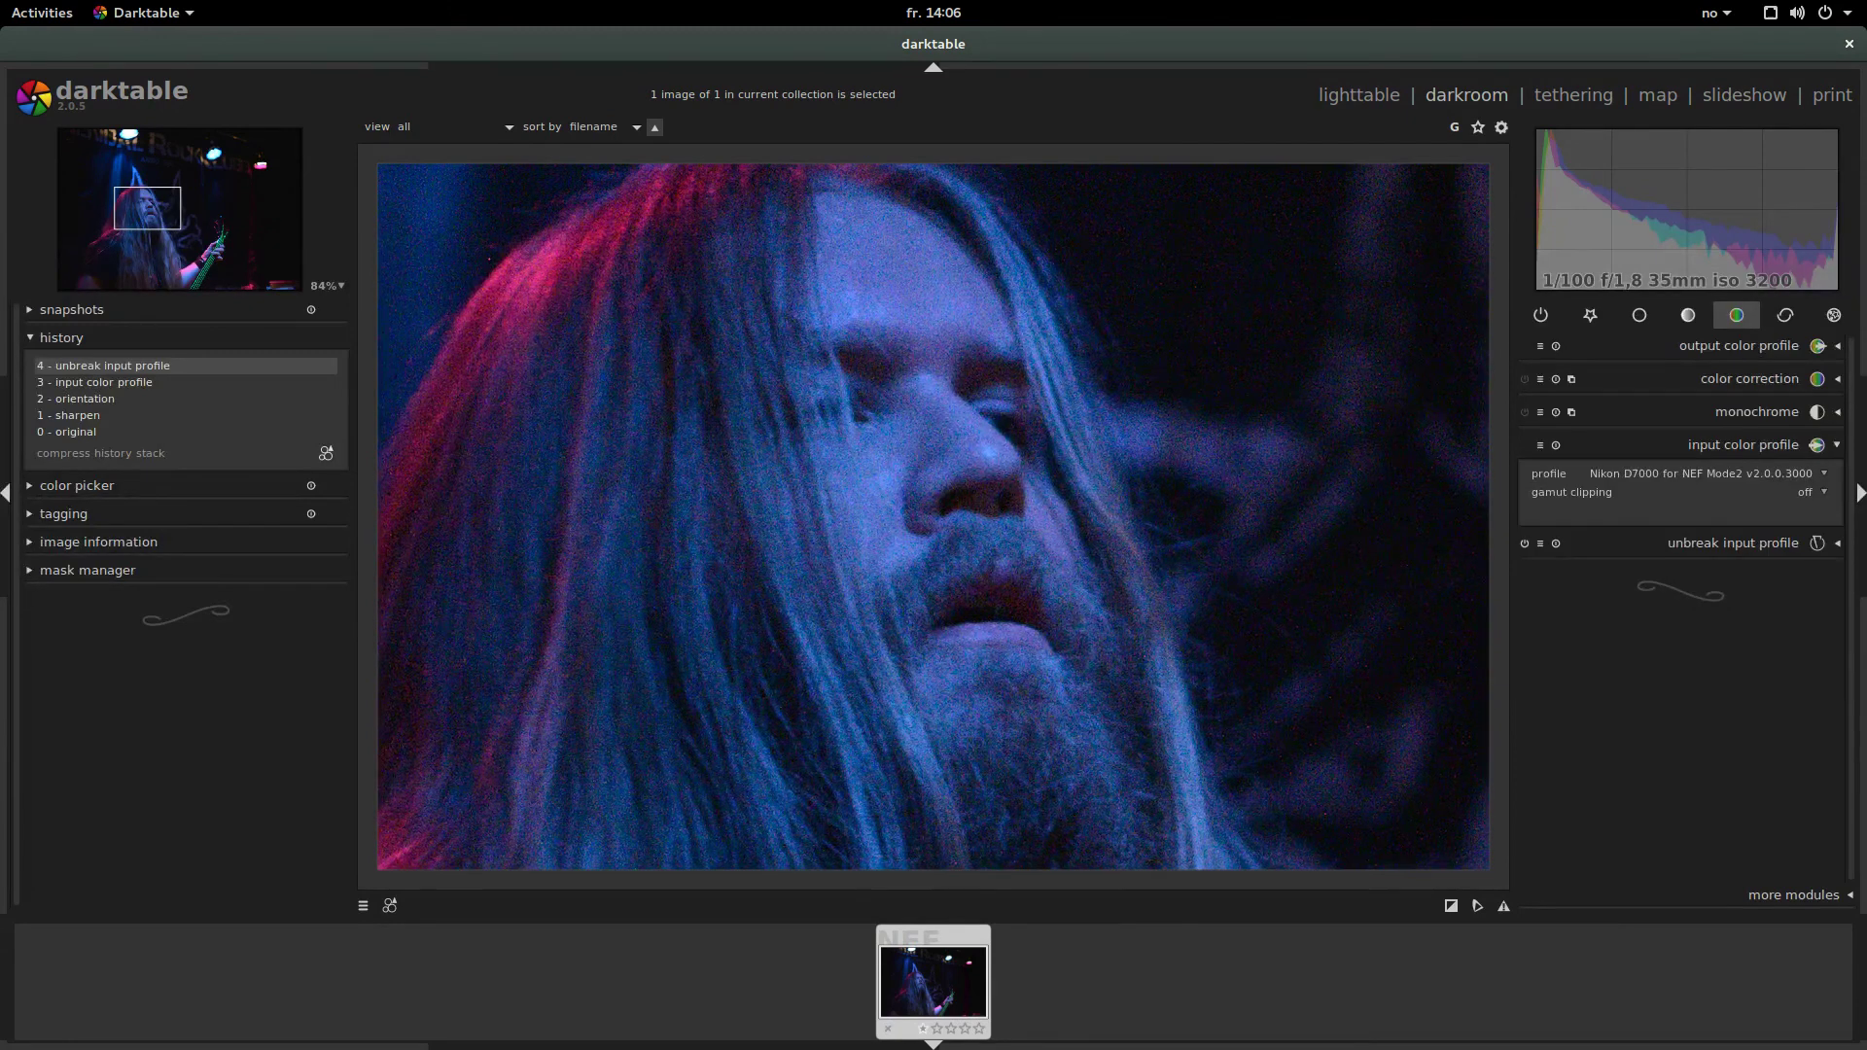
click(1699, 473)
click(1699, 548)
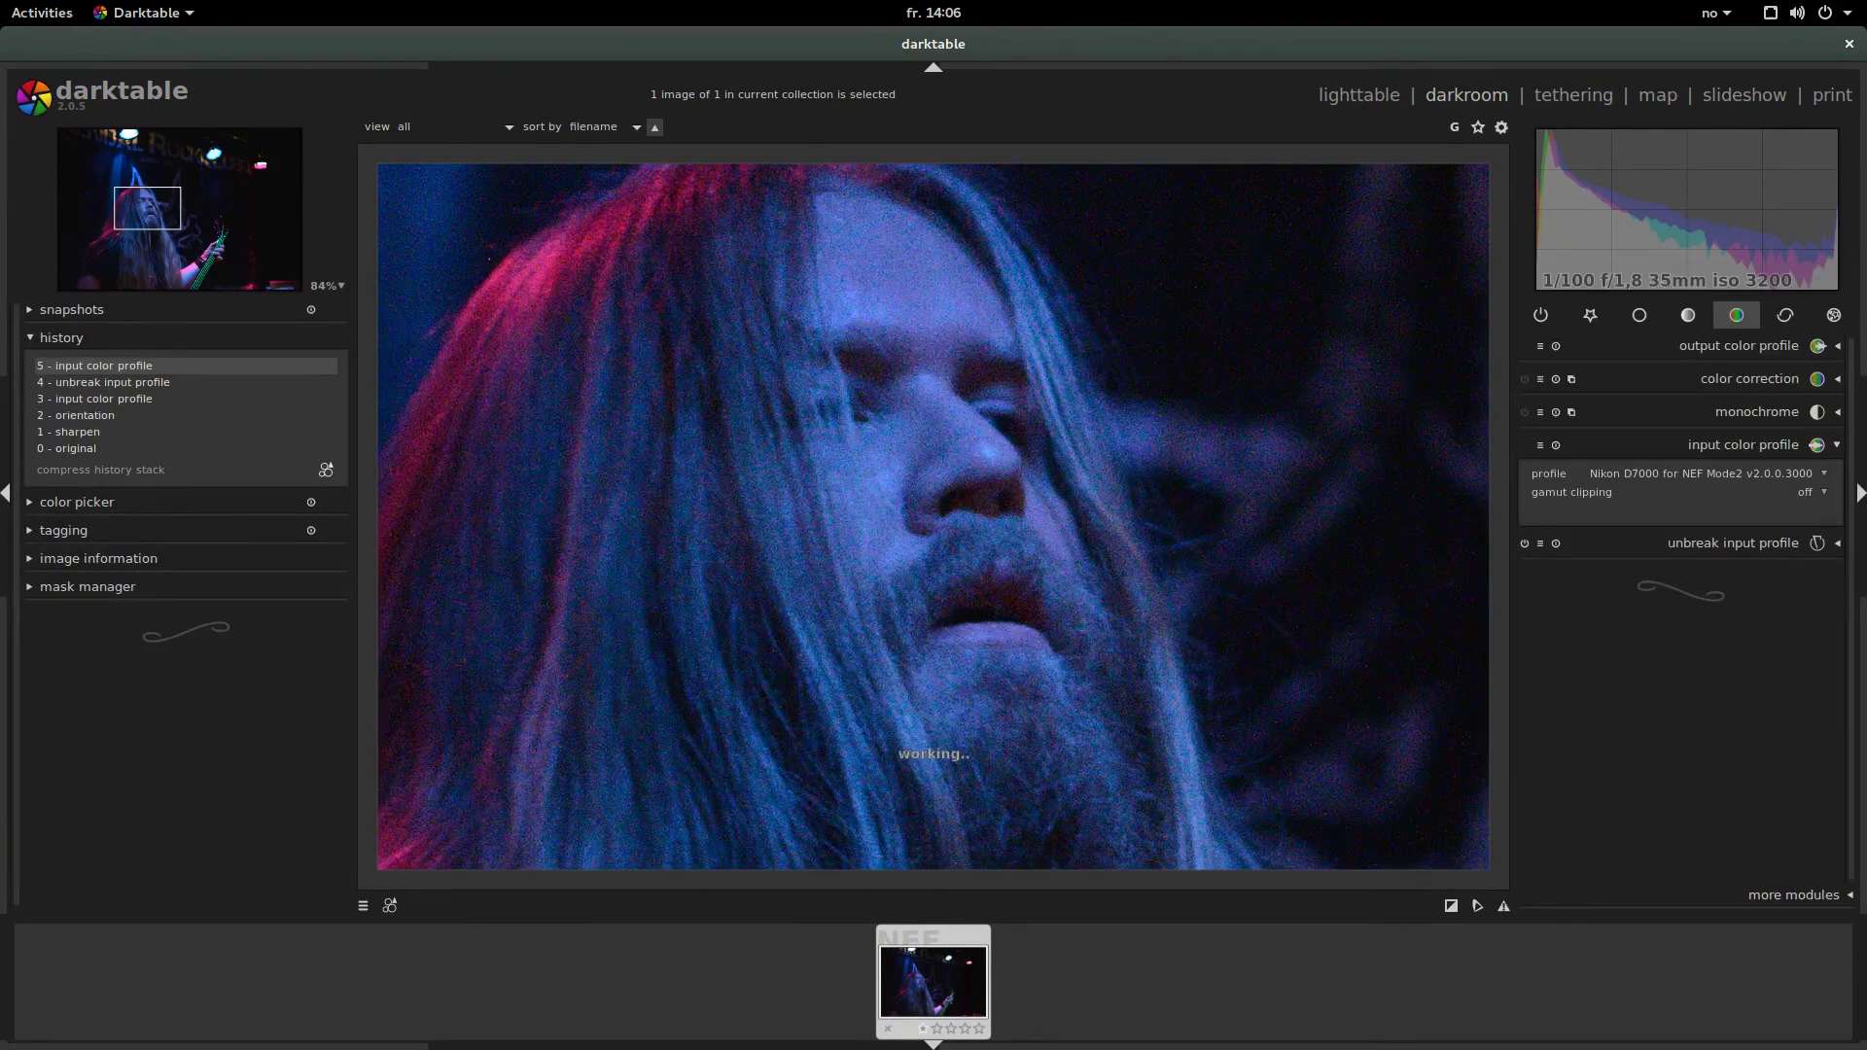
click(1700, 474)
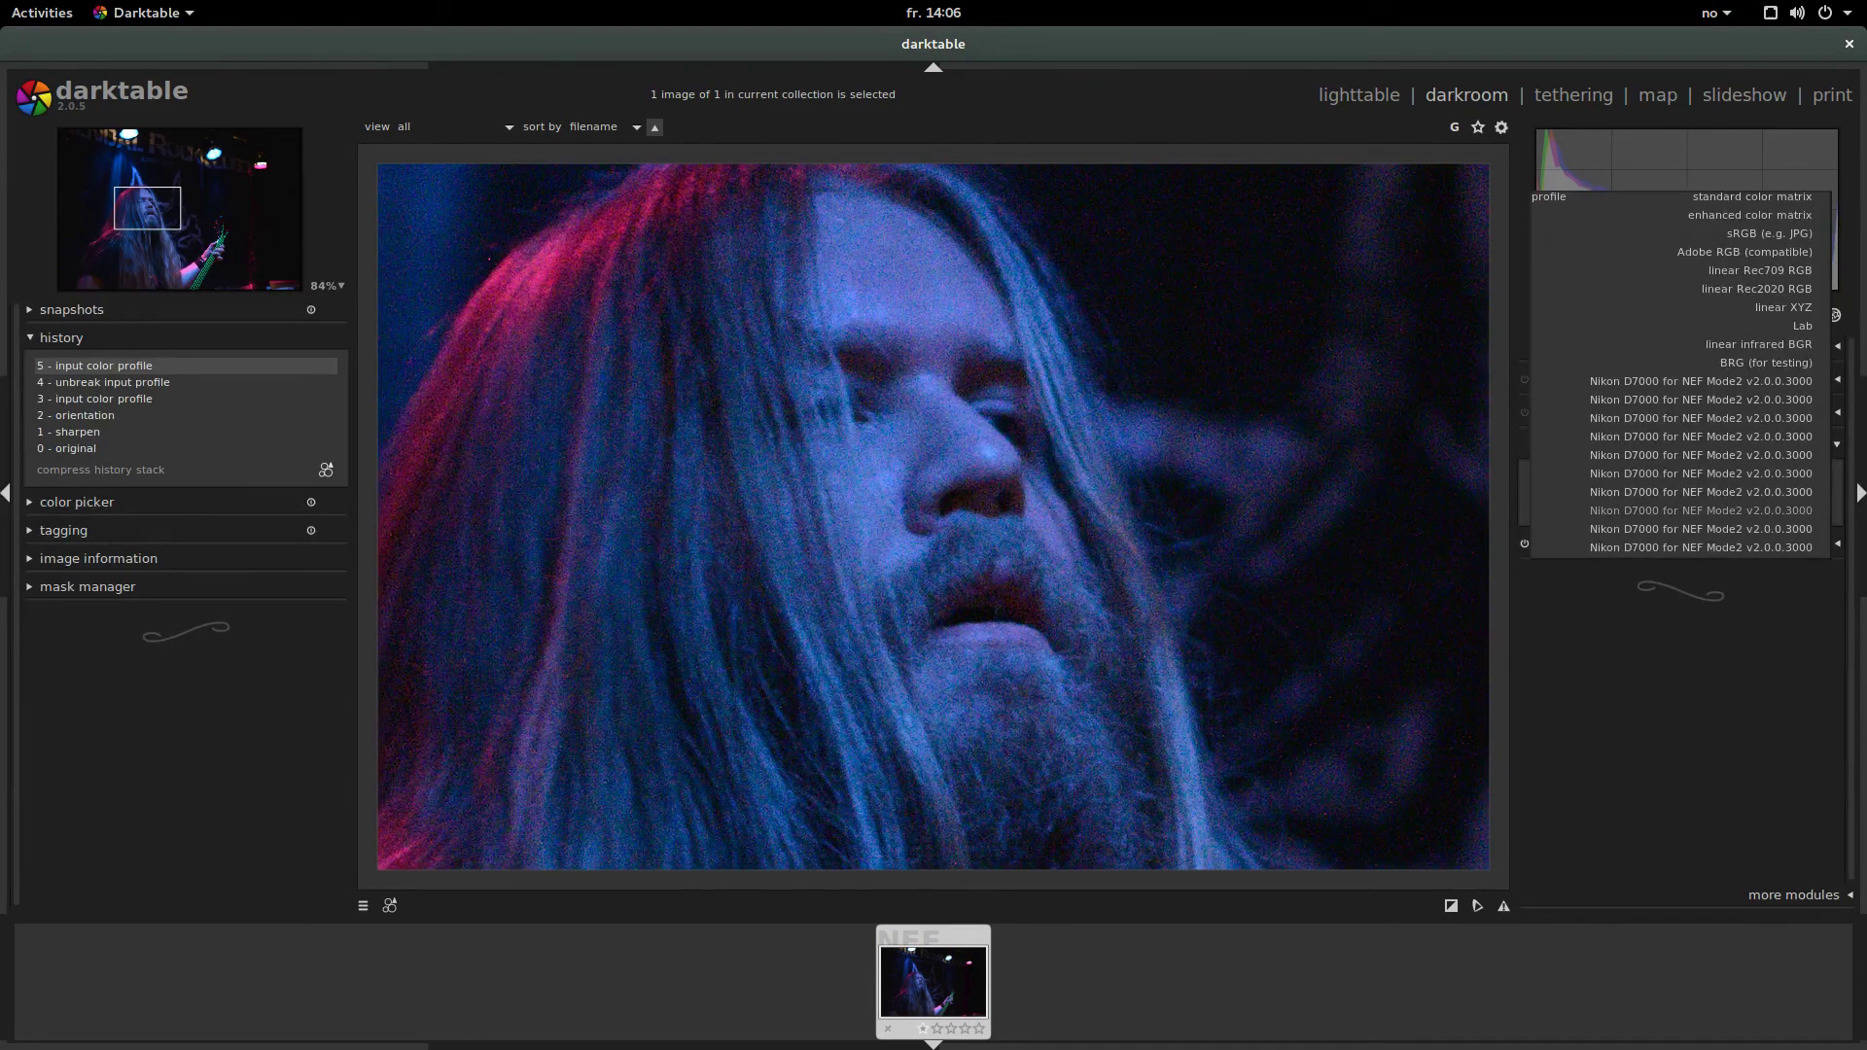
click(1699, 548)
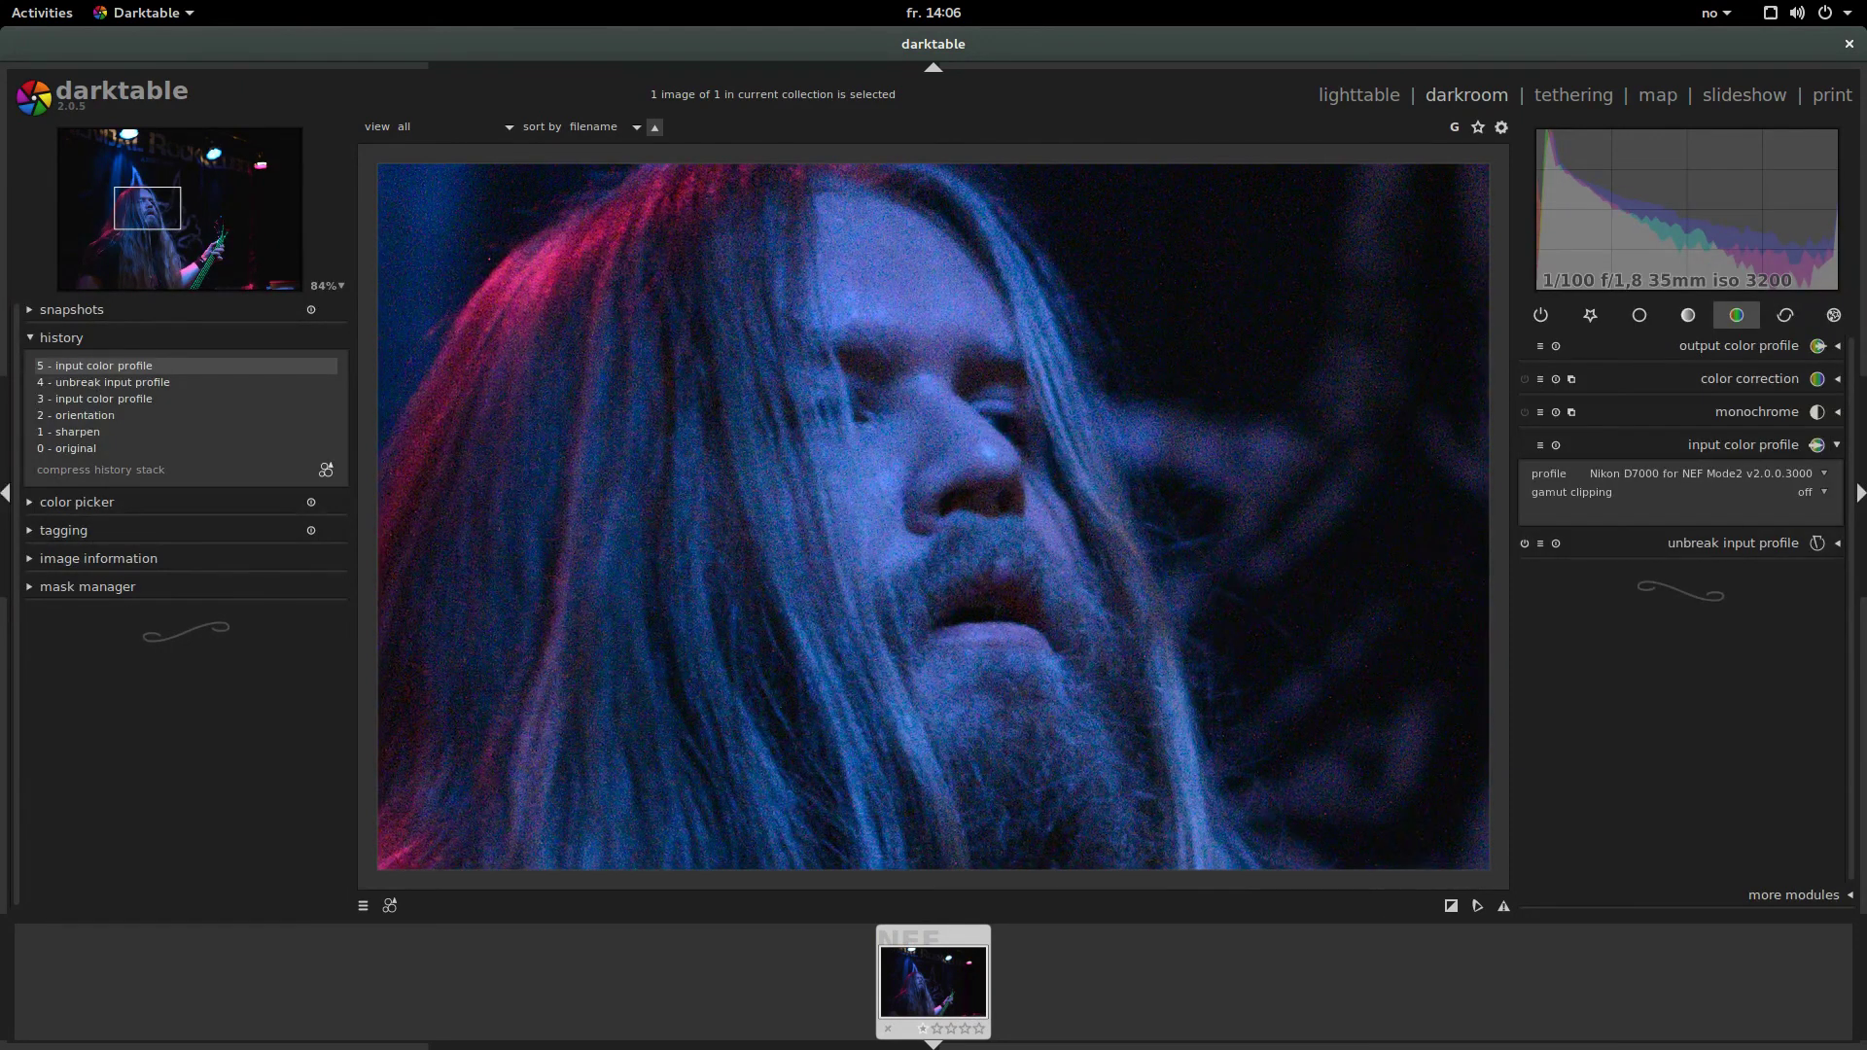
scroll(817, 525, down, 8)
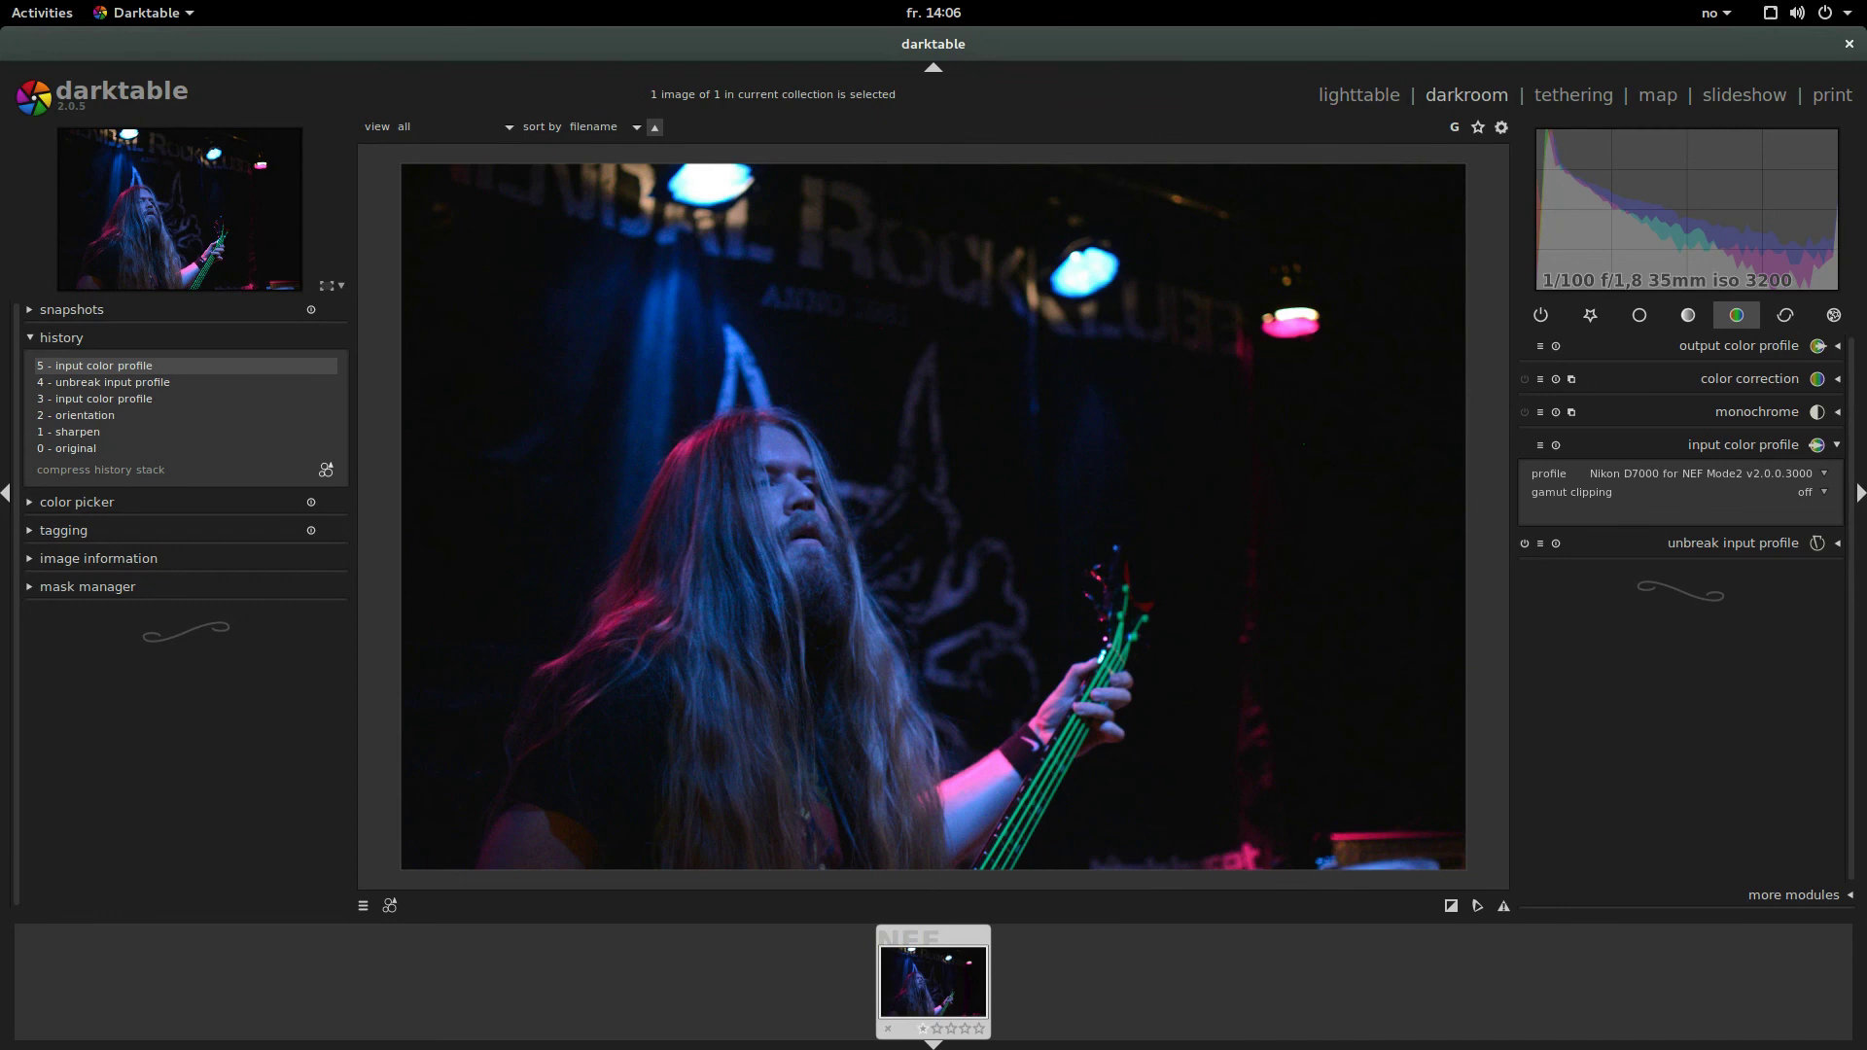
click(1723, 473)
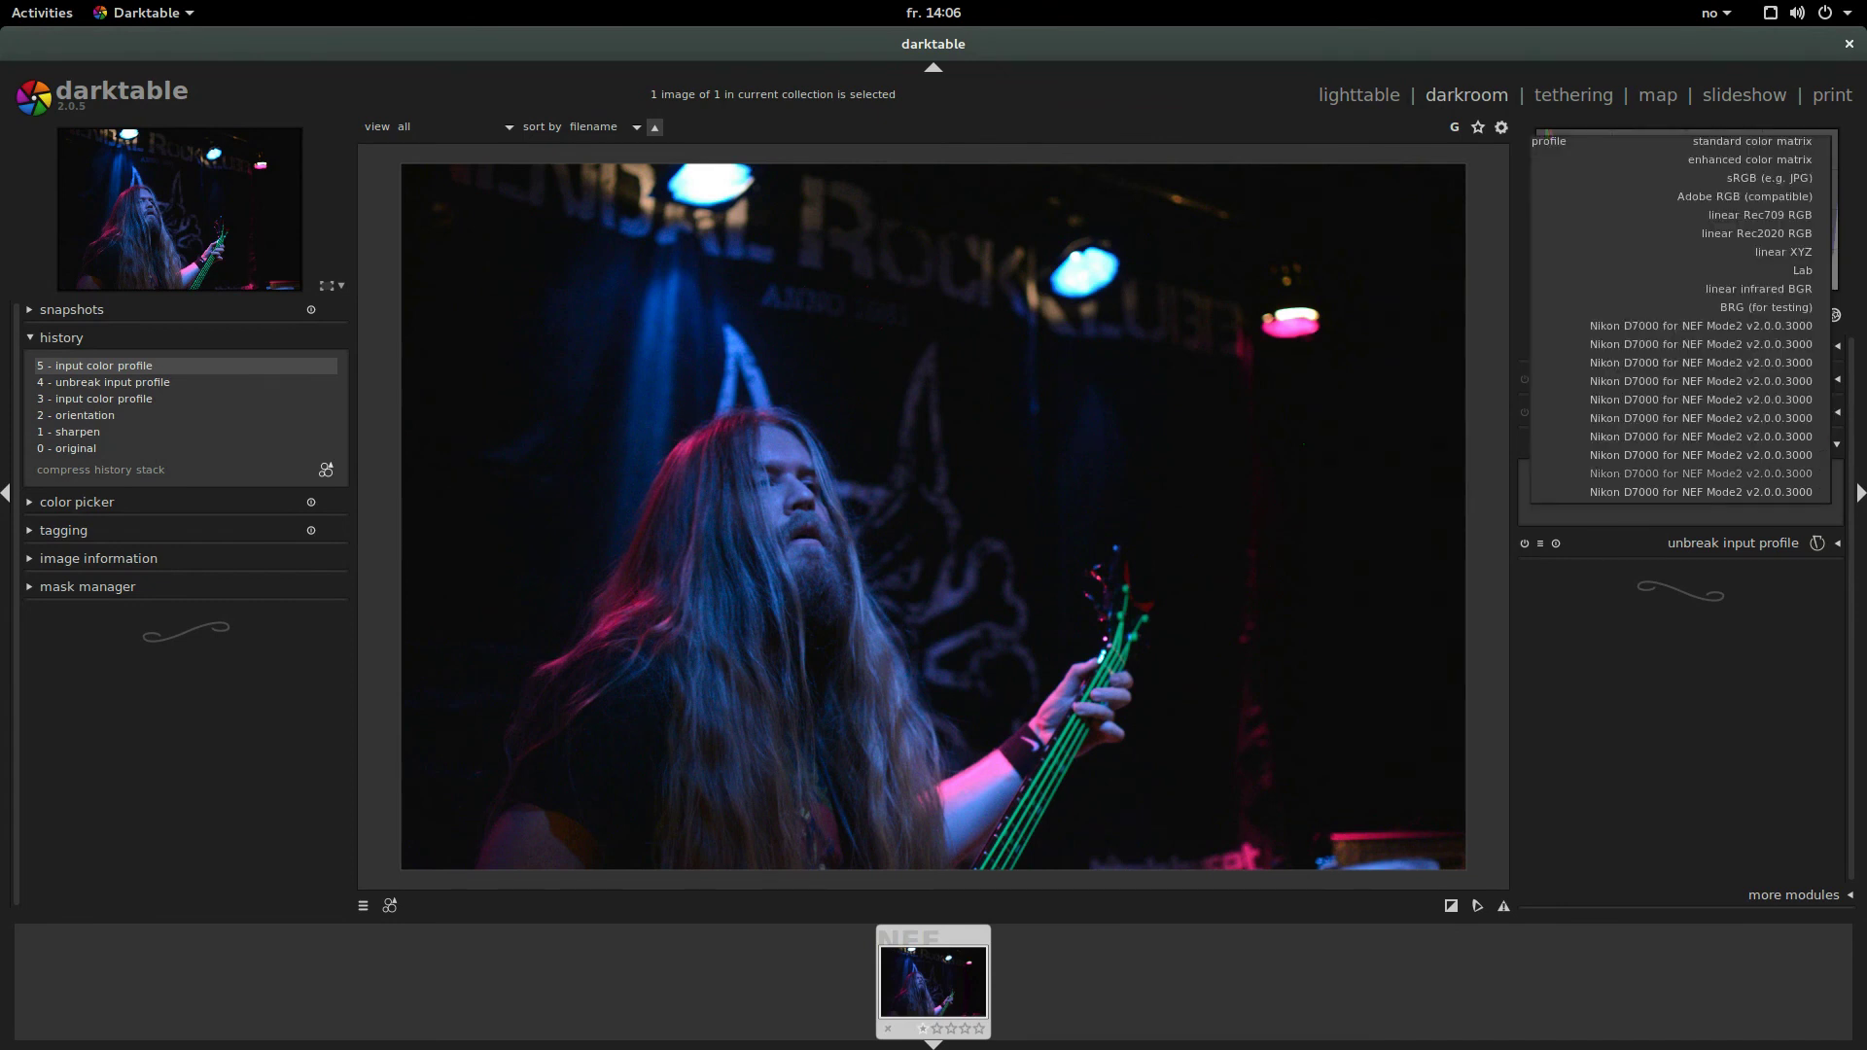
click(1723, 473)
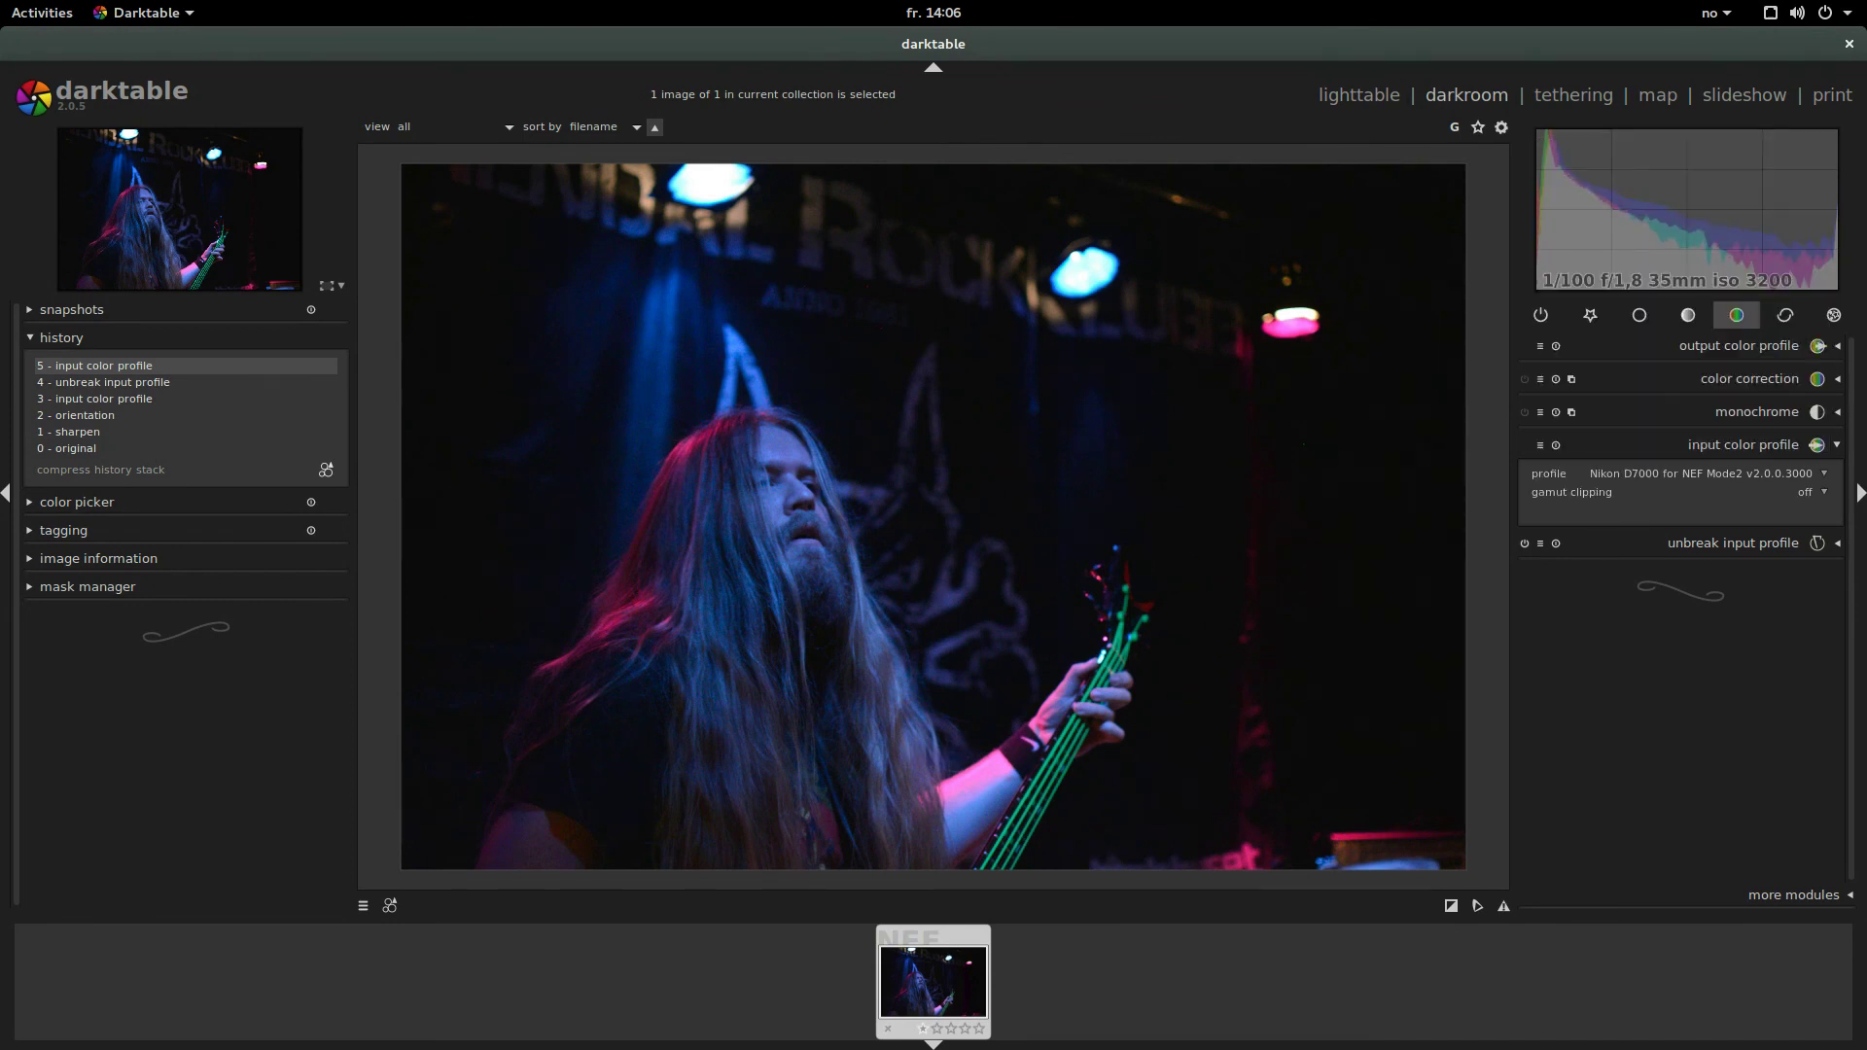